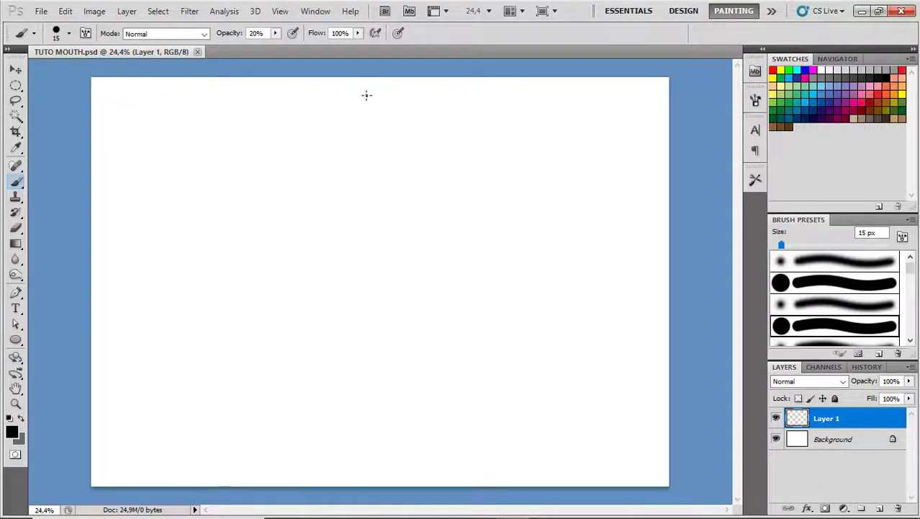
- Draw a faint vertical centre line and six horizontal guide lines across the page
mouse_move(367, 87)
left_mouse_down()
mouse_move(399, 424)
mouse_move(369, 478)
left_mouse_up()
left_click_drag(626, 132, 123, 133)
left_click_drag(626, 180, 119, 180)
left_click_drag(625, 248, 352, 249)
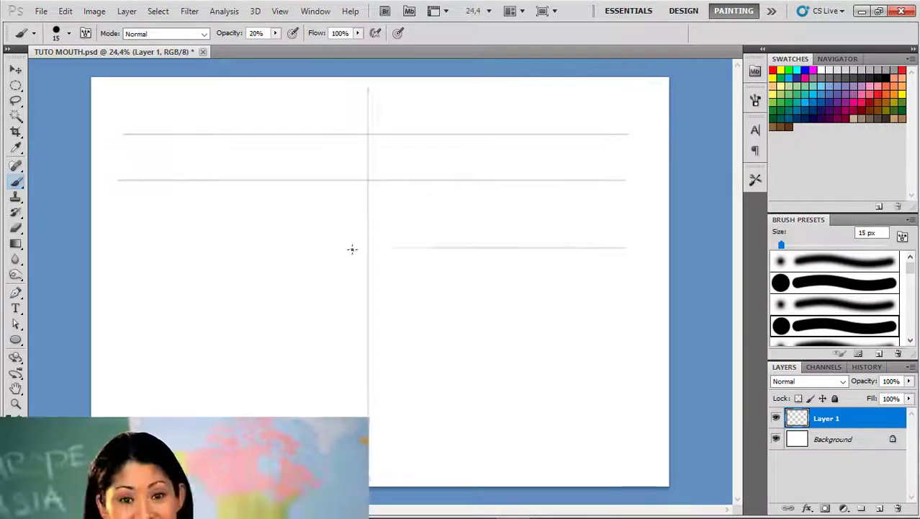
left_click_drag(626, 296, 128, 295)
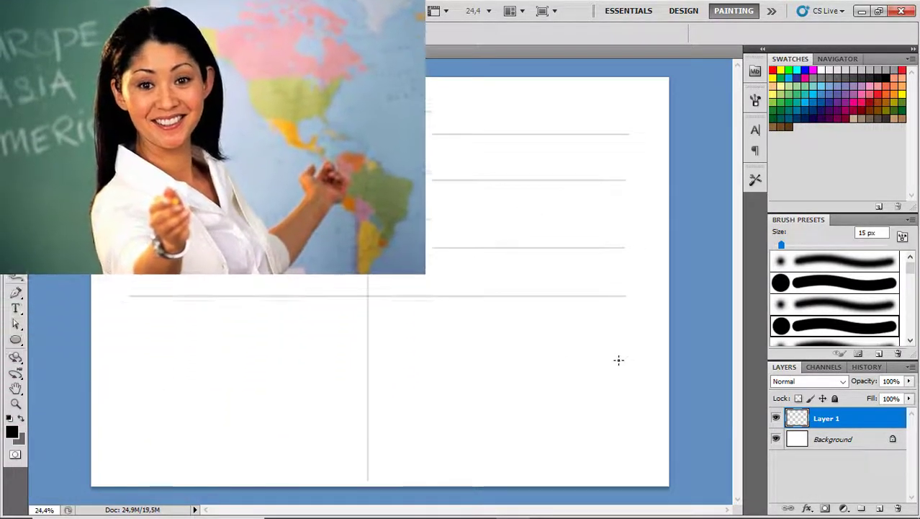
left_click_drag(623, 365, 125, 365)
left_click_drag(621, 418, 130, 418)
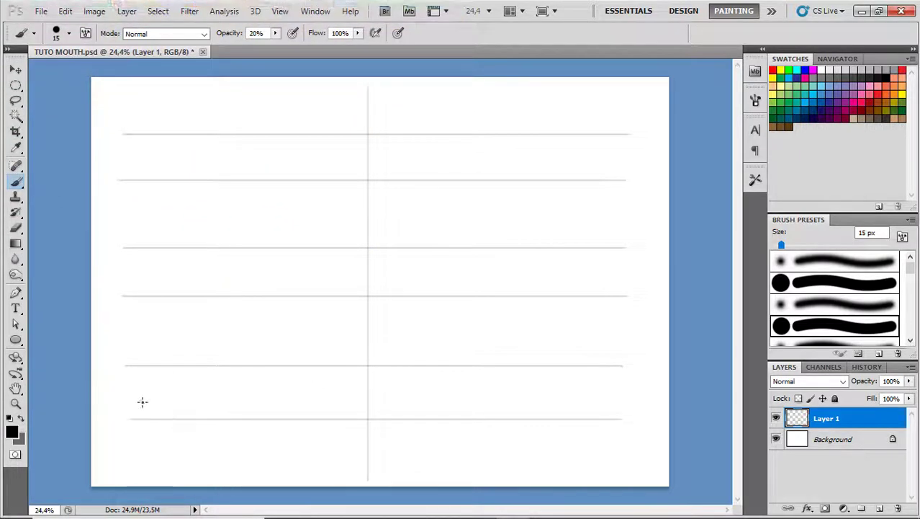
- Raise brush opacity to 30%, add Layer 2, and zoom in full-screen on the first row
key("3")
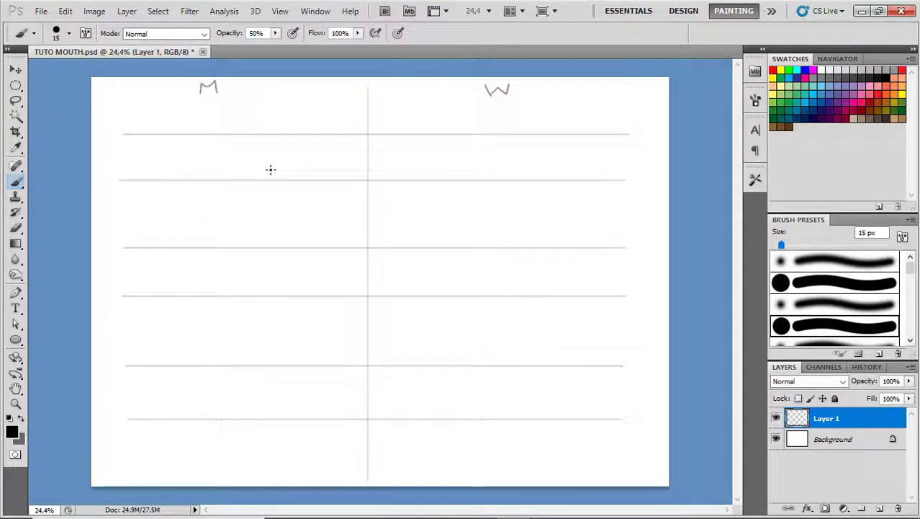
key("ctrl+shift+alt+n")
key("f")
key("f")
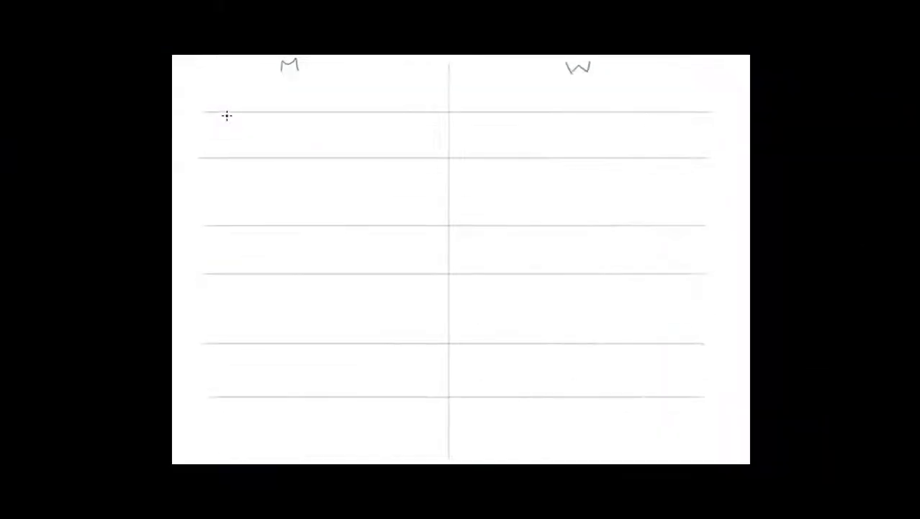
key("ctrl+plus")
key("ctrl+plus")
key("ctrl+plus")
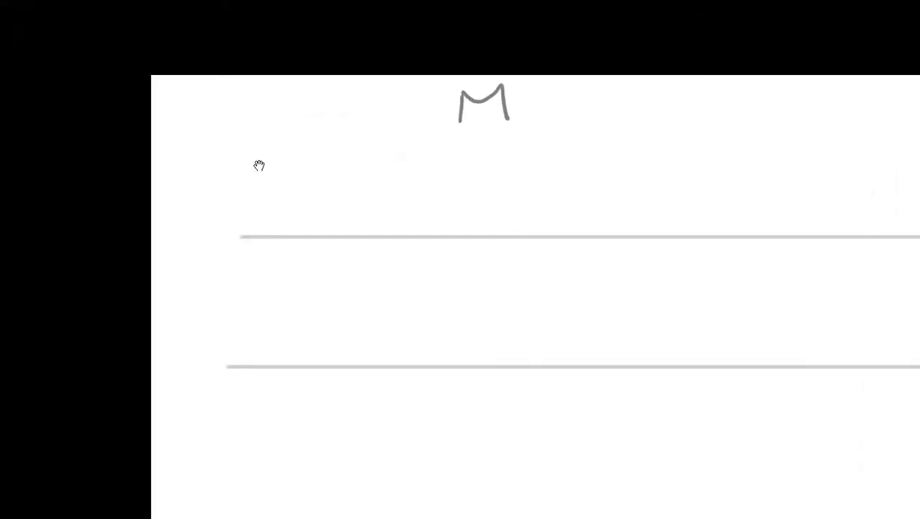
key("ctrl+plus")
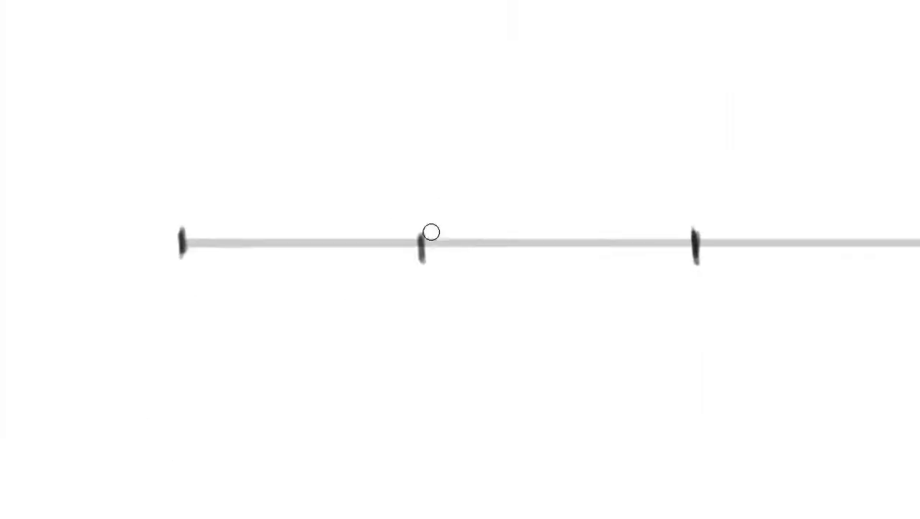
- Sketch the mouth's centre line, lip line and peaked upper lip with straight strokes
mouse_move(431, 232)
left_mouse_down()
mouse_move(419, 170)
mouse_move(420, 320)
mouse_move(434, 343)
left_mouse_up()
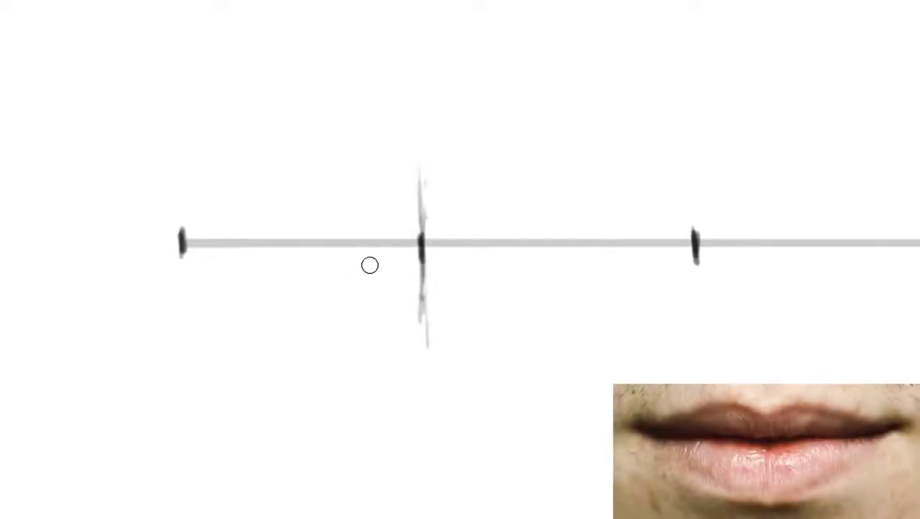
mouse_move(416, 269)
left_mouse_down()
mouse_move(349, 244)
mouse_move(197, 244)
left_mouse_up()
left_click_drag(683, 240, 476, 241)
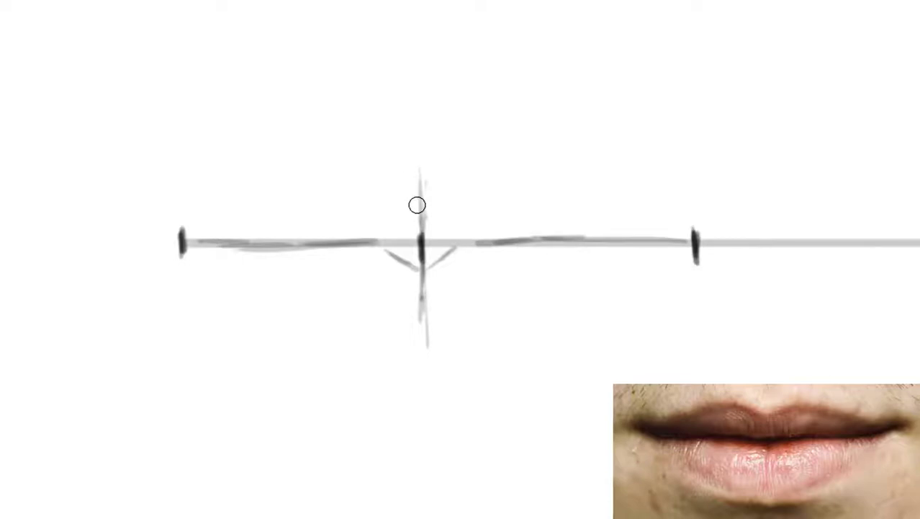
mouse_move(391, 177)
left_mouse_down()
mouse_move(453, 181)
mouse_move(422, 209)
left_mouse_up()
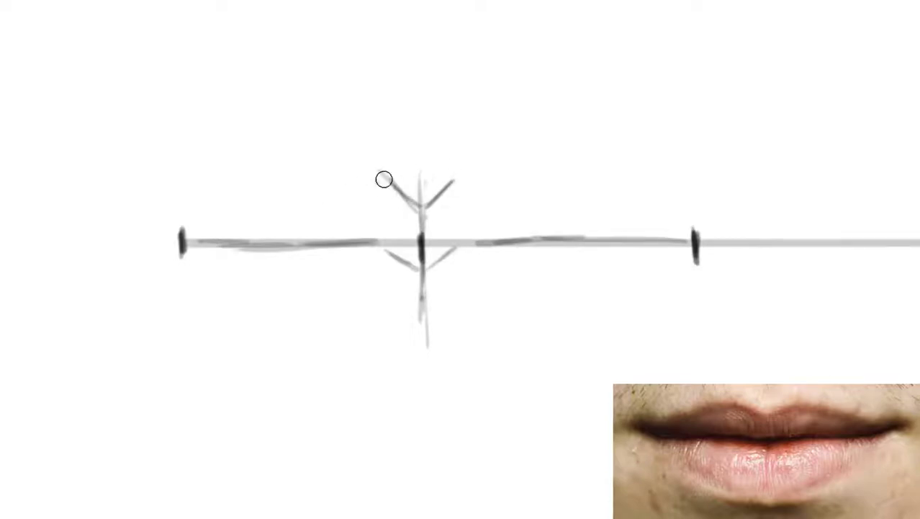
left_click_drag(373, 164, 195, 234)
mouse_move(460, 183)
left_mouse_down()
mouse_move(472, 162)
mouse_move(583, 209)
left_mouse_up()
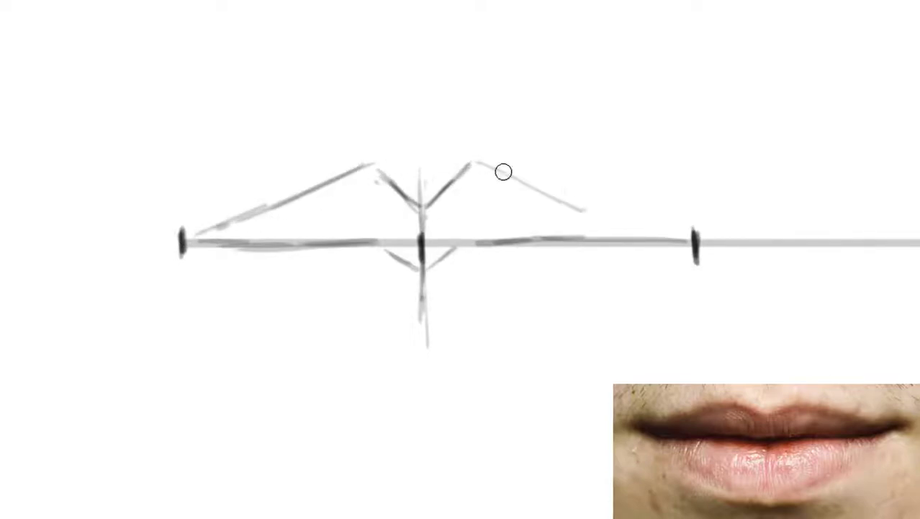
left_click_drag(518, 176, 660, 237)
left_click_drag(596, 211, 677, 236)
left_click_drag(668, 238, 472, 160)
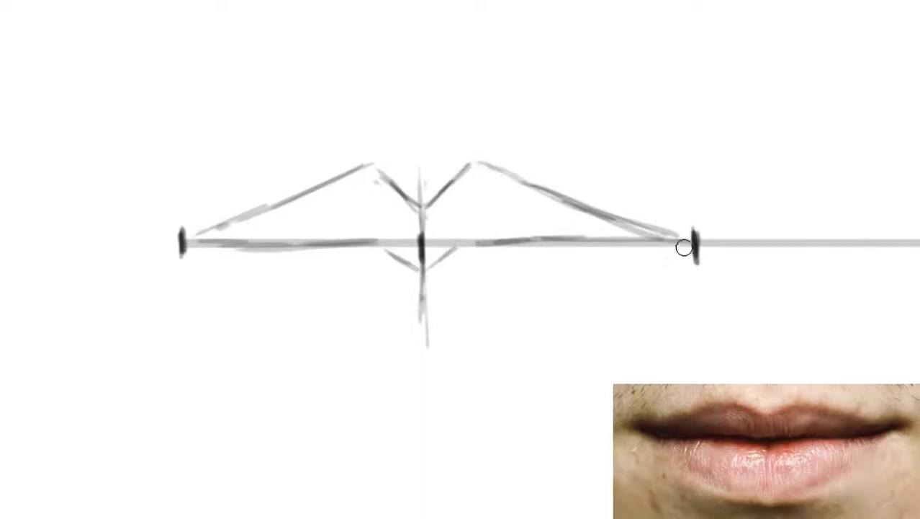
- Block in the lower lip with a flat base and angled sides
mouse_move(538, 323)
left_mouse_down()
mouse_move(349, 330)
mouse_move(479, 329)
left_mouse_up()
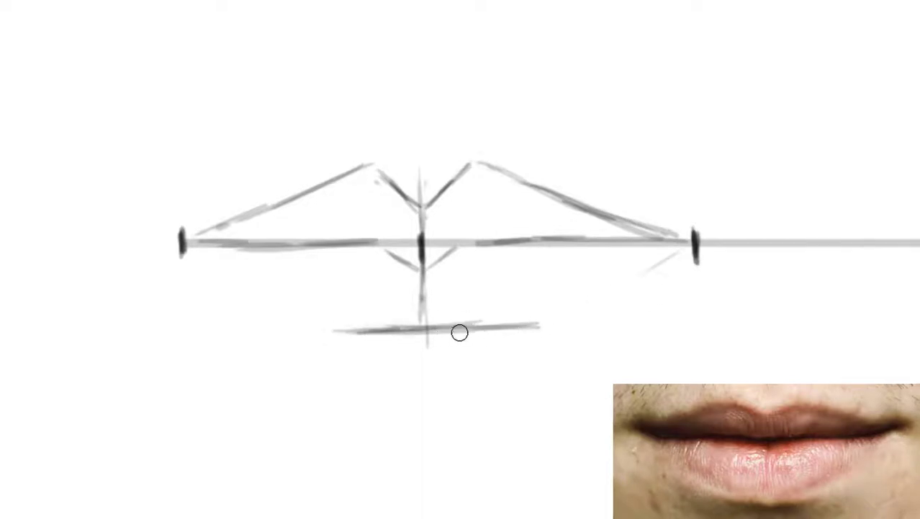
left_click_drag(538, 326, 314, 330)
left_click_drag(680, 243, 530, 313)
left_click_drag(641, 256, 522, 321)
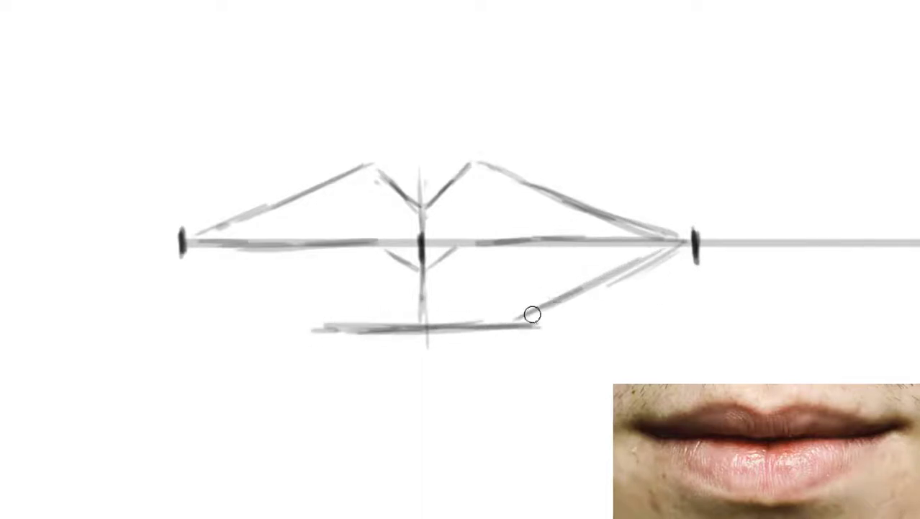
left_click_drag(193, 243, 324, 303)
mouse_move(220, 258)
left_mouse_down()
mouse_move(343, 324)
mouse_move(332, 321)
left_mouse_up()
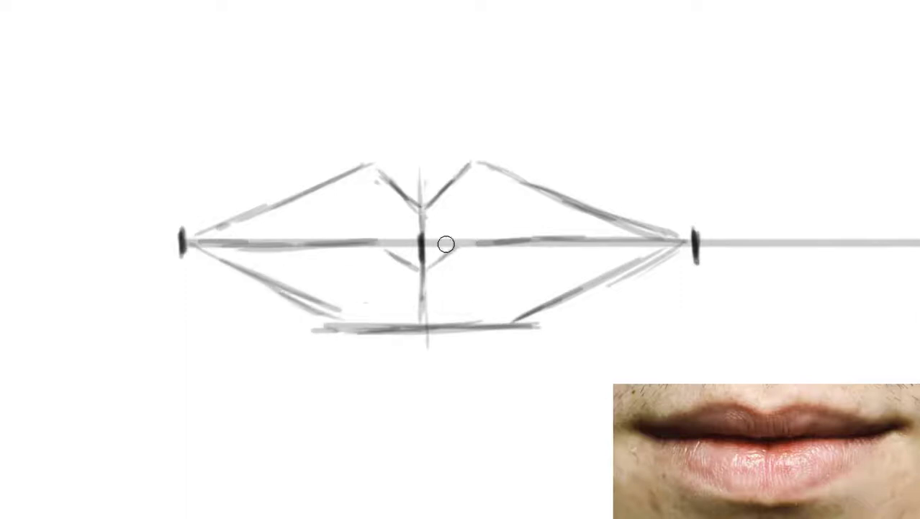
mouse_move(423, 273)
left_mouse_down()
mouse_move(379, 245)
mouse_move(467, 244)
left_mouse_up()
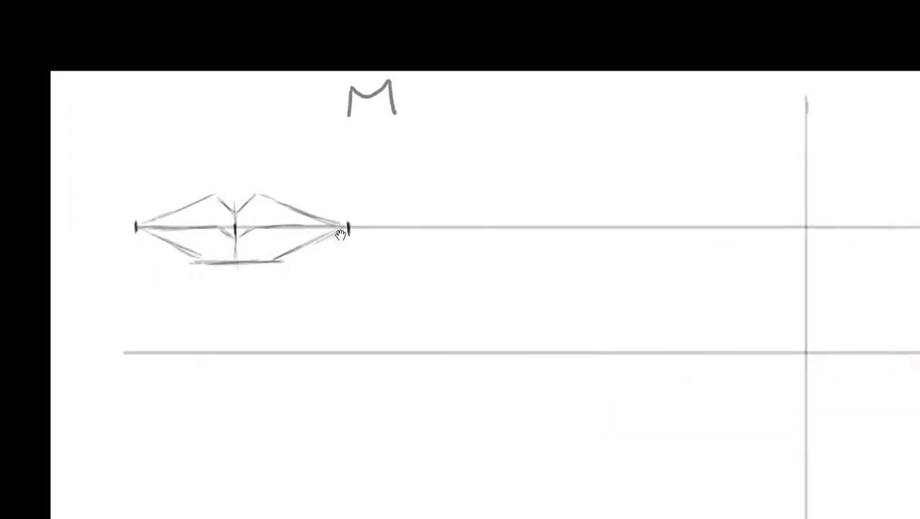
- Mark three vertical guides and sketch the grin's curved lip line and lower lip
left_click_drag(432, 149, 432, 292)
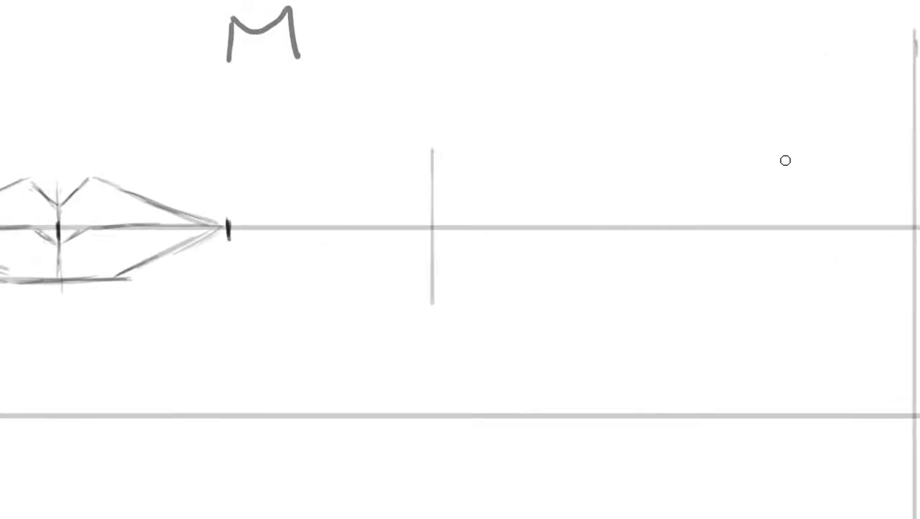
left_click_drag(786, 160, 786, 301)
left_click_drag(603, 170, 603, 237)
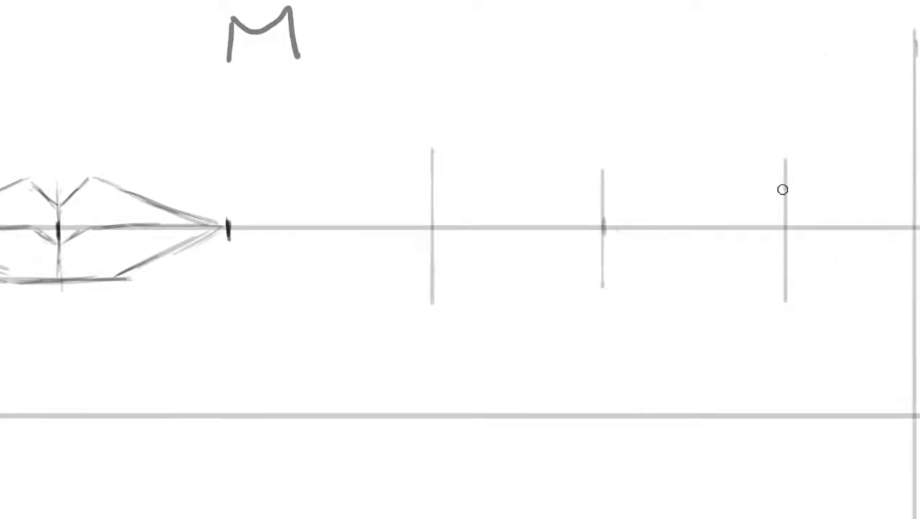
mouse_move(721, 213)
left_mouse_down()
mouse_move(531, 227)
mouse_move(472, 210)
mouse_move(553, 216)
left_mouse_up()
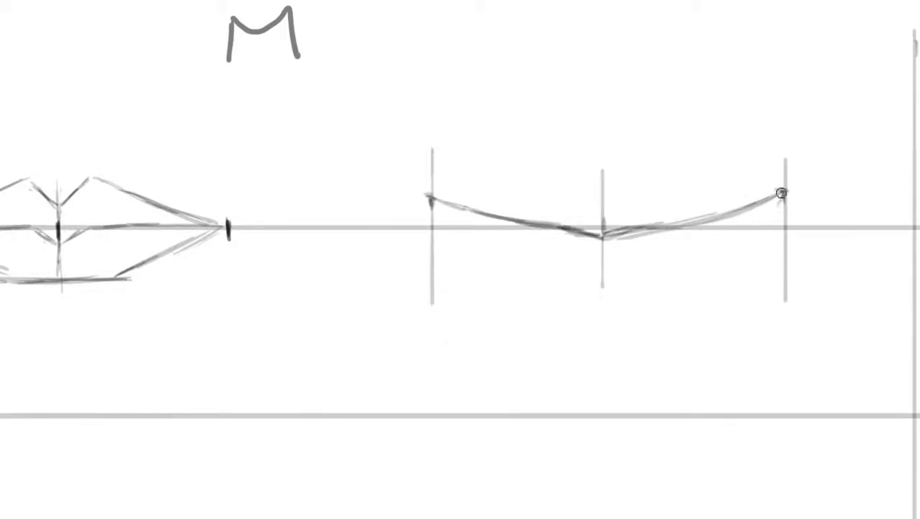
mouse_move(781, 193)
left_mouse_down()
mouse_move(608, 282)
mouse_move(699, 275)
mouse_move(569, 275)
mouse_move(446, 218)
mouse_move(530, 269)
left_mouse_up()
left_click_drag(432, 202, 539, 276)
- Add the grin's upper lip with its centre dip and redraw the lower lip curve
left_click_drag(612, 209, 520, 200)
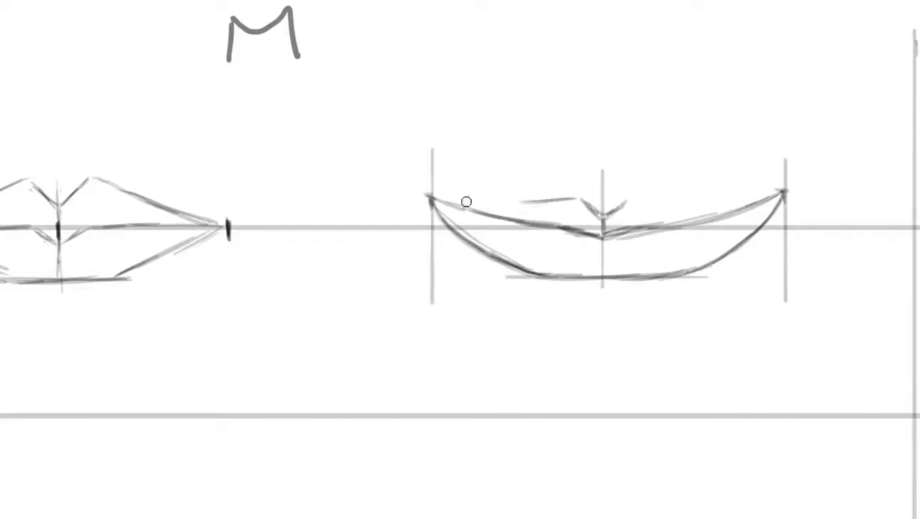
left_click_drag(427, 194, 537, 200)
mouse_move(711, 197)
left_mouse_down()
mouse_move(773, 191)
mouse_move(631, 203)
left_mouse_up()
left_click_drag(426, 195, 585, 198)
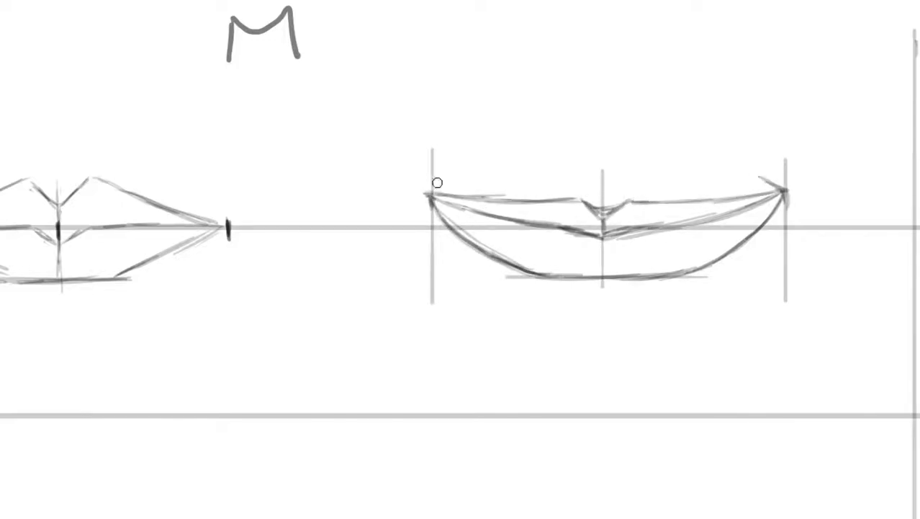
mouse_move(781, 199)
left_mouse_down()
mouse_move(740, 261)
mouse_move(598, 314)
mouse_move(547, 311)
left_mouse_up()
left_click_drag(431, 205, 544, 311)
left_click_drag(721, 285, 599, 314)
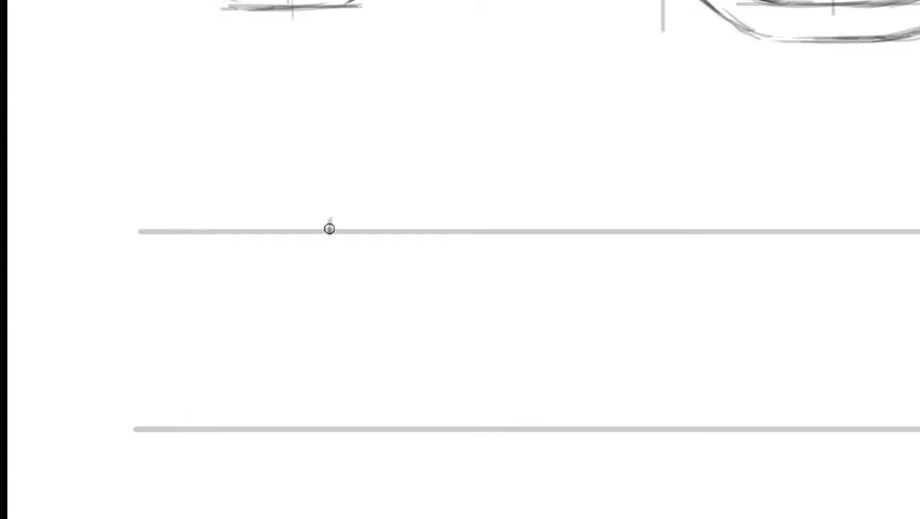
- Draw the tilted axis for the three-quarter mouth with its corner marks
left_click_drag(327, 229, 454, 151)
left_click_drag(360, 209, 222, 294)
mouse_move(314, 236)
left_mouse_down()
mouse_move(438, 153)
mouse_move(222, 293)
left_mouse_up()
mouse_move(419, 177)
left_mouse_down()
mouse_move(432, 148)
mouse_move(450, 145)
left_mouse_up()
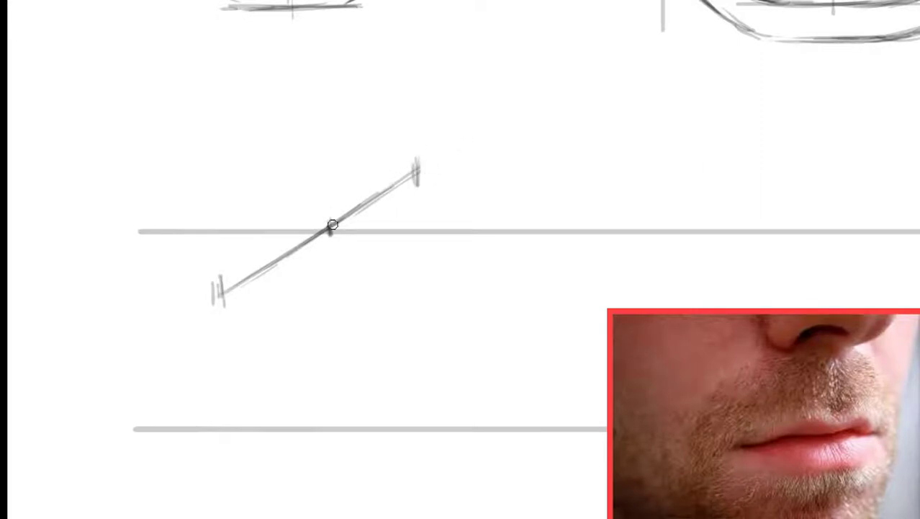
- Sketch the angled lips' centre line and lower-lip edges, then mark edges for the next mouth
left_click_drag(337, 168, 328, 228)
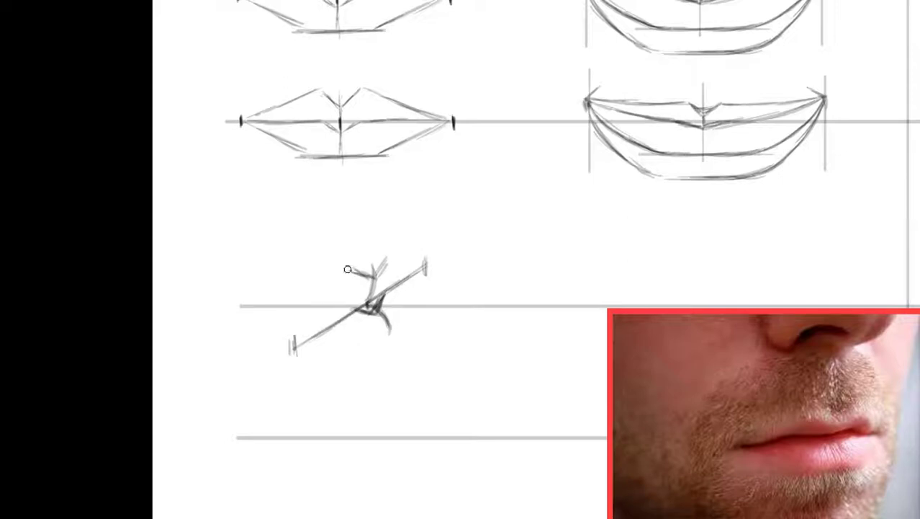
left_click_drag(348, 274, 295, 346)
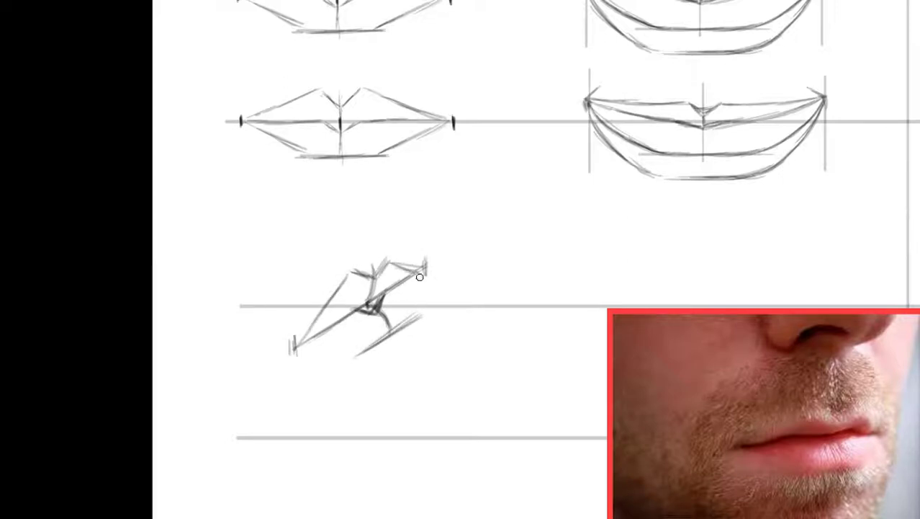
mouse_move(421, 276)
left_mouse_down()
mouse_move(407, 321)
mouse_move(329, 351)
left_mouse_up()
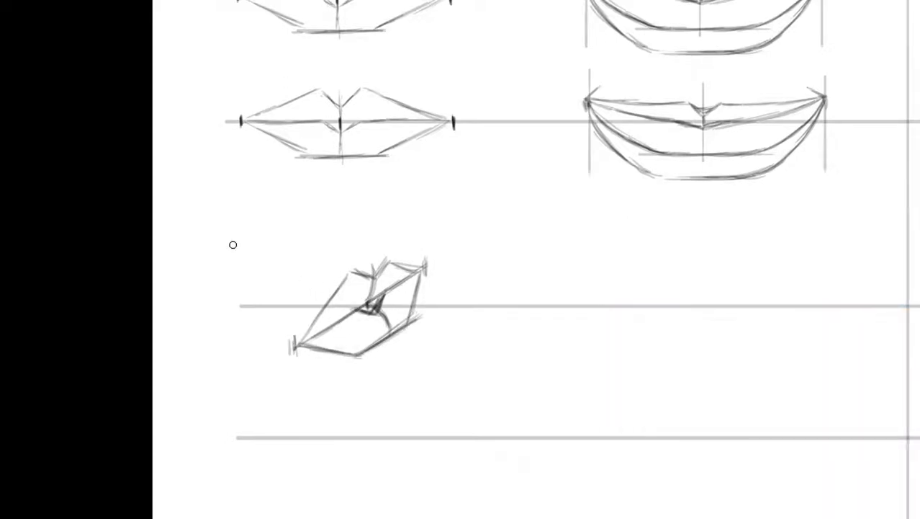
left_click_drag(608, 203, 607, 285)
left_click_drag(481, 247, 489, 339)
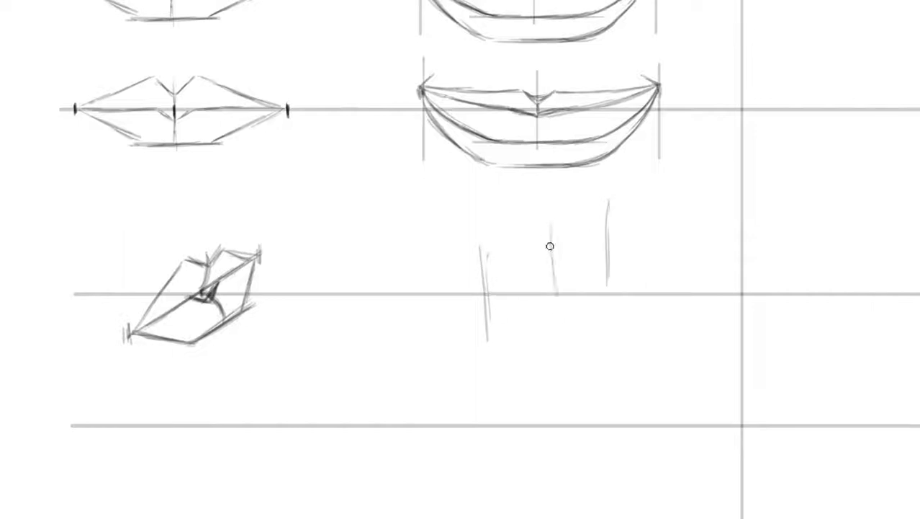
- Redraw the next mouth's edge guides and sketch its upper lip lines
left_click_drag(475, 239, 481, 315)
left_click_drag(556, 216, 557, 288)
mouse_move(606, 197)
left_mouse_down()
mouse_move(568, 238)
mouse_move(469, 245)
mouse_move(606, 203)
left_mouse_up()
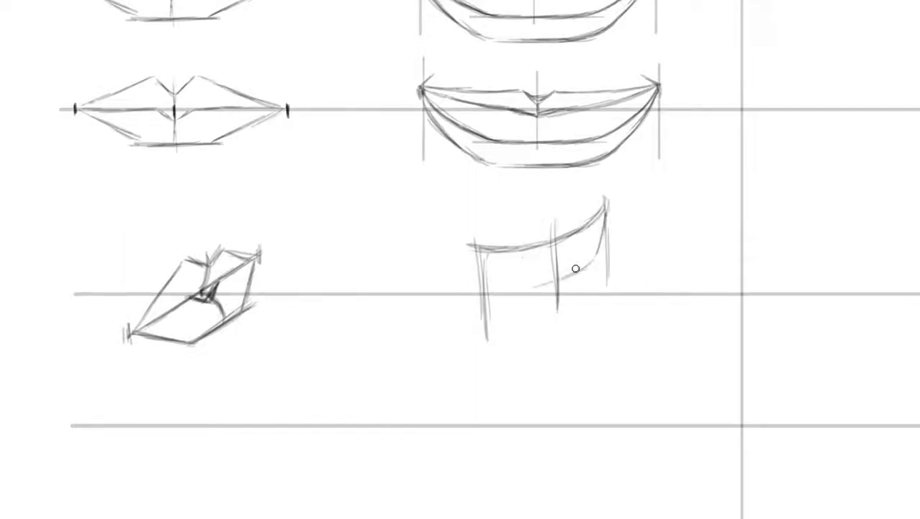
left_click_drag(575, 268, 497, 284)
left_click_drag(553, 245, 532, 278)
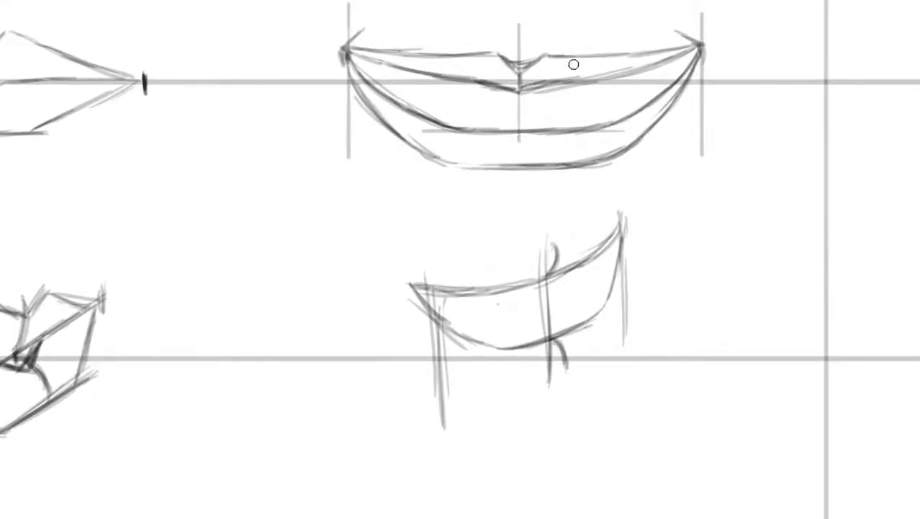
mouse_move(581, 227)
left_mouse_down()
mouse_move(424, 288)
mouse_move(533, 252)
left_mouse_up()
left_click_drag(621, 220, 583, 235)
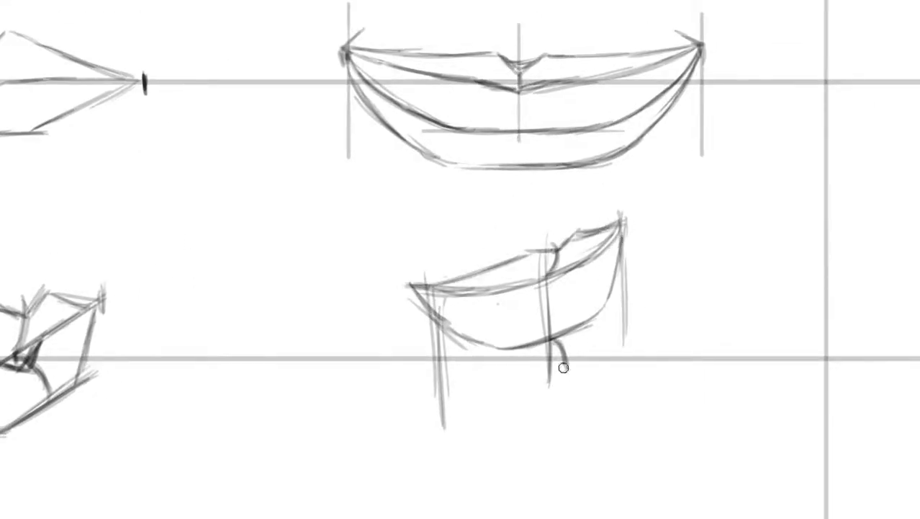
- Add the three-quarter smile's lower-lip bottom curve and corner strokes
left_click_drag(613, 342, 497, 389)
left_click_drag(624, 237, 602, 347)
mouse_move(412, 297)
left_mouse_down()
mouse_move(518, 381)
mouse_move(404, 285)
left_mouse_up()
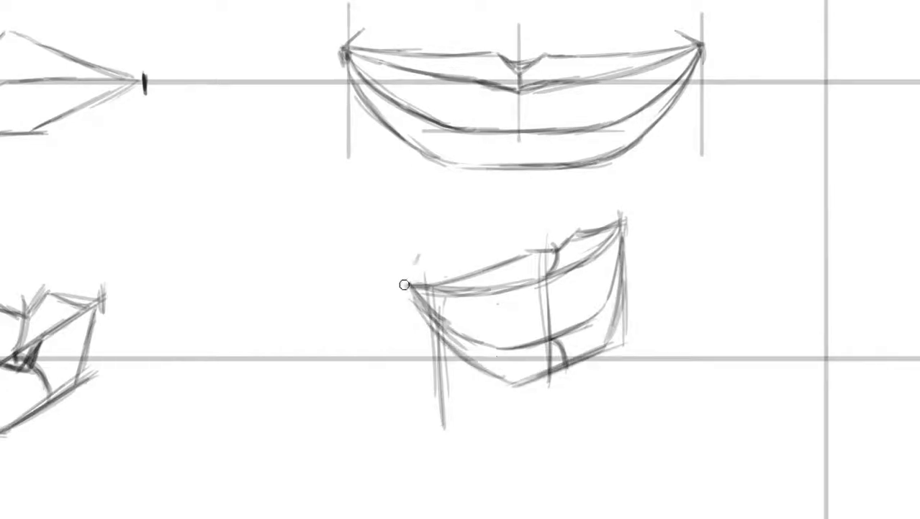
left_click_drag(422, 249, 403, 298)
left_click_drag(613, 206, 626, 225)
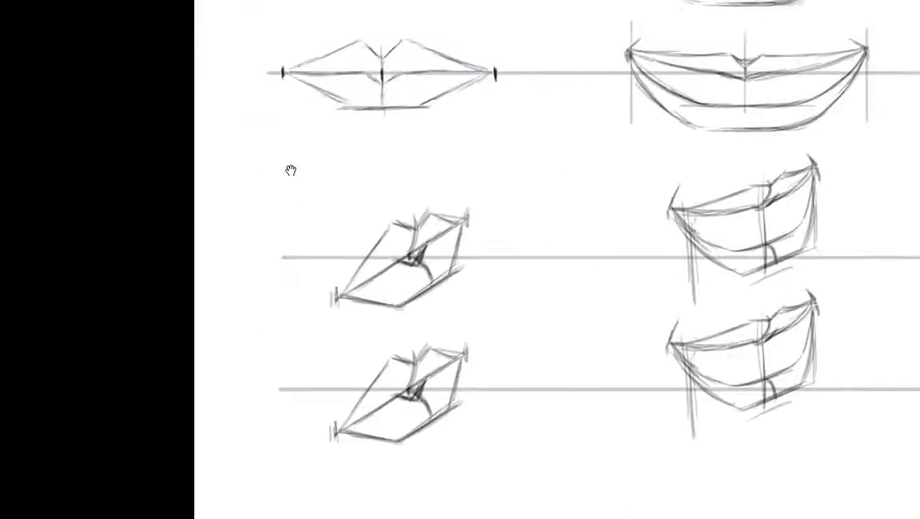
- Sketch closed lips in profile with upper and lower lip curves on the next row
left_click_drag(398, 386, 418, 241)
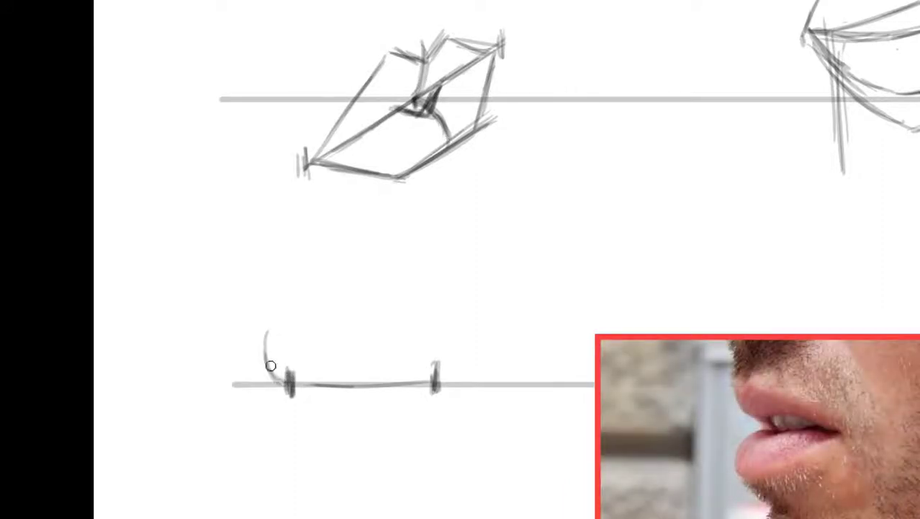
mouse_move(265, 333)
left_mouse_down()
mouse_move(261, 431)
mouse_move(287, 381)
left_mouse_up()
left_click_drag(284, 386, 261, 430)
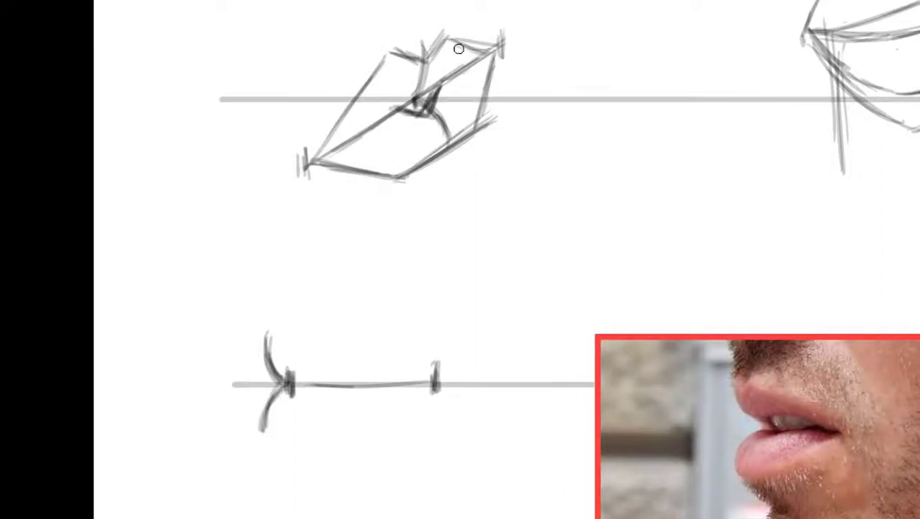
mouse_move(300, 325)
left_mouse_down()
mouse_move(436, 385)
mouse_move(428, 387)
left_mouse_up()
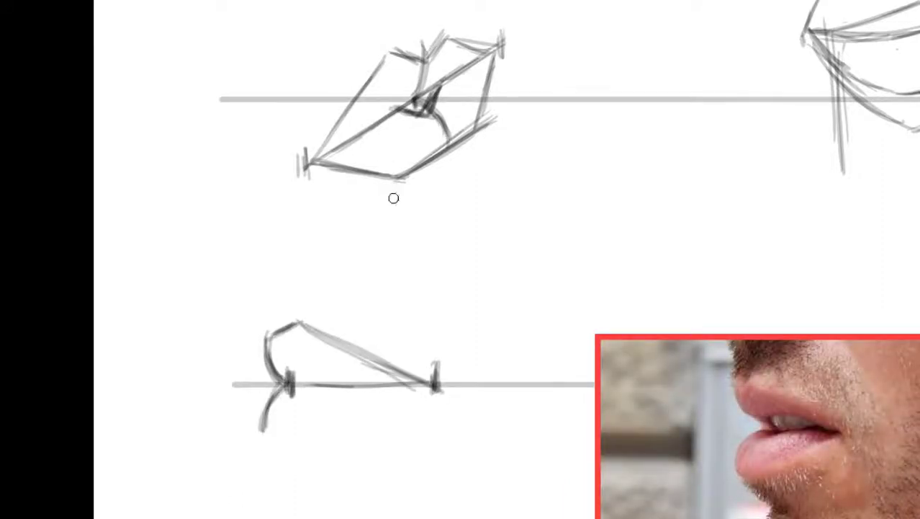
left_click_drag(244, 436, 326, 437)
mouse_move(429, 385)
left_mouse_down()
mouse_move(317, 427)
mouse_move(261, 434)
left_mouse_up()
left_click_drag(376, 408, 260, 432)
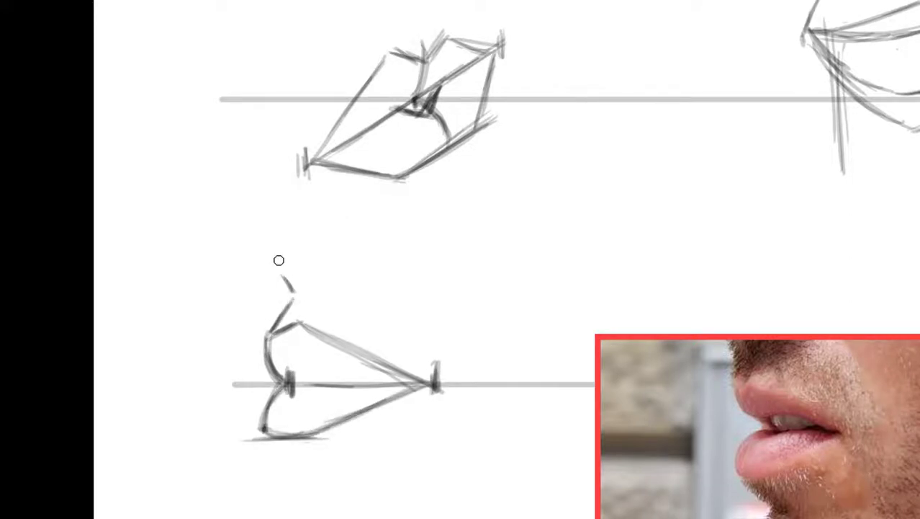
- Undo a stray stroke and mark the ends of the next mouth sketch
scroll(289, 288, "down", 1)
scroll(357, 277, "down", 3)
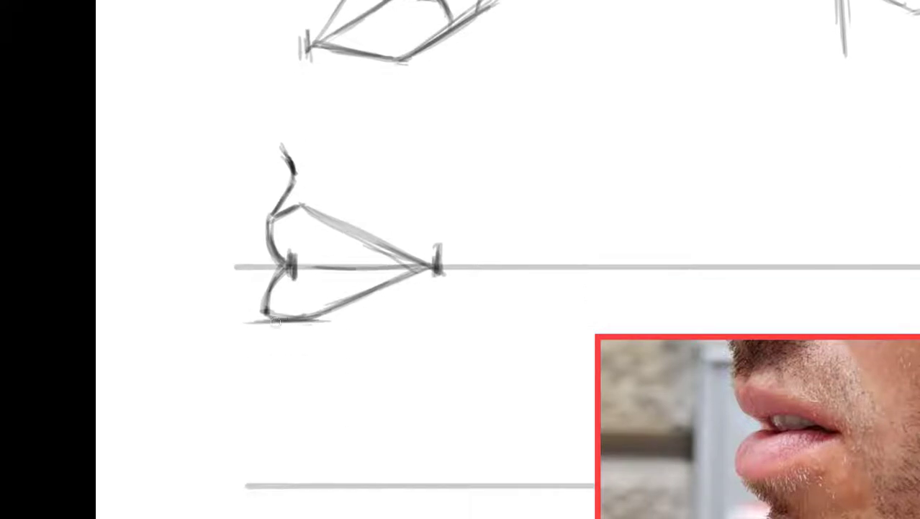
mouse_move(265, 315)
left_mouse_down()
mouse_move(295, 350)
mouse_move(277, 389)
mouse_move(284, 446)
left_mouse_up()
scroll(341, 259, "down", 2)
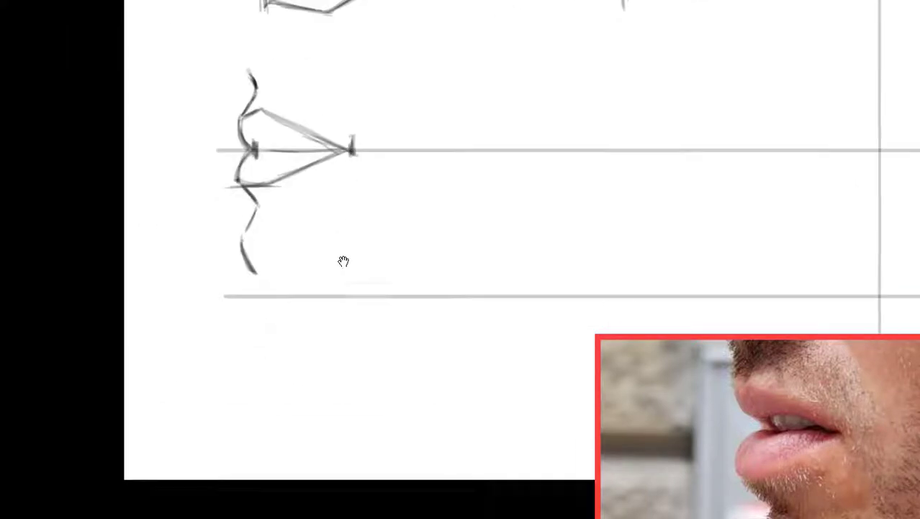
key("ctrl+z")
left_click_drag(472, 221, 520, 350)
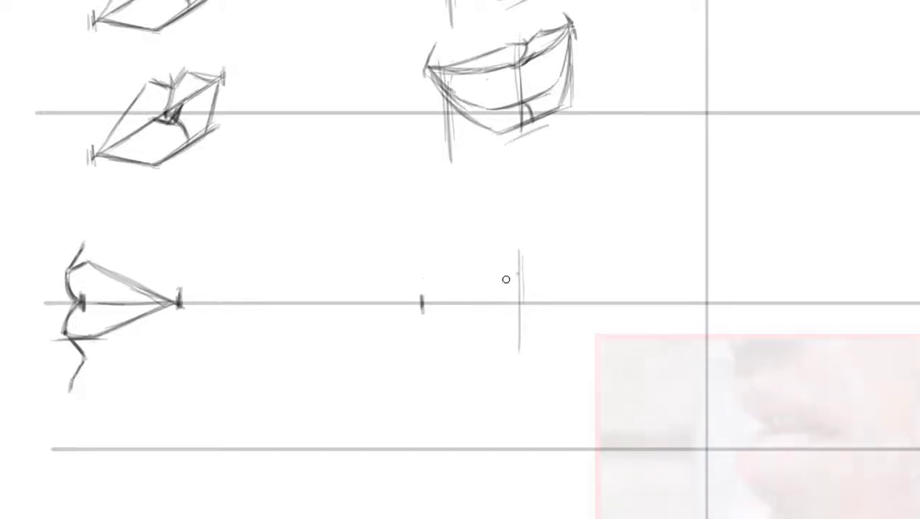
- Draw the profile smile's upper and lower curves, upper-lip top line and lower-lip outer curve
left_click_drag(517, 274, 424, 299)
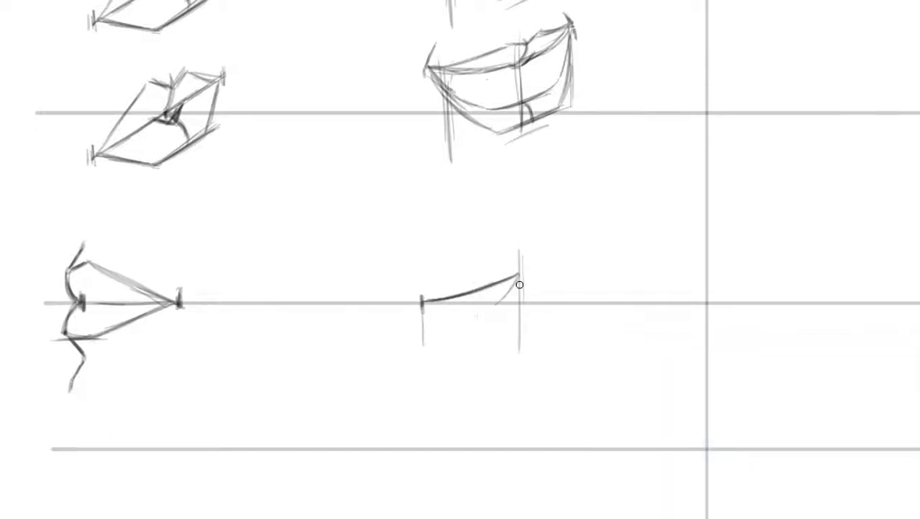
left_click_drag(520, 285, 425, 314)
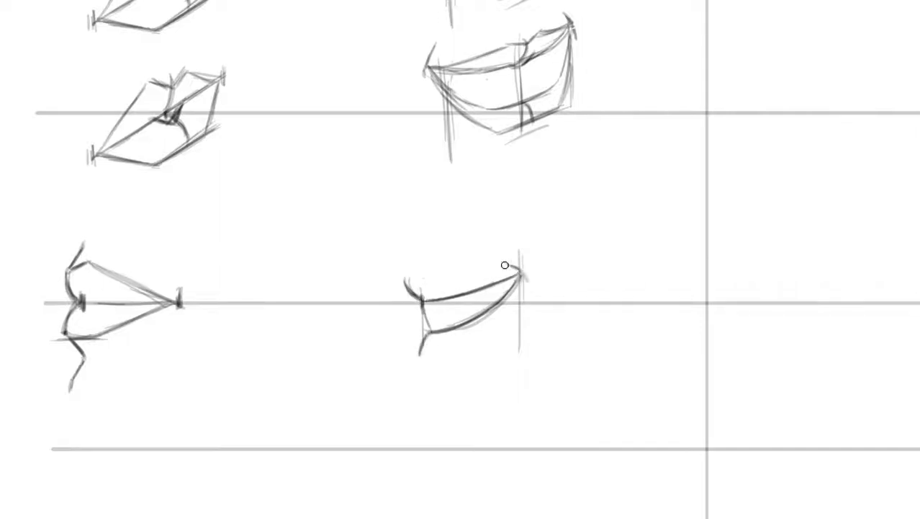
left_click_drag(479, 275, 410, 297)
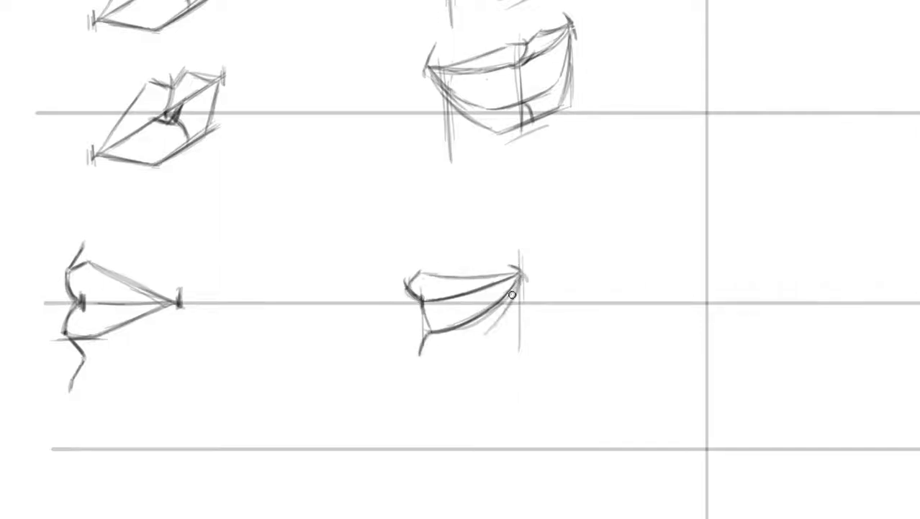
left_click_drag(513, 295, 439, 360)
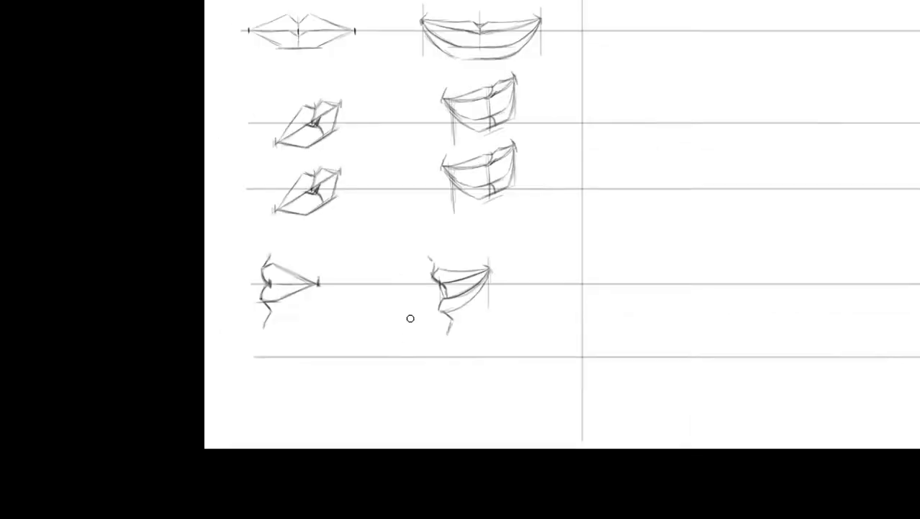
- Duplicate the profile mouth row one row lower and ink the front mouth's lip line
left_click_drag(412, 316, 404, 274)
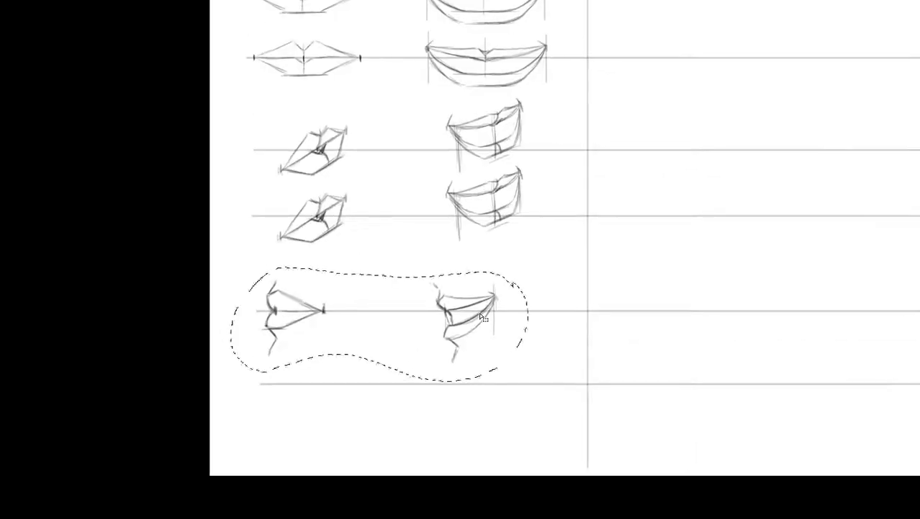
left_click_drag(383, 317, 383, 393)
key("ctrl+minus")
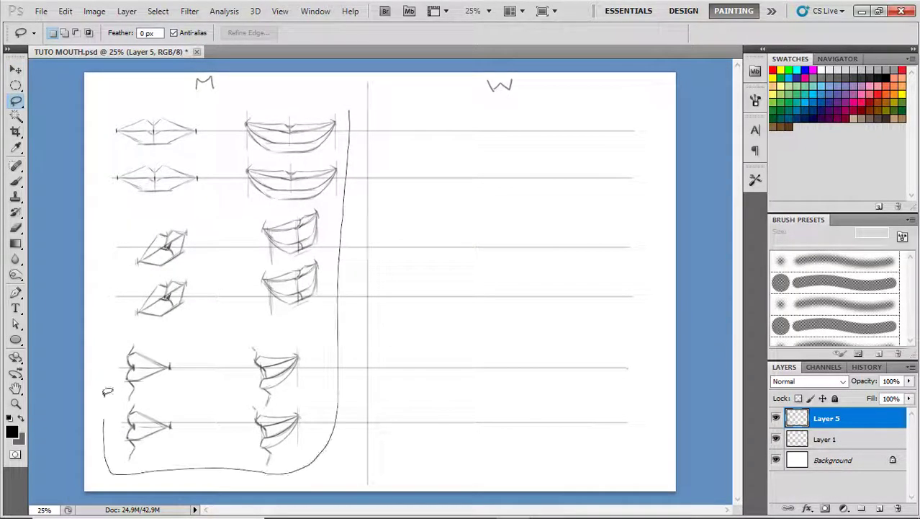
left_click_drag(236, 245, 516, 245)
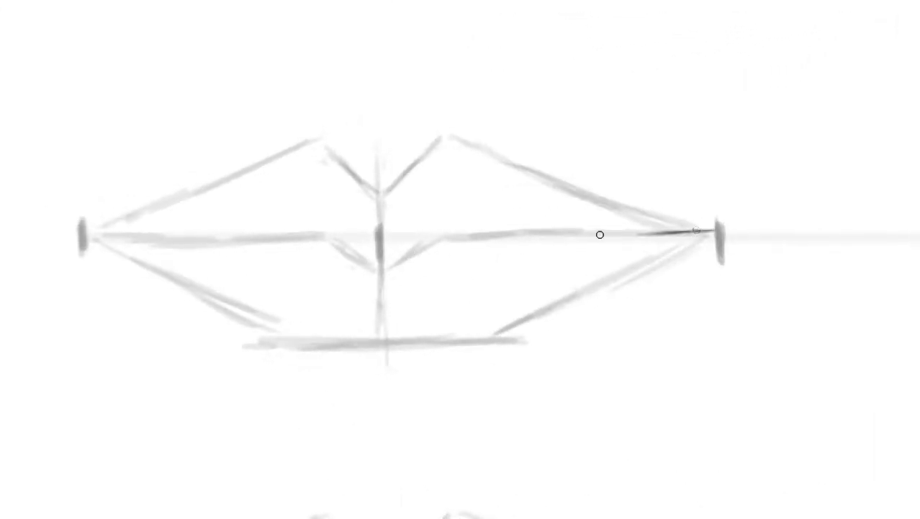
left_click_drag(600, 234, 90, 238)
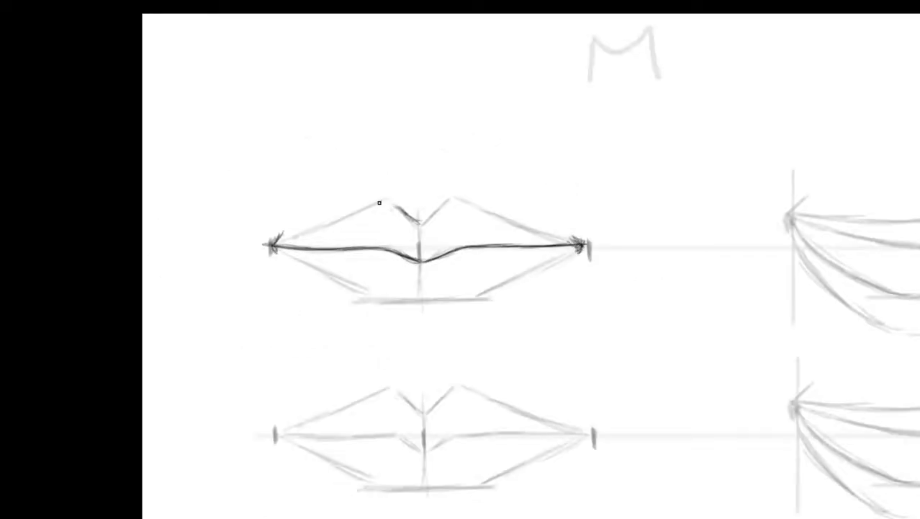
- Ink the first front mouth's upper lip and lip line, shading the shadow below grey
mouse_move(379, 203)
left_mouse_down()
mouse_move(277, 243)
mouse_move(340, 219)
left_mouse_up()
mouse_move(450, 204)
left_mouse_down()
mouse_move(559, 238)
mouse_move(489, 285)
mouse_move(392, 297)
mouse_move(280, 246)
mouse_move(378, 299)
mouse_move(475, 318)
left_mouse_up()
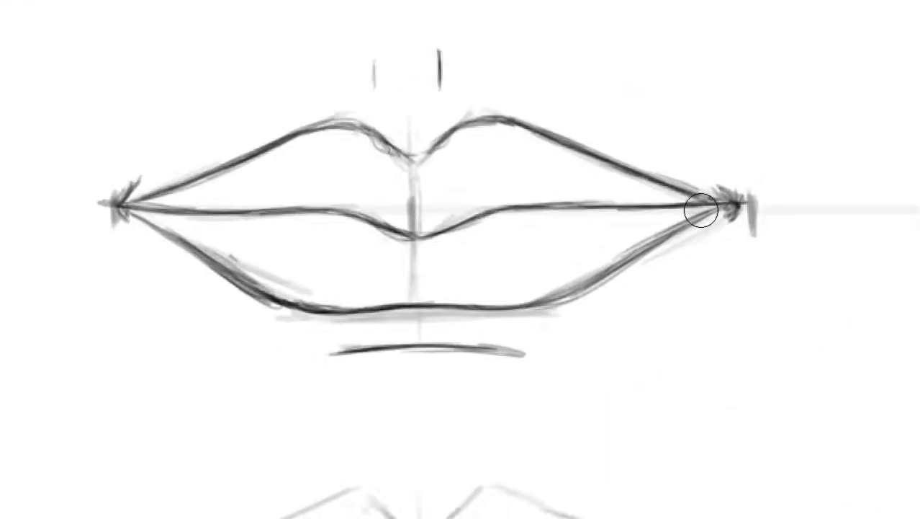
left_click_drag(701, 210, 167, 211)
mouse_move(518, 356)
left_mouse_down()
mouse_move(398, 376)
mouse_move(512, 364)
left_mouse_up()
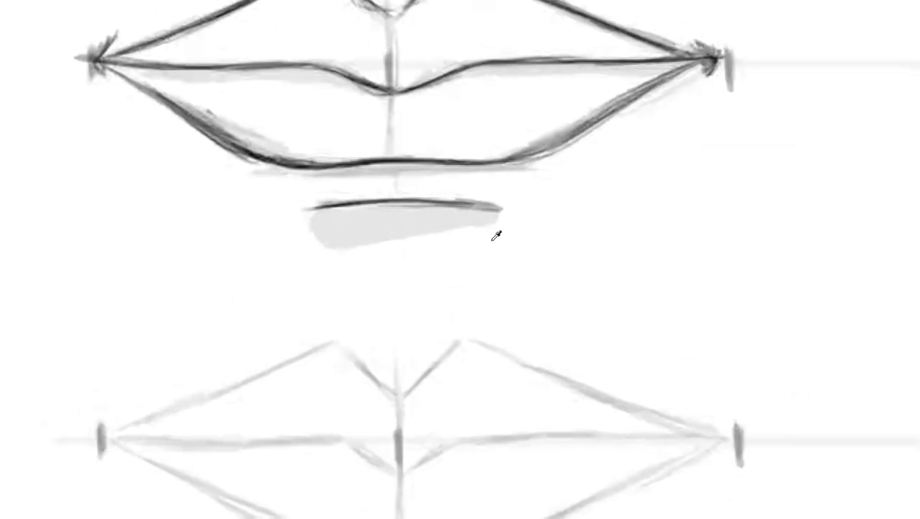
- Ink the second front mouth's lip line and upper lip, then hatch its upper lip and chin shadow
mouse_move(419, 428)
left_mouse_down()
mouse_move(345, 410)
mouse_move(180, 407)
left_mouse_up()
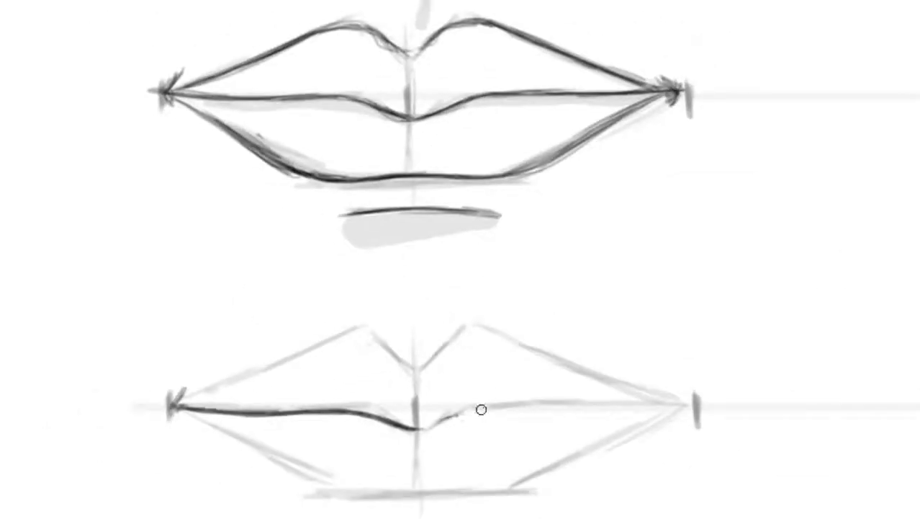
left_click_drag(481, 410, 681, 396)
left_click_drag(532, 406, 170, 414)
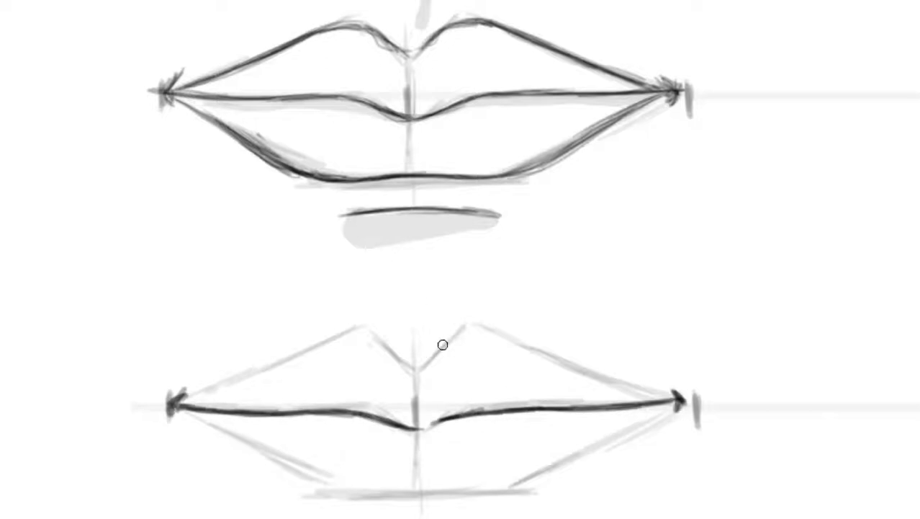
left_click_drag(443, 345, 308, 353)
left_click_drag(440, 348, 512, 349)
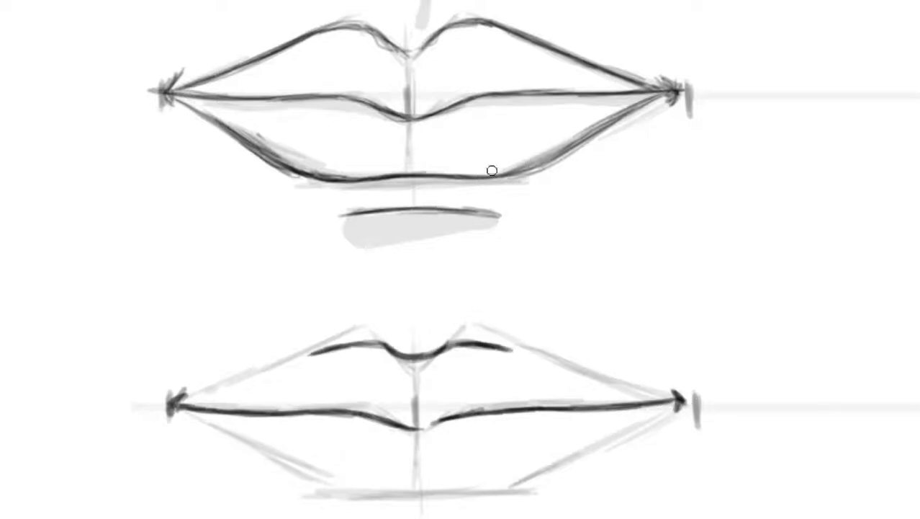
scroll(492, 170, "down", 3)
mouse_move(561, 382)
left_mouse_down()
mouse_move(340, 394)
mouse_move(556, 381)
left_mouse_up()
mouse_move(487, 421)
left_mouse_down()
mouse_move(421, 434)
mouse_move(441, 425)
mouse_move(404, 454)
left_mouse_up()
mouse_move(684, 306)
left_mouse_down()
mouse_move(468, 316)
mouse_move(352, 290)
mouse_move(211, 317)
left_mouse_up()
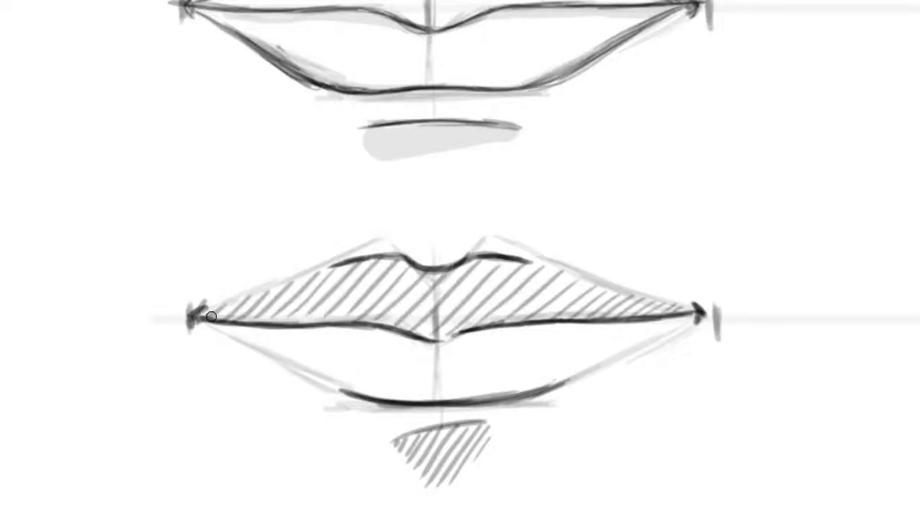
scroll(340, 238, "down", 3)
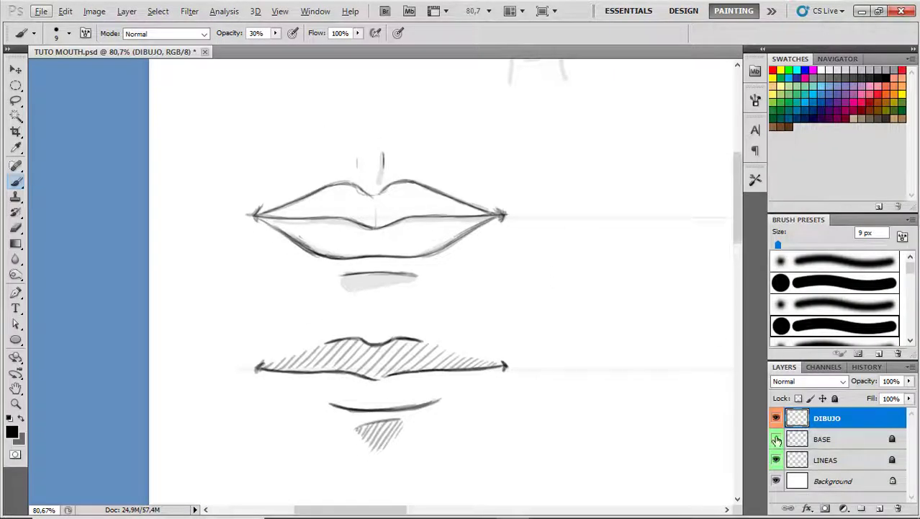
- Darken the grinning mouth's lip line and mark both corners
left_click_drag(550, 289, 361, 290)
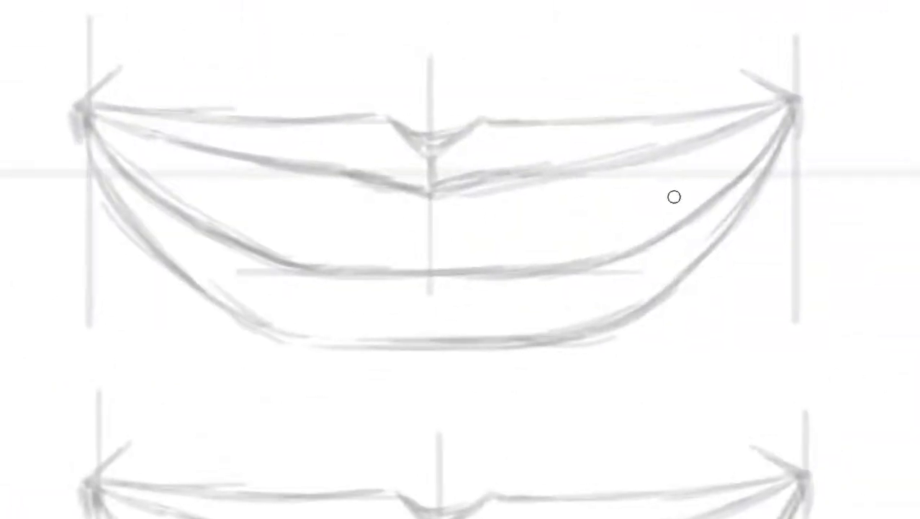
mouse_move(783, 105)
left_mouse_down()
mouse_move(709, 135)
mouse_move(311, 174)
mouse_move(85, 114)
mouse_move(137, 42)
left_mouse_up()
mouse_move(792, 101)
left_mouse_down()
mouse_move(728, 59)
mouse_move(744, 173)
mouse_move(355, 269)
mouse_move(85, 115)
left_mouse_up()
- Ink the grin's upper-lip top line and the full lower-lip outline
mouse_move(85, 119)
left_mouse_down()
mouse_move(152, 187)
mouse_move(328, 273)
left_mouse_up()
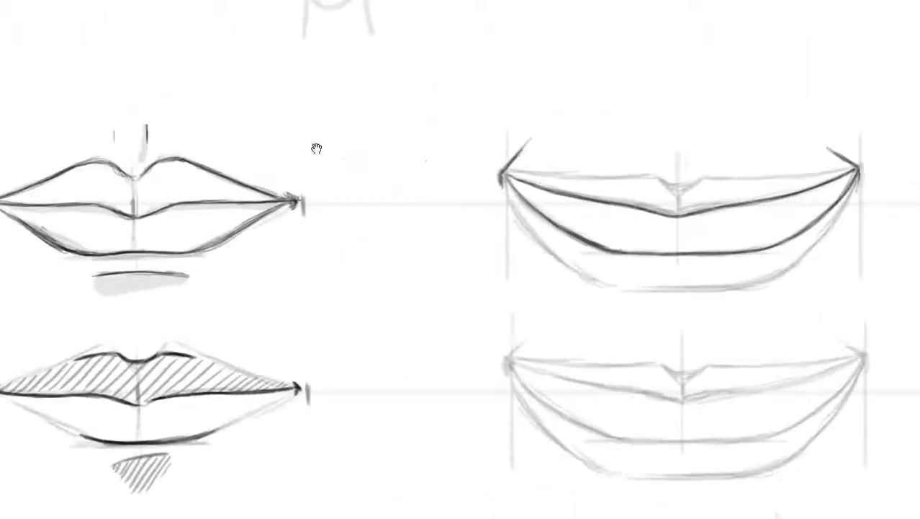
left_click_drag(703, 193, 749, 181)
left_click_drag(525, 174, 184, 151)
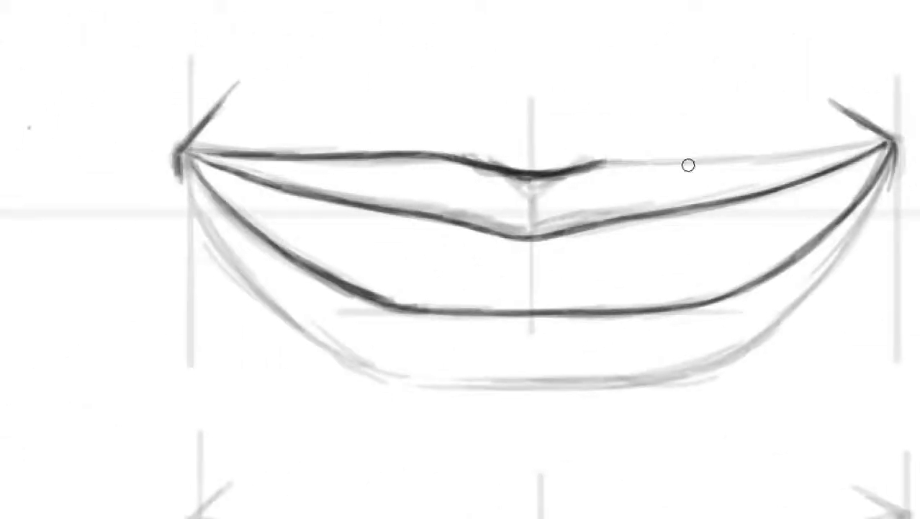
left_click_drag(689, 165, 890, 141)
left_click_drag(878, 142, 626, 159)
left_click_drag(858, 92, 756, 245)
left_click_drag(840, 144, 643, 306)
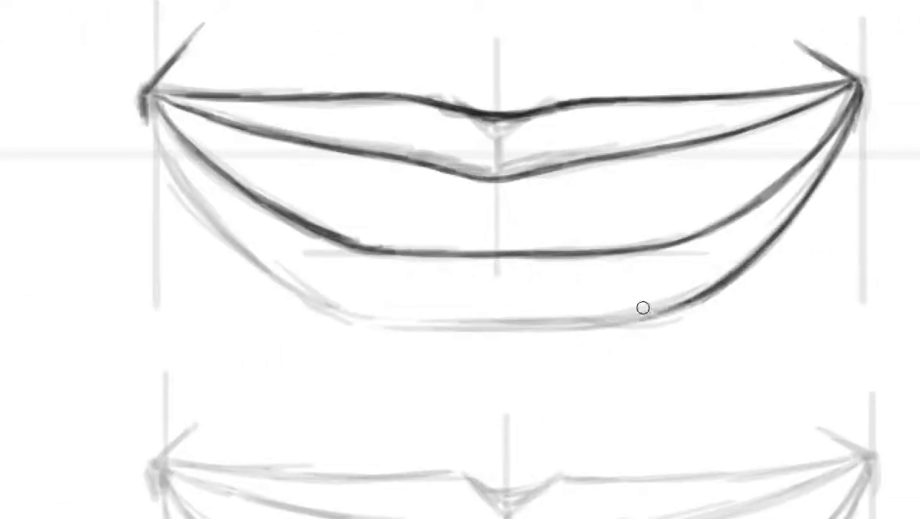
mouse_move(726, 288)
left_mouse_down()
mouse_move(346, 317)
mouse_move(216, 201)
left_mouse_up()
left_click_drag(151, 101, 382, 328)
left_click_drag(703, 288, 469, 324)
- Add a shadow stroke under the lower lip and sketch light teeth guides
left_click_drag(380, 374, 496, 370)
left_click_drag(742, 184, 306, 234)
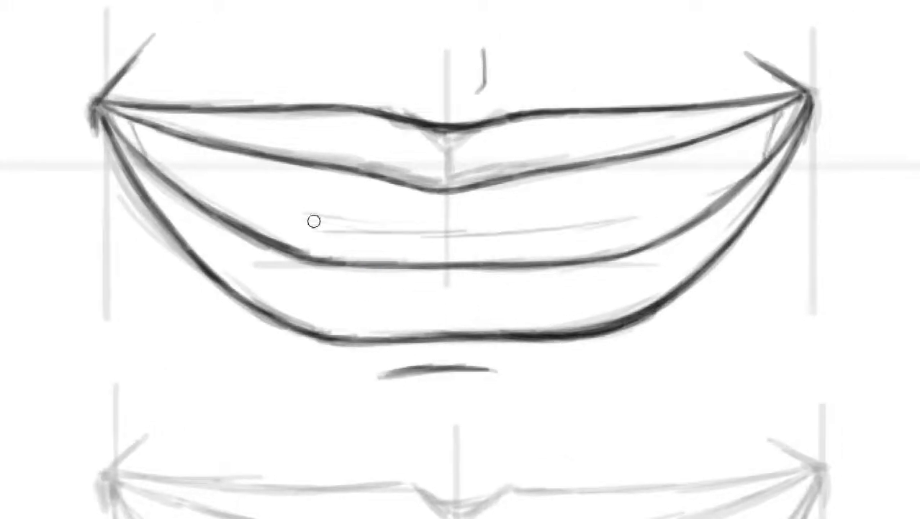
left_click_drag(216, 199, 356, 229)
left_click_drag(438, 188, 447, 242)
left_click_drag(443, 245, 386, 247)
left_click_drag(368, 192, 370, 237)
left_click_drag(470, 243, 526, 194)
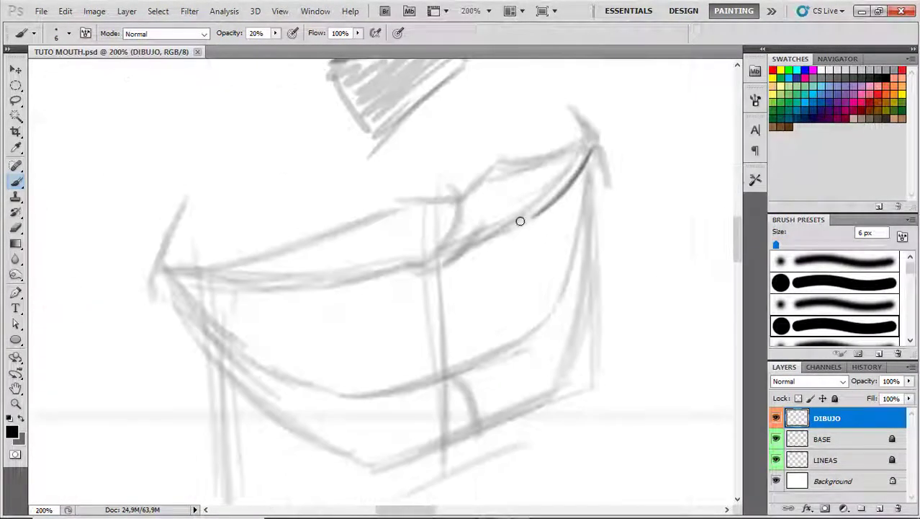
- At higher brush opacity, ink the three-quarter grin's upper lip, right corner and outer lower-lip contour
mouse_move(520, 221)
left_mouse_down()
mouse_move(395, 268)
mouse_move(485, 243)
mouse_move(173, 274)
left_mouse_up()
key("3")
left_click_drag(592, 148, 577, 113)
mouse_move(483, 181)
left_mouse_down()
mouse_move(339, 231)
mouse_move(169, 270)
left_mouse_up()
mouse_move(591, 148)
left_mouse_down()
mouse_move(483, 189)
mouse_move(589, 160)
mouse_move(551, 298)
mouse_move(368, 376)
mouse_move(257, 360)
mouse_move(198, 303)
mouse_move(592, 173)
mouse_move(581, 302)
mouse_move(479, 420)
mouse_move(383, 451)
mouse_move(167, 277)
mouse_move(273, 407)
mouse_move(166, 273)
left_mouse_up()
left_click_drag(590, 273, 510, 420)
- Outline the grinning mouth's teeth, including the right-side teeth and darkened corner
left_click_drag(517, 280, 242, 339)
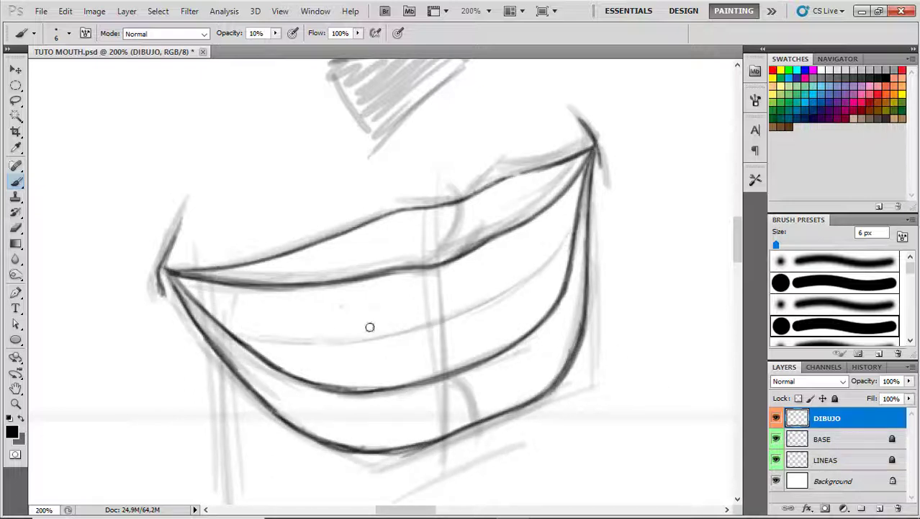
key("2")
mouse_move(438, 273)
left_mouse_down()
mouse_move(442, 294)
mouse_move(414, 344)
mouse_move(312, 293)
mouse_move(259, 339)
left_mouse_up()
left_click_drag(209, 284, 209, 313)
left_click_drag(464, 323, 558, 244)
left_click_drag(544, 213, 573, 263)
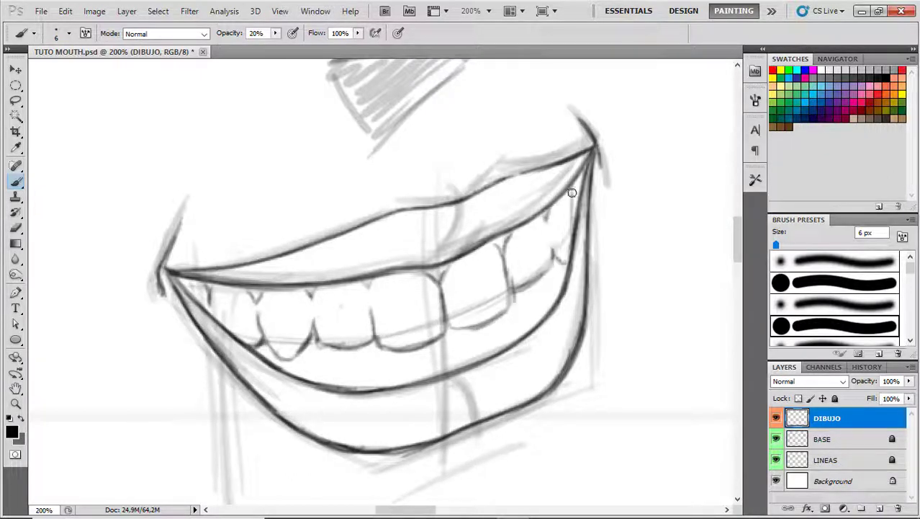
left_click_drag(587, 165, 575, 209)
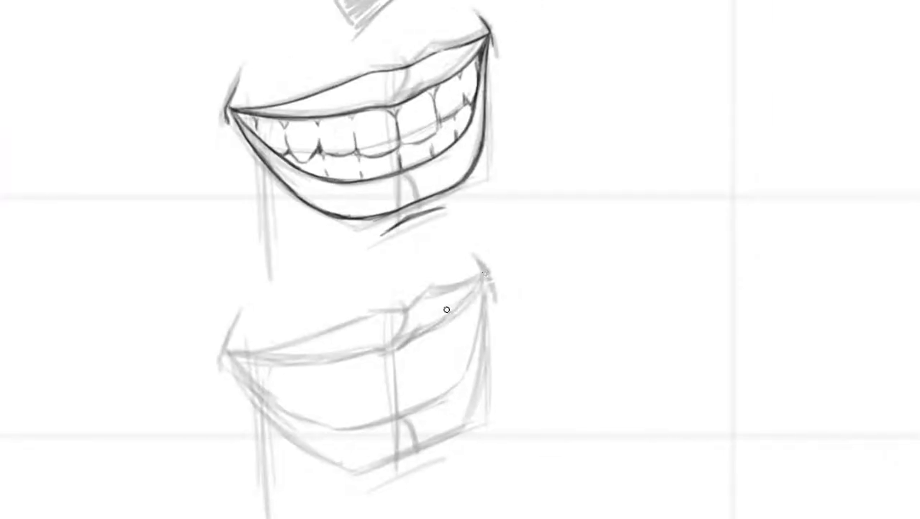
- Ink the lower grin's upper lip, corner accents and teeth, and hatch a shadow beneath it
mouse_move(484, 272)
left_mouse_down()
mouse_move(432, 324)
mouse_move(284, 362)
mouse_move(223, 357)
left_mouse_up()
left_click_drag(242, 318, 223, 358)
mouse_move(476, 260)
left_mouse_down()
mouse_move(486, 277)
mouse_move(417, 402)
mouse_move(304, 421)
mouse_move(243, 362)
left_mouse_up()
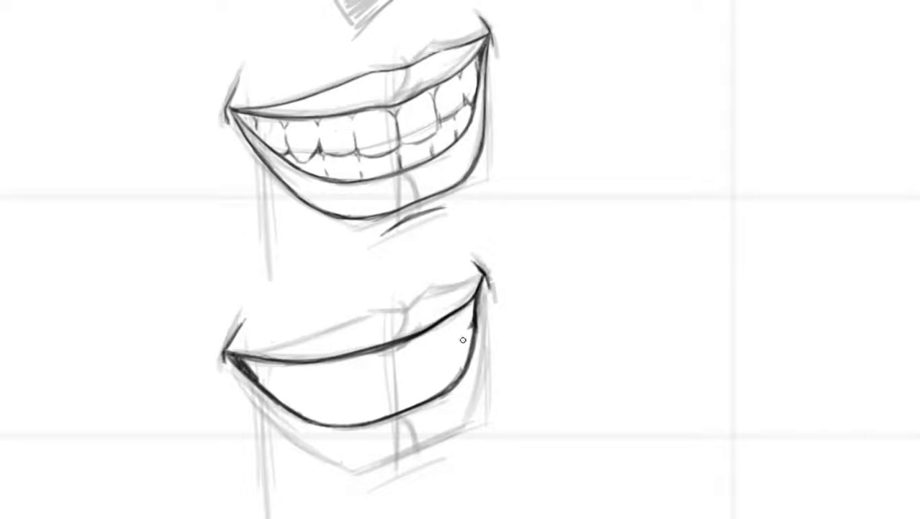
mouse_move(463, 339)
left_mouse_down()
mouse_move(314, 389)
mouse_move(245, 371)
mouse_move(295, 399)
mouse_move(322, 397)
left_mouse_up()
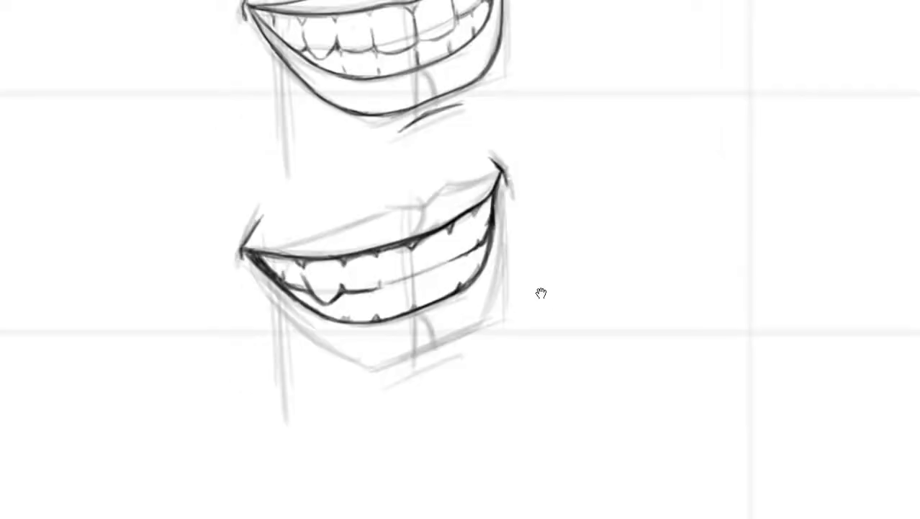
left_click_drag(450, 357, 392, 389)
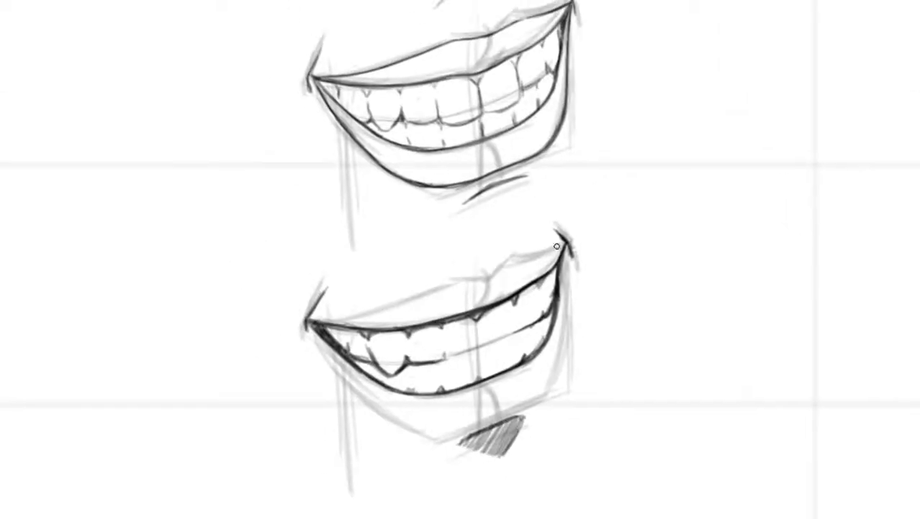
mouse_move(557, 247)
left_mouse_down()
mouse_move(414, 315)
mouse_move(310, 325)
left_mouse_up()
key("ctrl+plus")
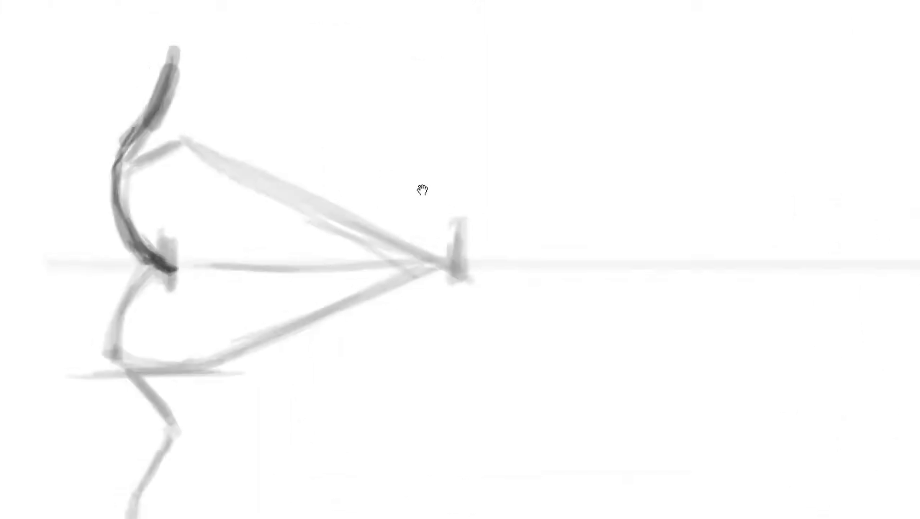
- Ink the first profile mouth's upper lip, lower lip and zigzag chin contour
mouse_move(290, 78)
left_mouse_down()
mouse_move(237, 241)
mouse_move(572, 285)
left_mouse_up()
mouse_move(494, 263)
left_mouse_down()
mouse_move(382, 212)
mouse_move(429, 228)
mouse_move(269, 191)
mouse_move(450, 240)
mouse_move(260, 186)
left_mouse_up()
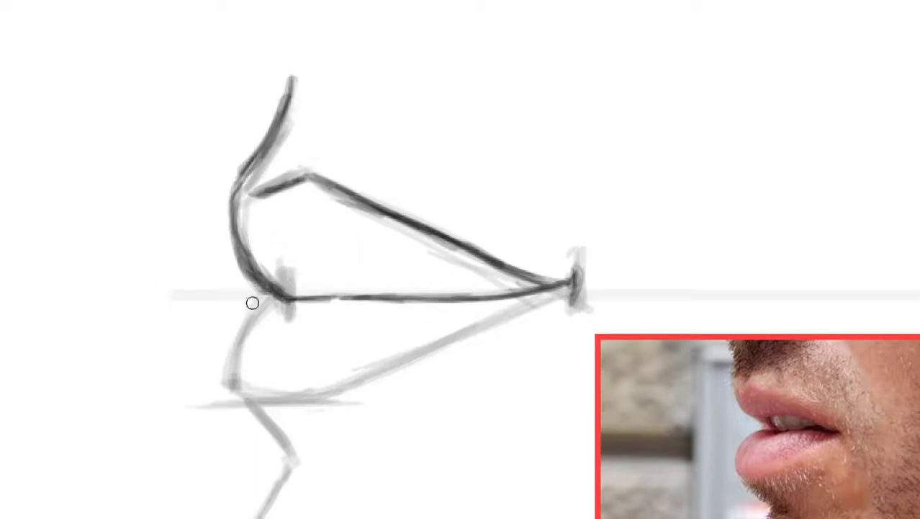
left_click_drag(251, 302, 298, 461)
scroll(354, 241, "down", 5)
left_click_drag(299, 338, 255, 418)
mouse_move(569, 171)
left_mouse_down()
mouse_move(397, 248)
mouse_move(371, 244)
left_mouse_up()
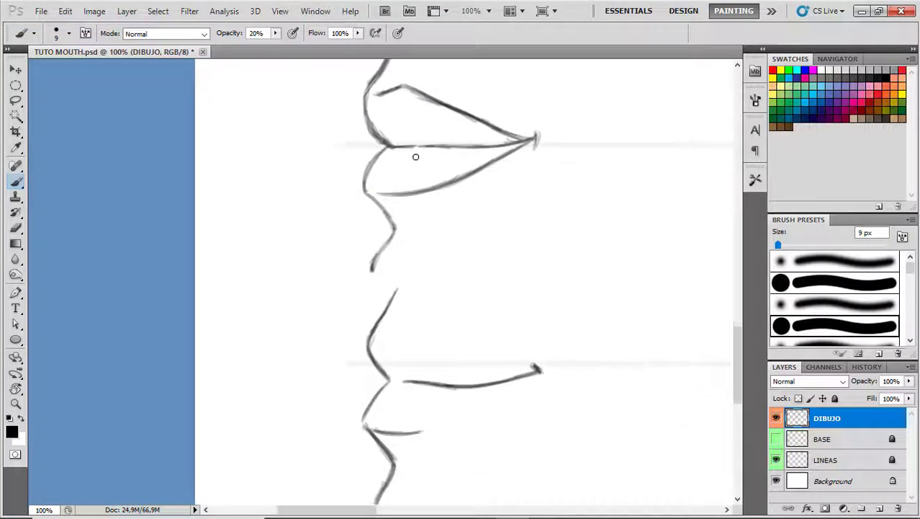
- Trace the open profile mouth's lip contours, lower-lip curve and chin
mouse_move(371, 151)
left_mouse_down()
mouse_move(366, 186)
mouse_move(382, 270)
left_mouse_up()
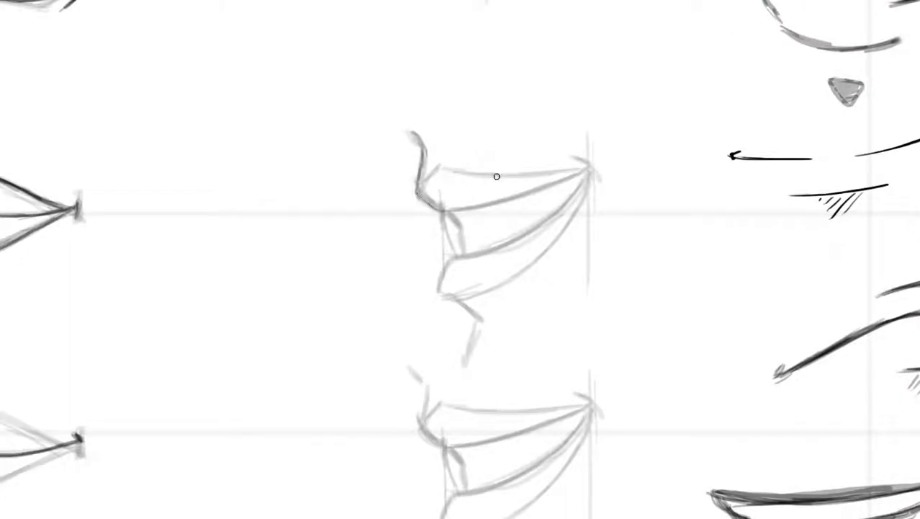
left_click_drag(680, 167, 397, 263)
mouse_move(331, 93)
left_mouse_down()
mouse_move(360, 240)
mouse_move(396, 260)
left_mouse_up()
mouse_move(534, 233)
left_mouse_down()
mouse_move(677, 167)
mouse_move(380, 174)
mouse_move(342, 204)
left_mouse_up()
mouse_move(678, 165)
left_mouse_down()
mouse_move(500, 328)
mouse_move(421, 349)
left_mouse_up()
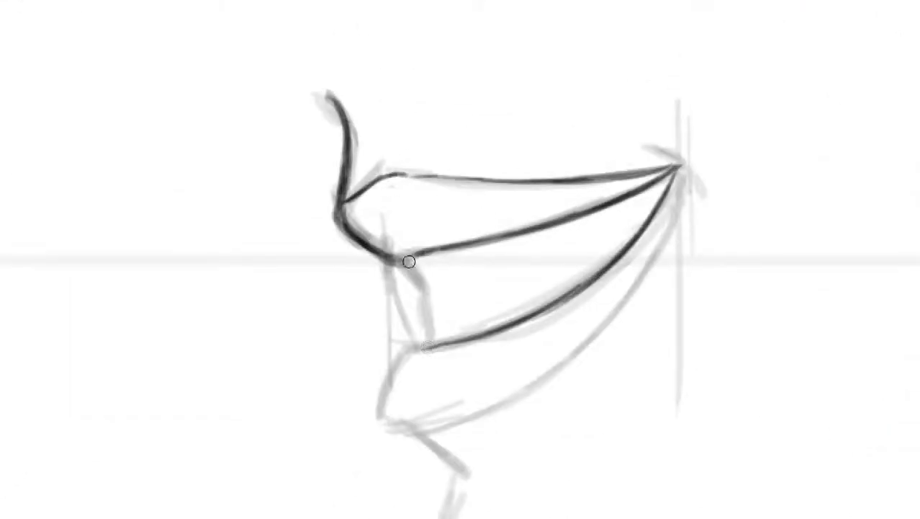
mouse_move(403, 256)
left_mouse_down()
mouse_move(436, 337)
mouse_move(388, 409)
mouse_move(409, 368)
mouse_move(403, 457)
left_mouse_up()
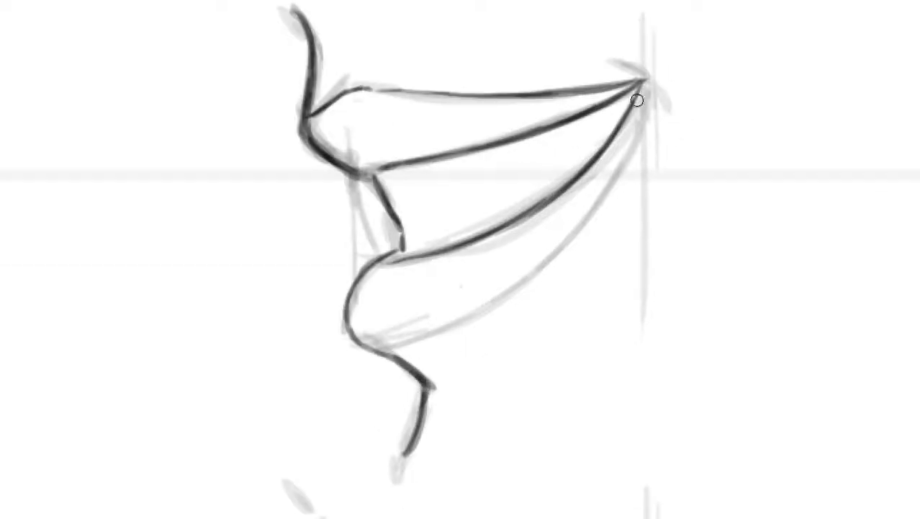
mouse_move(644, 83)
left_mouse_down()
mouse_move(535, 267)
mouse_move(446, 329)
mouse_move(389, 340)
left_mouse_up()
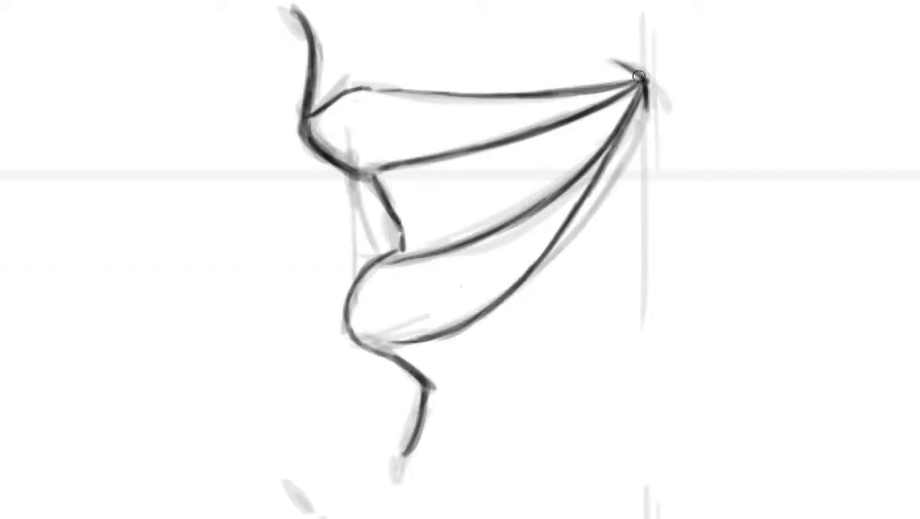
- Sketch teeth between the open profile's lips, with their lower edge
left_click_drag(409, 216, 430, 234)
mouse_move(471, 172)
left_mouse_down()
mouse_move(476, 225)
mouse_move(541, 205)
left_mouse_up()
left_click_drag(533, 141, 536, 191)
left_click_drag(587, 115, 583, 159)
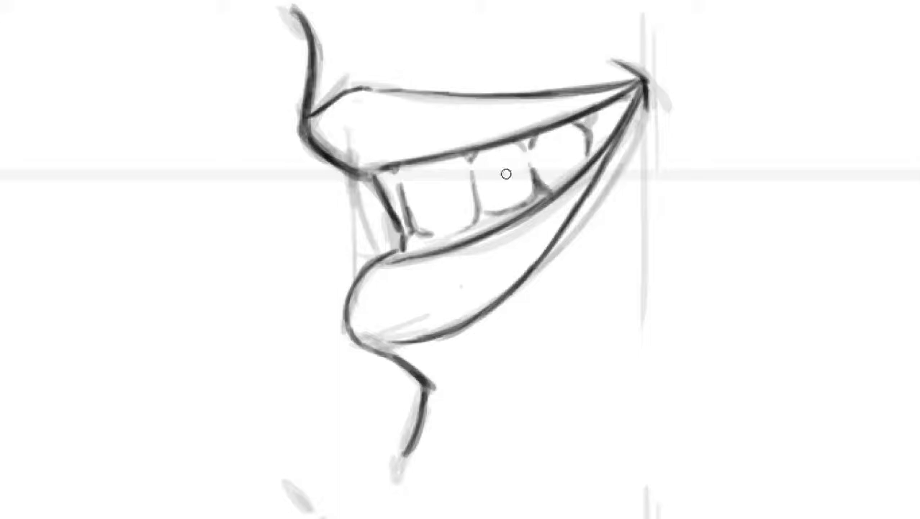
mouse_move(393, 180)
left_mouse_down()
mouse_move(402, 252)
mouse_move(339, 193)
left_mouse_up()
- Ink the lower profile mouth's lip lines and chin contour, hatching beside the chin
scroll(429, 191, "down", 2)
mouse_move(451, 357)
left_mouse_down()
mouse_move(517, 238)
mouse_move(492, 242)
left_mouse_up()
left_click_drag(409, 241, 427, 258)
mouse_move(441, 323)
left_mouse_down()
mouse_move(591, 277)
mouse_move(513, 356)
mouse_move(461, 371)
left_mouse_up()
mouse_move(438, 403)
left_mouse_down()
mouse_move(462, 481)
mouse_move(497, 434)
mouse_move(468, 468)
left_mouse_up()
mouse_move(583, 278)
left_mouse_down()
mouse_move(457, 319)
mouse_move(526, 297)
left_mouse_up()
mouse_move(574, 304)
left_mouse_down()
mouse_move(550, 329)
mouse_move(581, 287)
left_mouse_up()
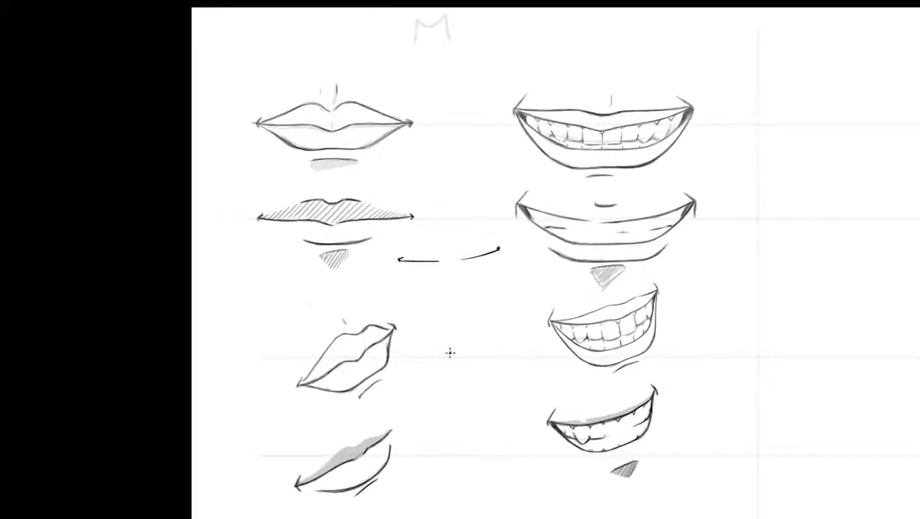
- Trim the box-shaped mouth's left end and move the wide grin under the middle column
left_click_drag(637, 225, 576, 250)
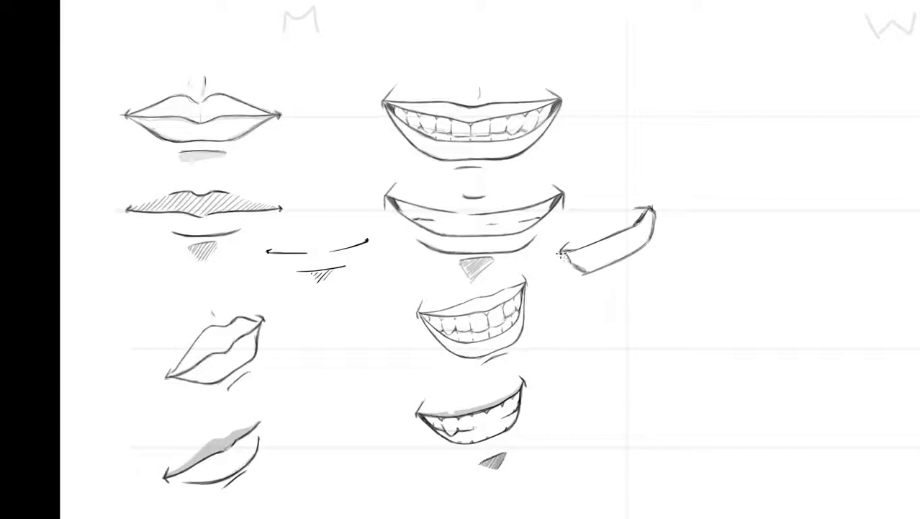
left_click_drag(569, 254, 605, 265)
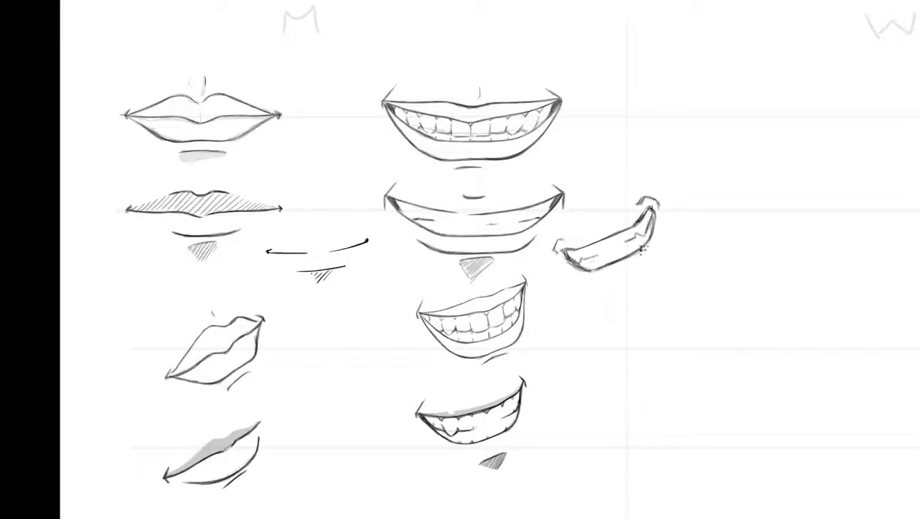
left_click_drag(680, 229, 667, 222)
left_click_drag(613, 238, 497, 476)
left_click_drag(323, 454, 424, 281)
- Draw a simple line mouth at the bottom, extended rightward and inked darker
scroll(424, 280, "down", 1)
scroll(386, 362, "down", 2)
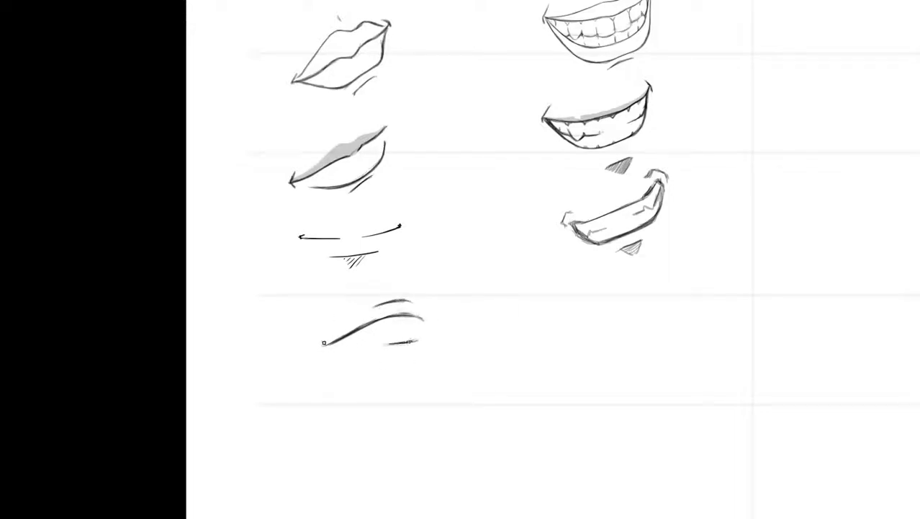
left_click_drag(330, 409, 497, 329)
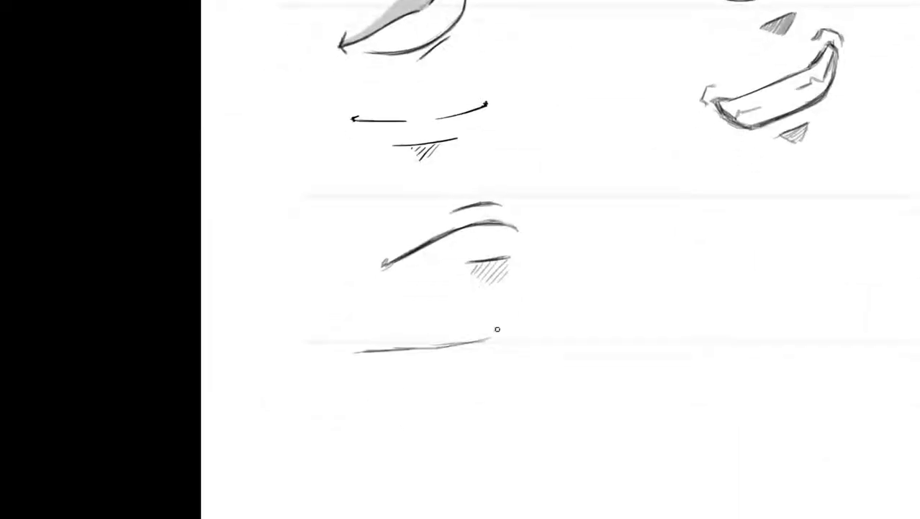
left_click_drag(337, 345, 494, 343)
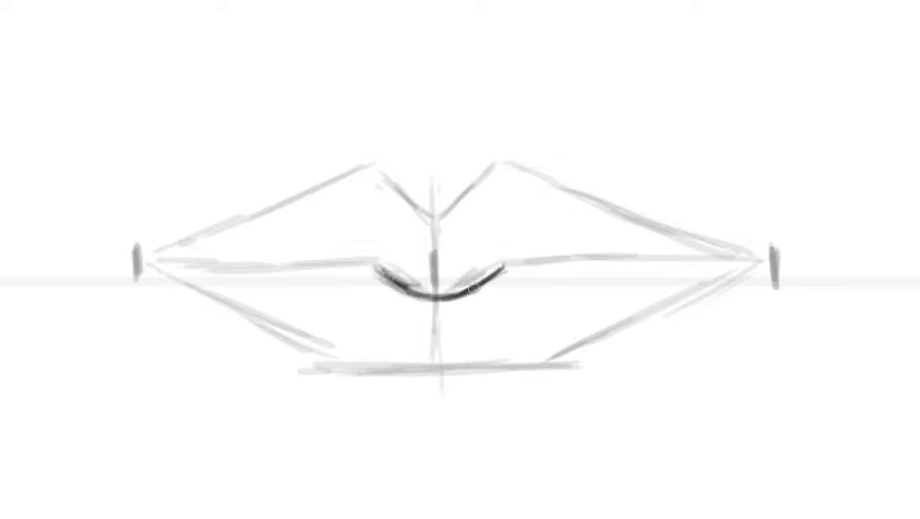
- Extend the front mouth's lip line to both corners and outline the upper lip
left_click_drag(310, 278, 148, 264)
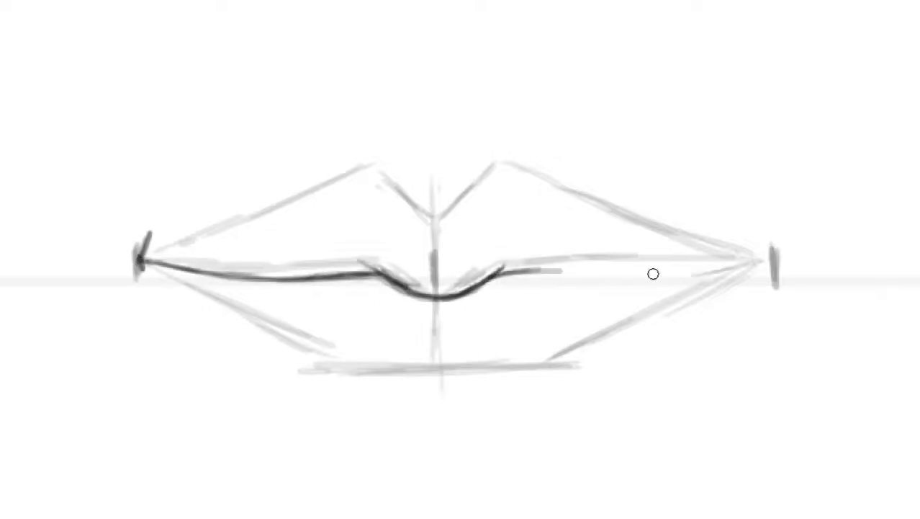
mouse_move(653, 274)
left_mouse_down()
mouse_move(602, 276)
mouse_move(719, 267)
left_mouse_up()
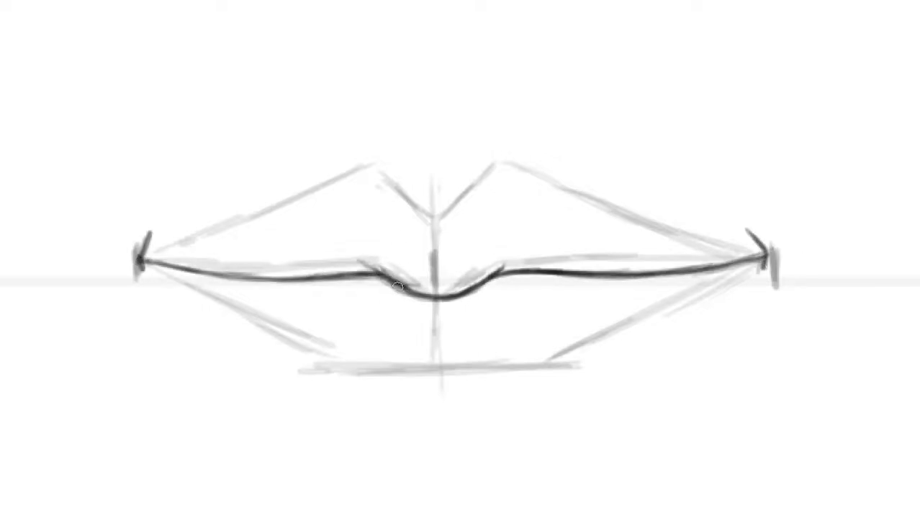
left_click_drag(497, 126, 720, 227)
left_click_drag(728, 296, 680, 336)
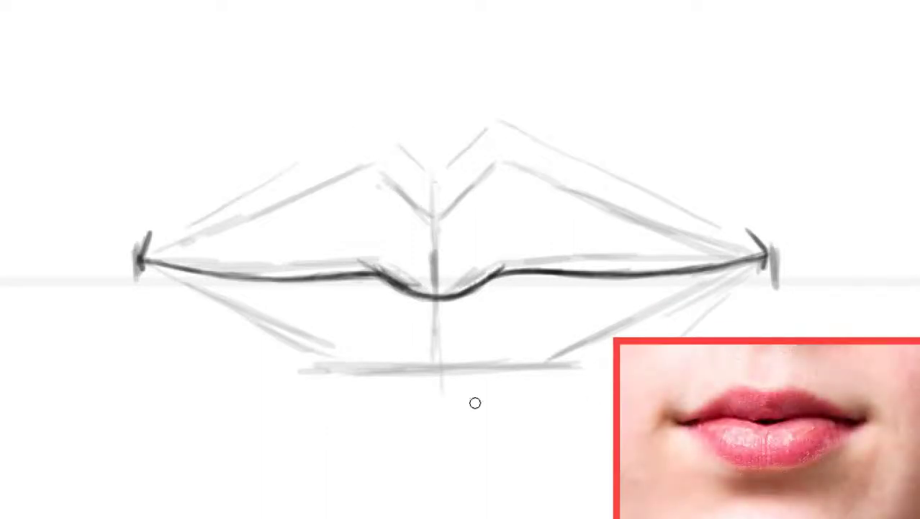
left_click_drag(399, 146, 140, 254)
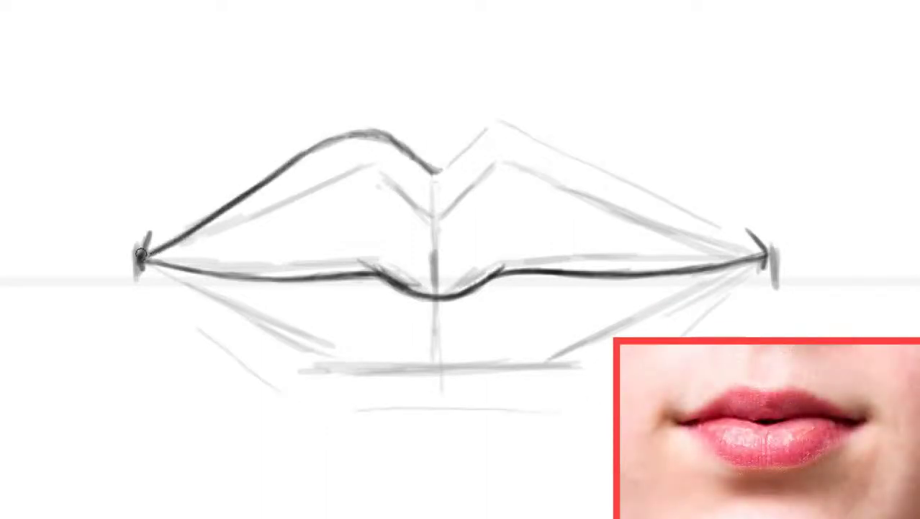
left_click_drag(540, 140, 686, 218)
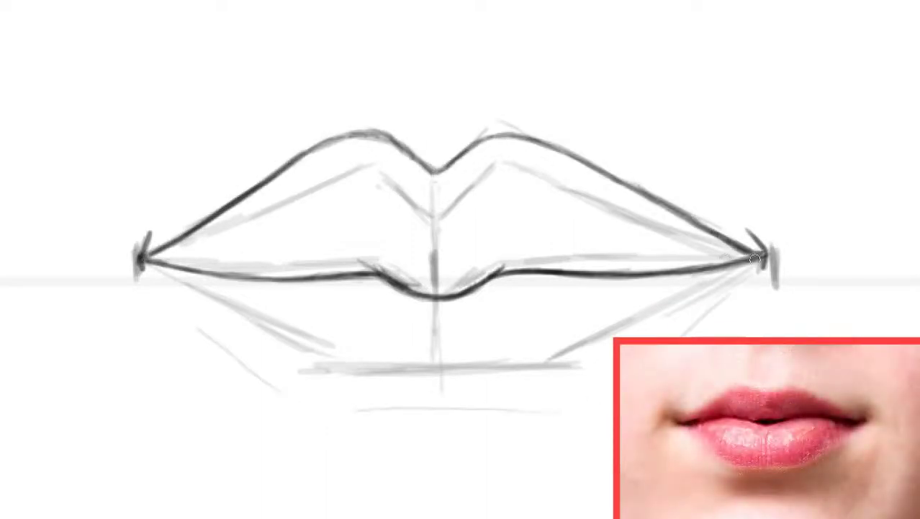
left_click_drag(755, 259, 561, 152)
- Outline the lower lip and fill both lips with grey, cleaning spill outside
left_click_drag(612, 180, 490, 135)
mouse_move(760, 261)
left_mouse_down()
mouse_move(592, 412)
mouse_move(433, 421)
mouse_move(308, 405)
mouse_move(274, 389)
mouse_move(144, 260)
left_mouse_up()
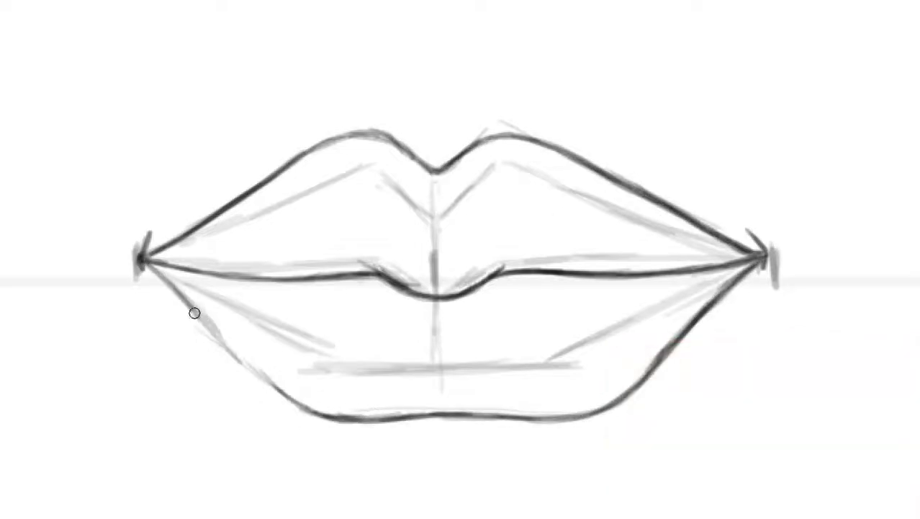
mouse_move(195, 313)
left_mouse_down()
mouse_move(334, 419)
mouse_move(620, 389)
left_mouse_up()
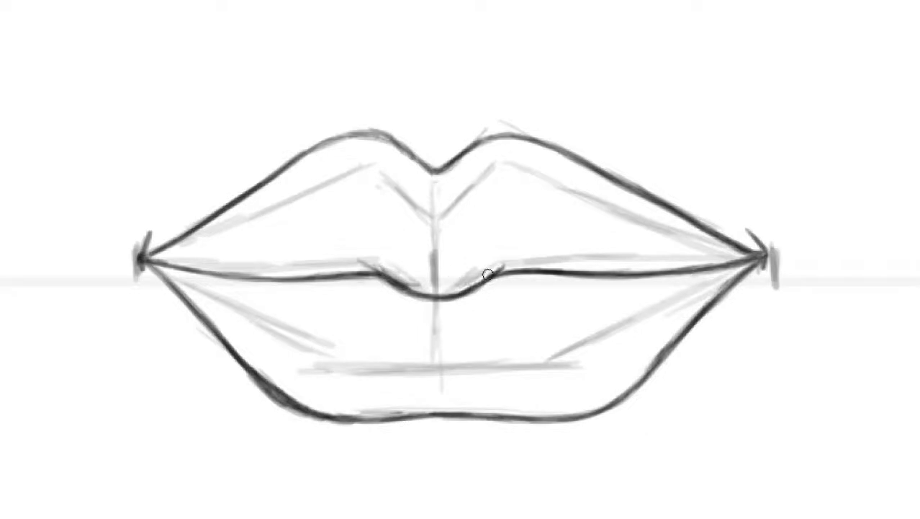
mouse_move(187, 237)
left_mouse_down()
mouse_move(287, 175)
mouse_move(302, 236)
mouse_move(534, 313)
mouse_move(443, 178)
left_mouse_up()
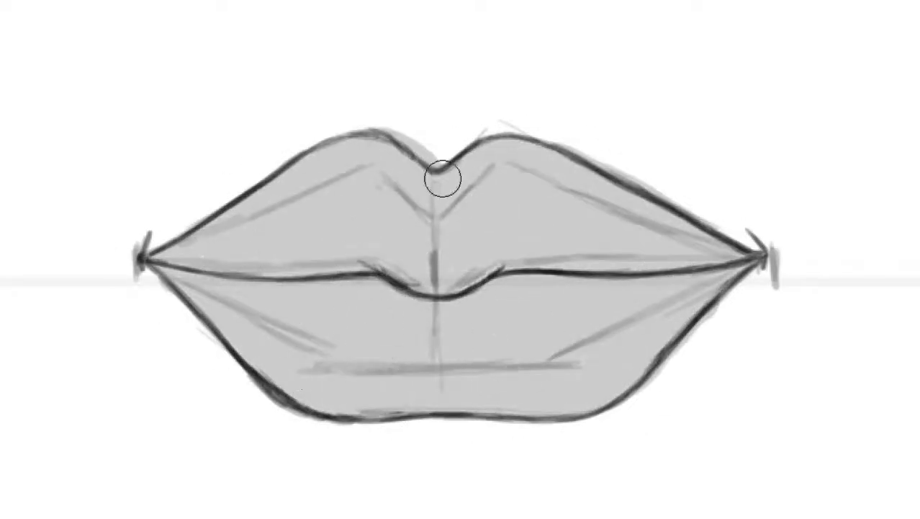
left_click_drag(562, 144, 657, 374)
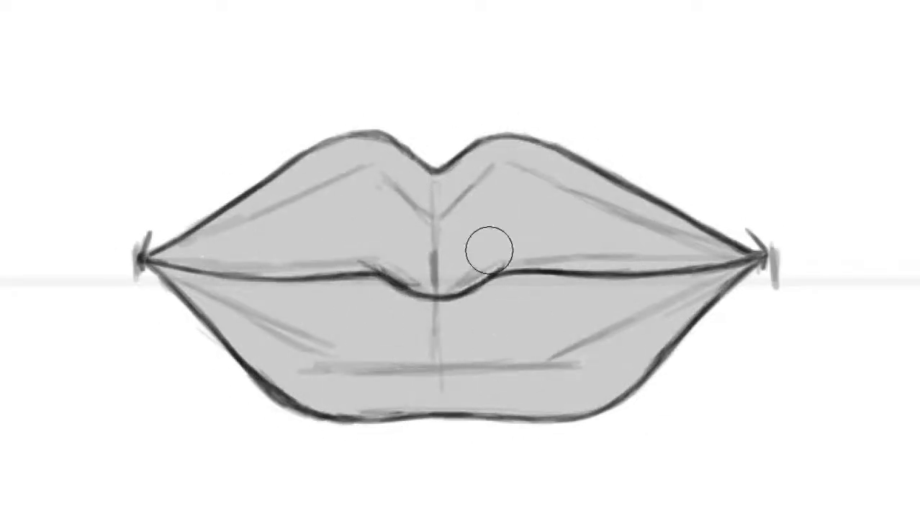
- Shade inside the lower lip, darken the lip line and add highlights on both lips
mouse_move(487, 267)
left_mouse_down()
mouse_move(749, 258)
mouse_move(423, 419)
mouse_move(158, 268)
left_mouse_up()
left_click_drag(753, 259, 547, 274)
left_click_drag(619, 268, 461, 275)
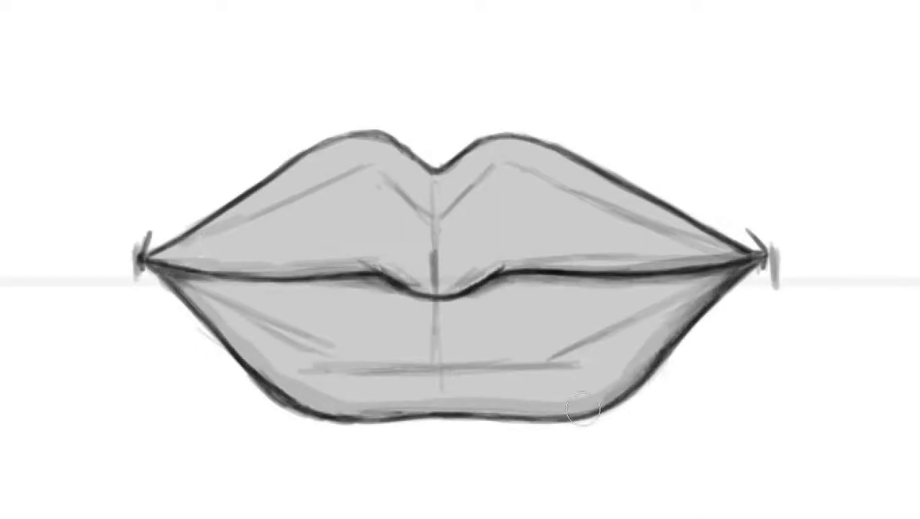
left_click_drag(641, 389, 310, 403)
left_click_drag(504, 151, 349, 206)
left_click_drag(317, 338, 287, 318)
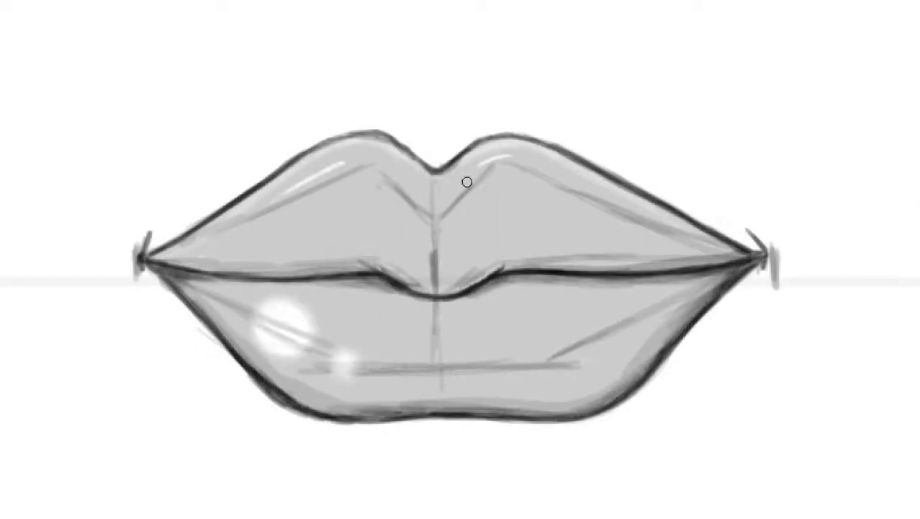
- On the copy below, ink the mouth line, under-lip shadow and lower-lip edges
scroll(456, 365, "down", 3)
left_click_drag(513, 371, 403, 379)
scroll(637, 402, "down", 2)
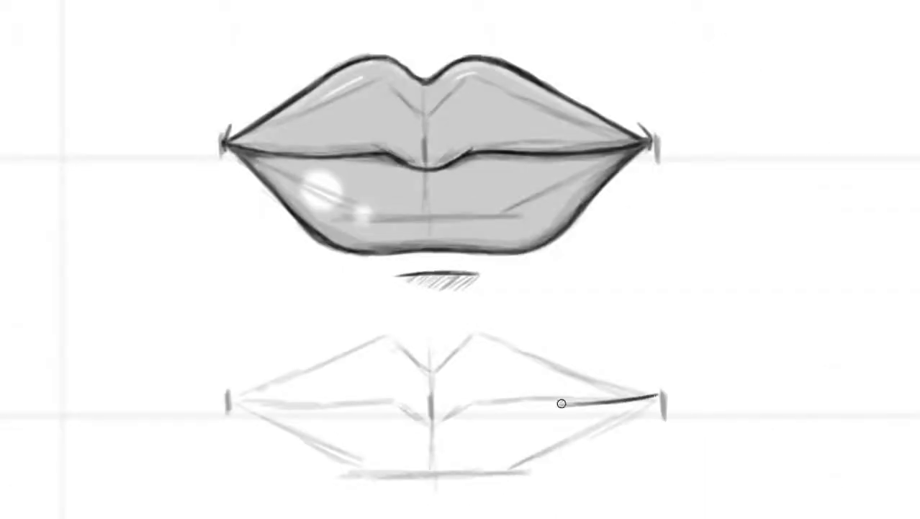
left_click_drag(232, 402, 348, 410)
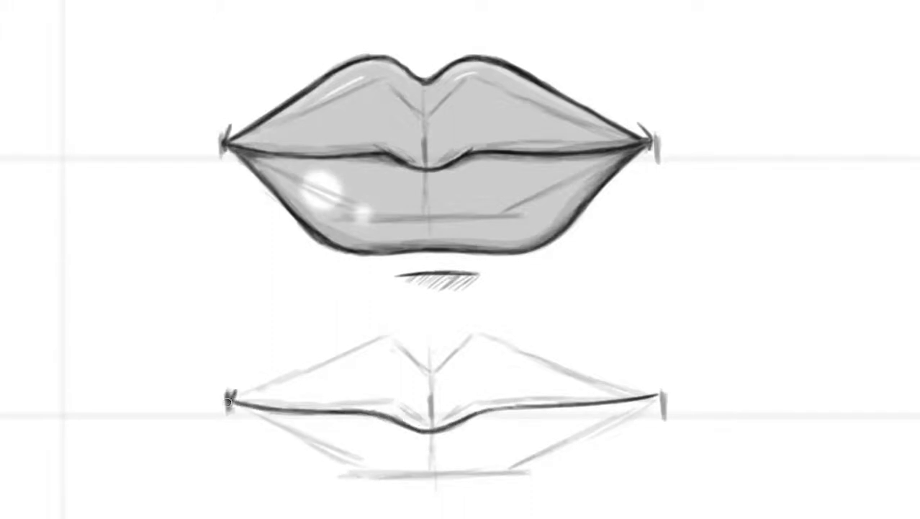
scroll(617, 395, "down", 3)
scroll(652, 360, "up", 3)
left_click_drag(576, 421, 390, 426)
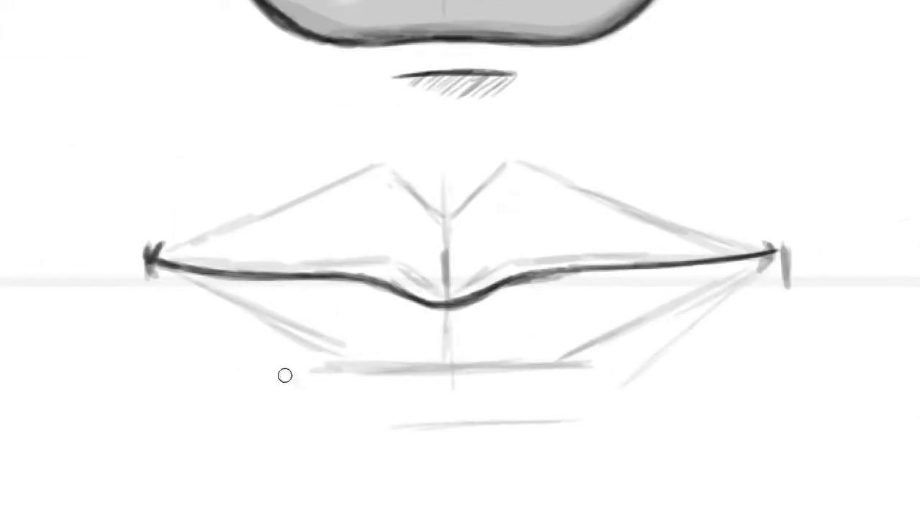
mouse_move(677, 335)
left_mouse_down()
mouse_move(587, 398)
mouse_move(349, 400)
mouse_move(308, 388)
mouse_move(296, 330)
left_mouse_up()
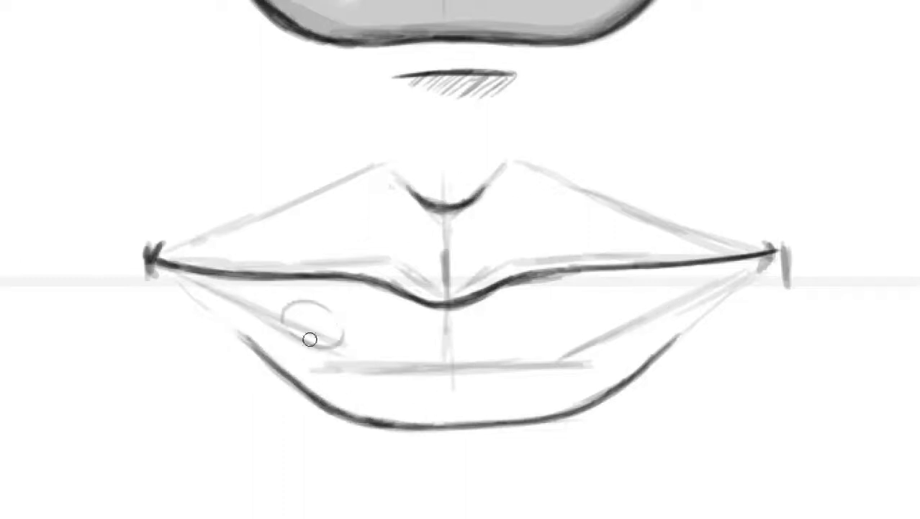
scroll(310, 339, "down", 3)
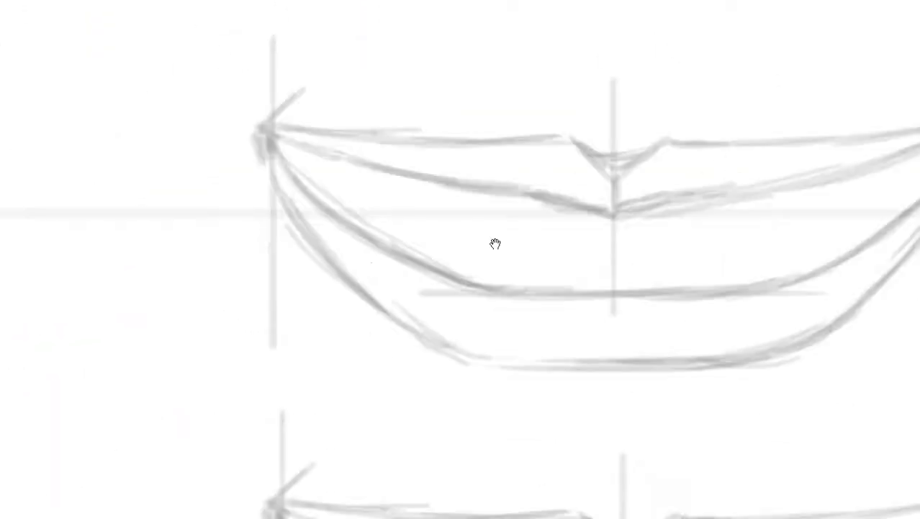
- Ink the grinning front mouth's upper-lip edges, top line and a dark centre accent
left_click_drag(846, 162, 539, 257)
left_click_drag(432, 243, 142, 170)
left_click_drag(849, 162, 142, 173)
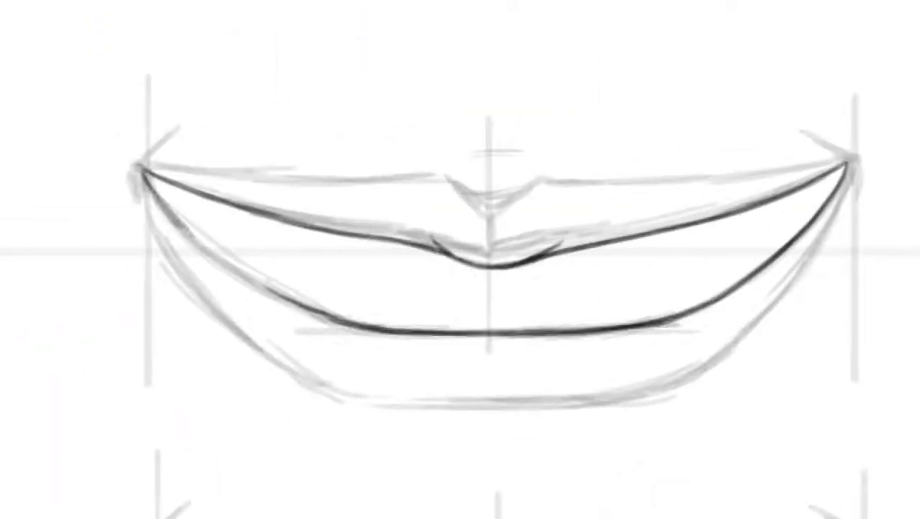
left_click_drag(432, 242, 503, 266)
left_click_drag(504, 174, 142, 171)
left_click_drag(475, 167, 842, 162)
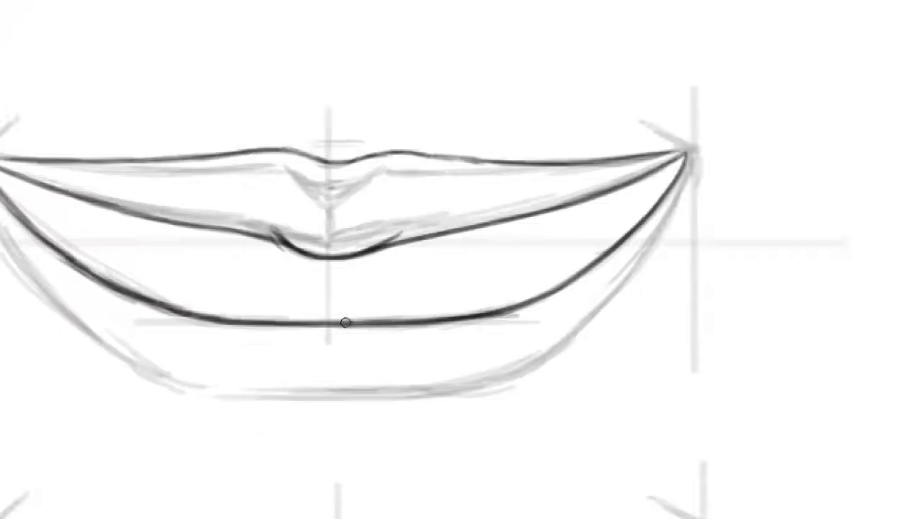
- Ink the lower lip's full outer contour and a faint line beneath it
left_click_drag(594, 416, 321, 424)
left_click_drag(785, 158, 520, 428)
left_click_drag(82, 162, 291, 424)
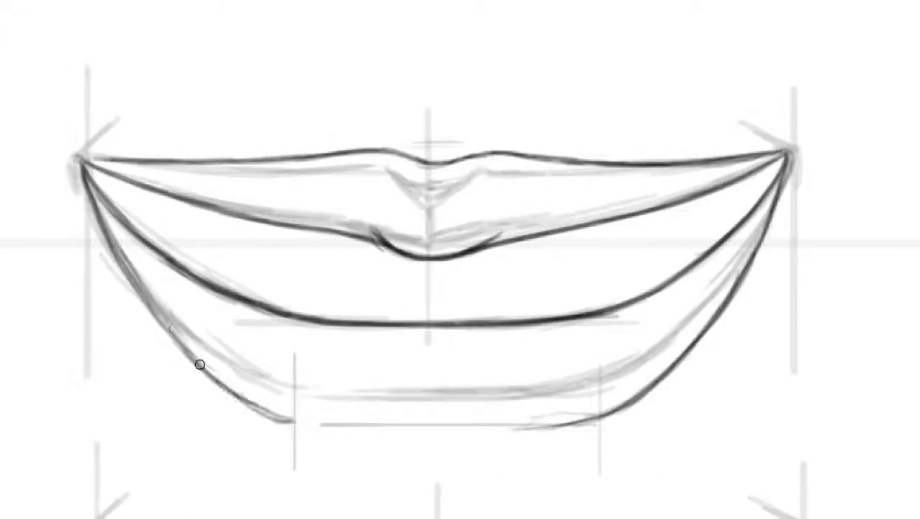
left_click_drag(200, 364, 288, 423)
left_click_drag(619, 411, 244, 425)
- Draw tooth divider lines across the mouth and shade the corner teeth
left_click_drag(436, 252, 438, 314)
left_click_drag(245, 213, 257, 292)
left_click_drag(115, 166, 127, 201)
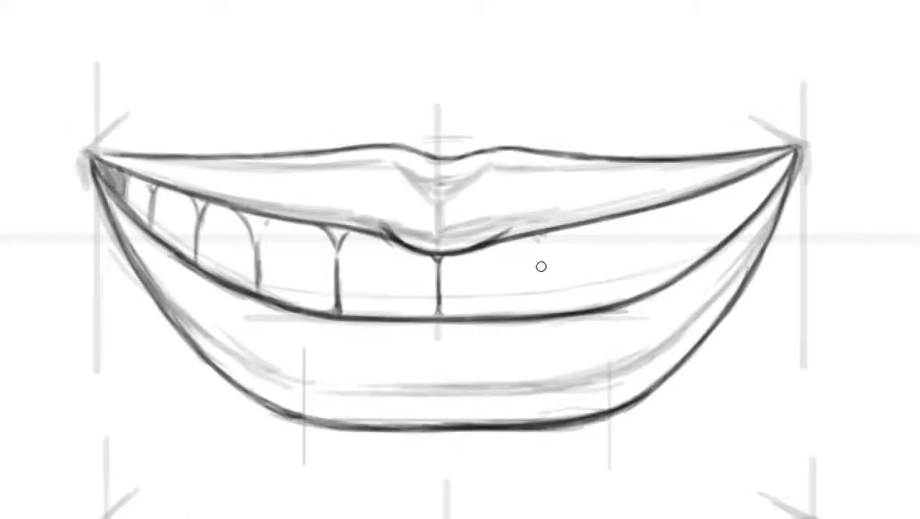
left_click_drag(616, 220, 617, 299)
left_click_drag(771, 159, 785, 191)
- Shade both lips grey, darkening the upper lip and painting highlights
mouse_move(648, 180)
left_mouse_down()
mouse_move(267, 195)
mouse_move(117, 158)
left_mouse_up()
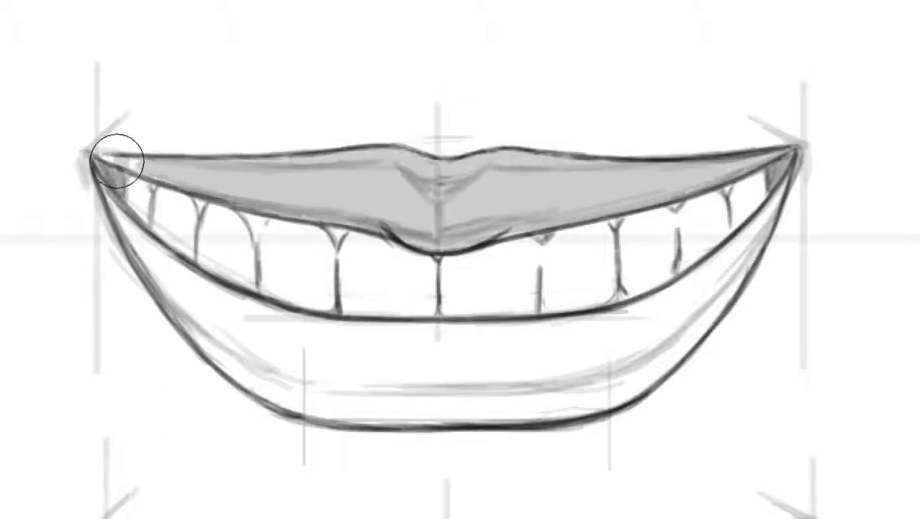
left_click_drag(720, 274, 289, 360)
mouse_move(216, 331)
left_mouse_down()
mouse_move(306, 370)
mouse_move(663, 302)
left_mouse_up()
left_click_drag(252, 338, 482, 159)
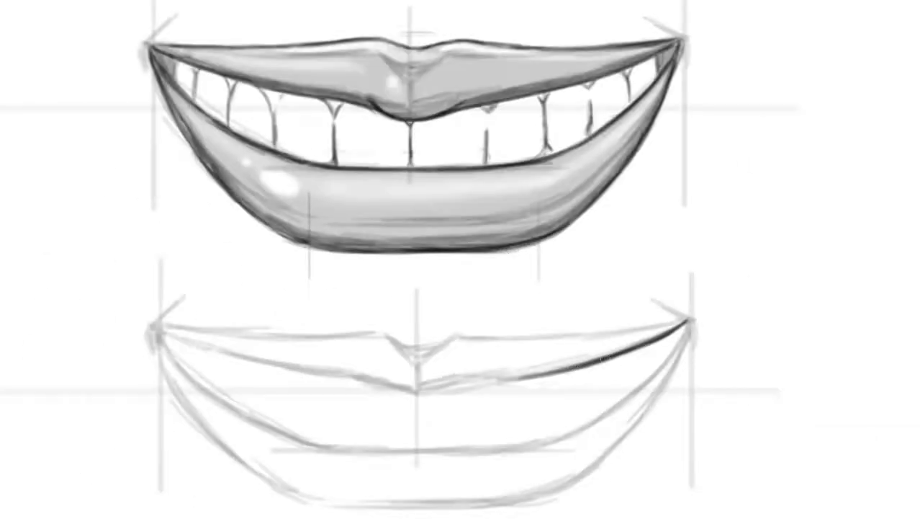
- Ink the sketch below's upper-lip line and lower-lip curve, and hide the BASE layer
mouse_move(688, 321)
left_mouse_down()
mouse_move(431, 395)
mouse_move(164, 330)
left_mouse_up()
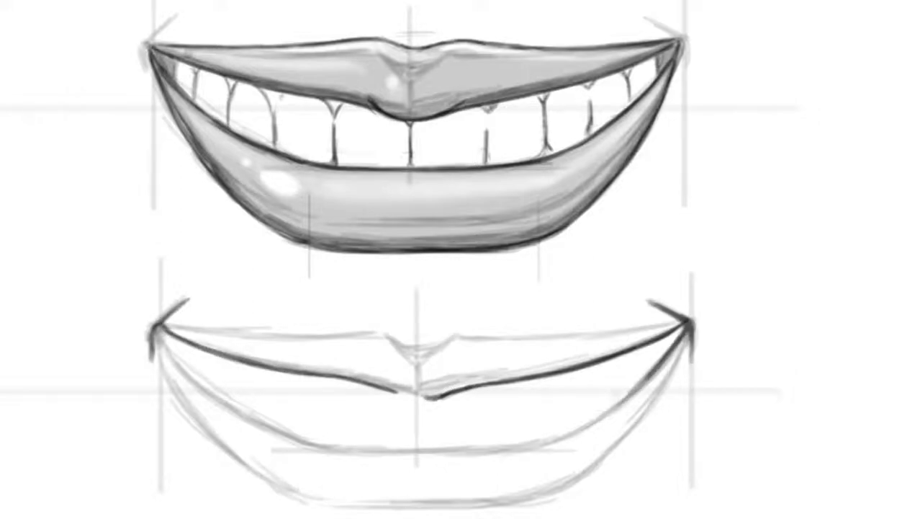
left_click_drag(671, 351, 371, 451)
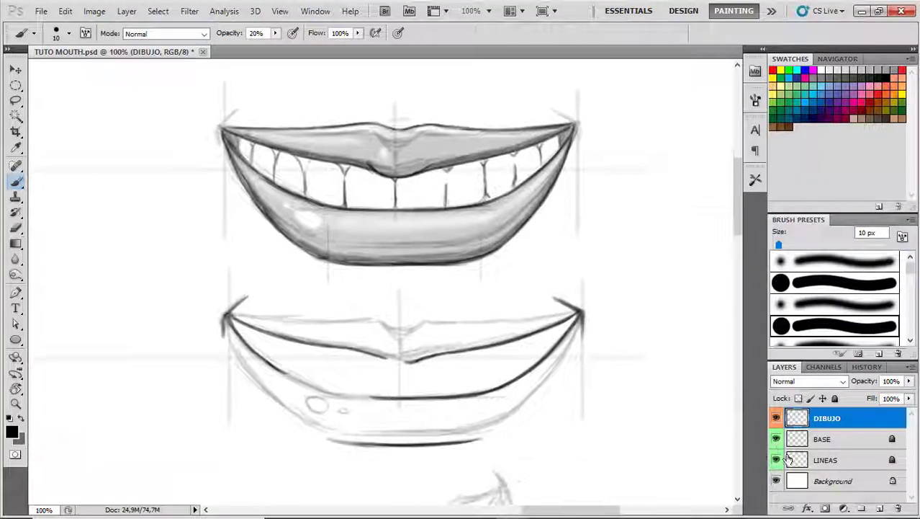
left_click(777, 439)
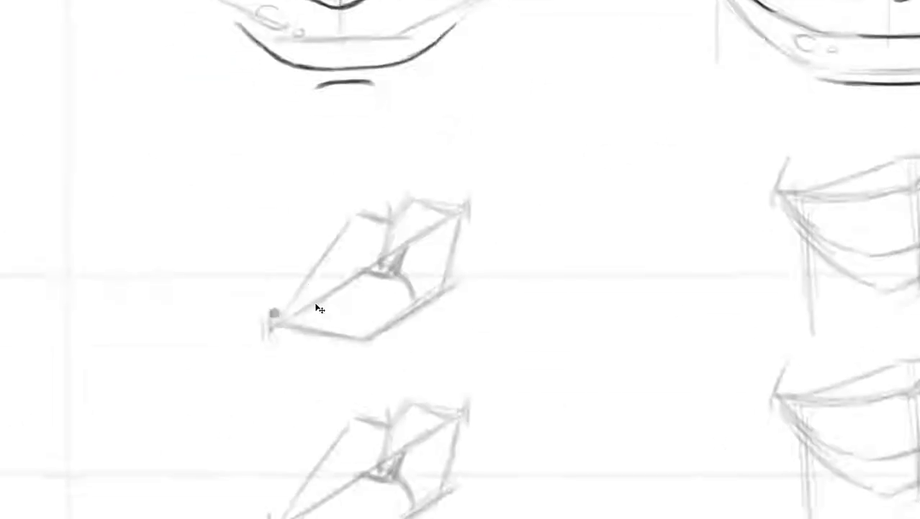
- Rough out the three-quarter mouth's box and lip curves, then ink the contours darker
left_click_drag(569, 346, 403, 461)
left_click_drag(308, 108, 441, 70)
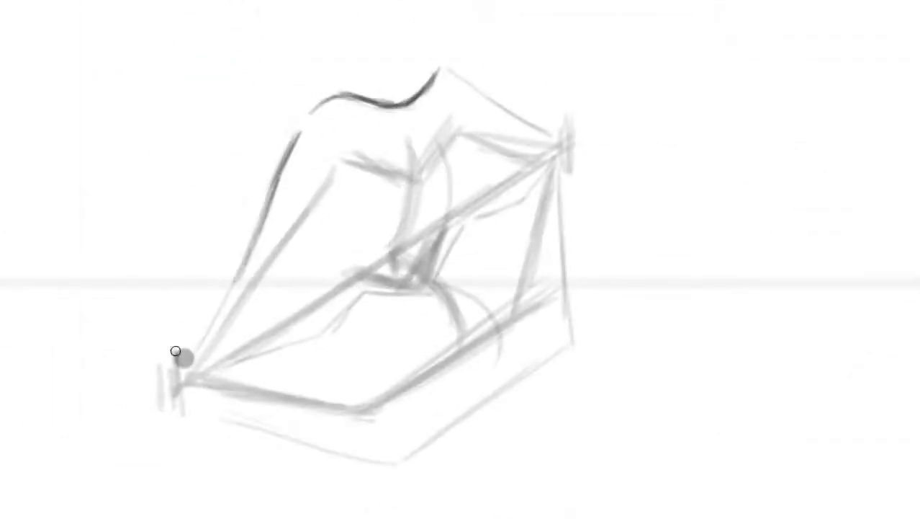
left_click_drag(299, 133, 173, 385)
mouse_move(439, 72)
left_mouse_down()
mouse_move(565, 142)
mouse_move(380, 288)
mouse_move(173, 379)
left_mouse_up()
left_click_drag(565, 151, 562, 349)
mouse_move(563, 216)
left_mouse_down()
mouse_move(559, 308)
mouse_move(257, 417)
mouse_move(176, 381)
left_mouse_up()
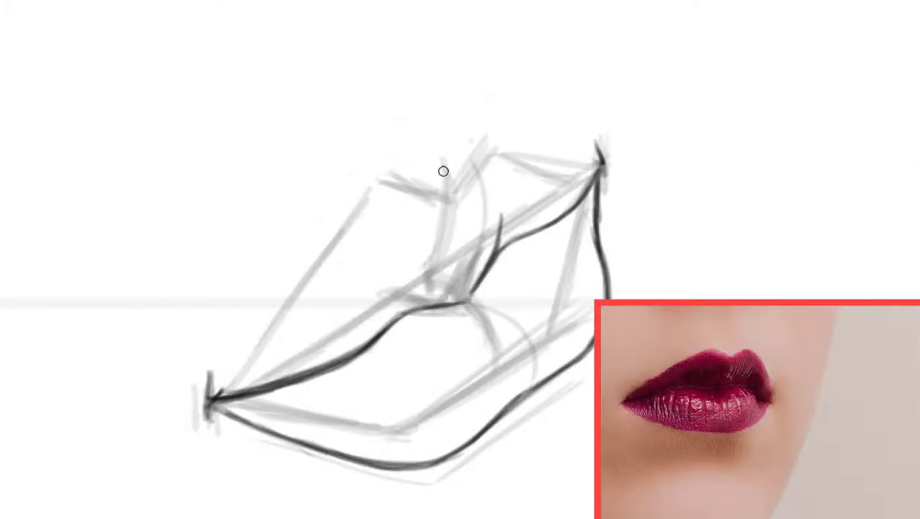
- Shade the upper and lower lips grey and paint white highlights
mouse_move(443, 170)
left_mouse_down()
mouse_move(339, 208)
mouse_move(421, 278)
mouse_move(468, 210)
mouse_move(401, 434)
mouse_move(226, 405)
mouse_move(467, 302)
mouse_move(547, 180)
left_mouse_up()
mouse_move(238, 382)
left_mouse_down()
mouse_move(493, 345)
mouse_move(591, 188)
mouse_move(404, 447)
mouse_move(402, 180)
left_mouse_up()
left_click_drag(389, 396, 523, 382)
scroll(523, 382, "down", 3)
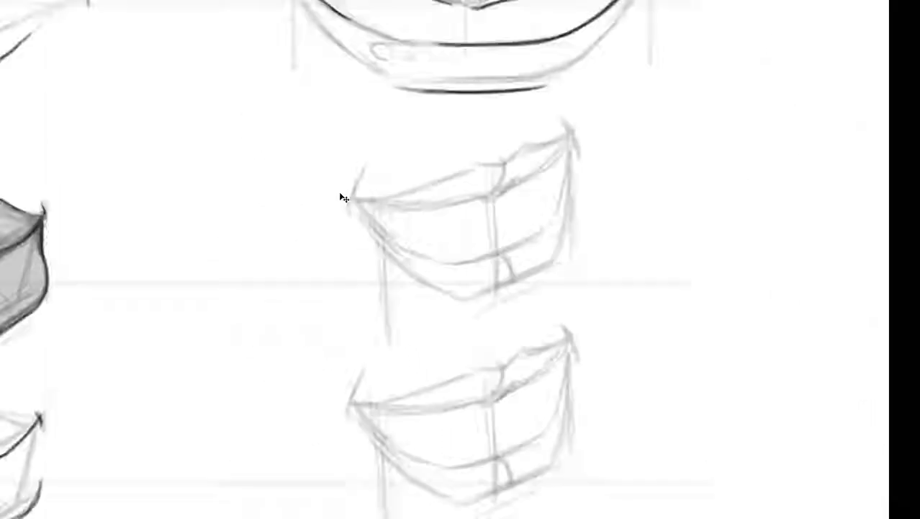
- Ink the smiling mouth's upper-lip outline and outer lower-lip contour
mouse_move(601, 110)
left_mouse_down()
mouse_move(440, 228)
mouse_move(182, 231)
left_mouse_up()
mouse_move(612, 108)
left_mouse_down()
mouse_move(607, 152)
mouse_move(423, 342)
mouse_move(183, 214)
left_mouse_up()
mouse_move(481, 112)
left_mouse_down()
mouse_move(585, 382)
mouse_move(479, 117)
mouse_move(313, 171)
mouse_move(185, 227)
left_mouse_up()
mouse_move(497, 108)
left_mouse_down()
mouse_move(613, 130)
mouse_move(603, 350)
mouse_move(324, 429)
left_mouse_up()
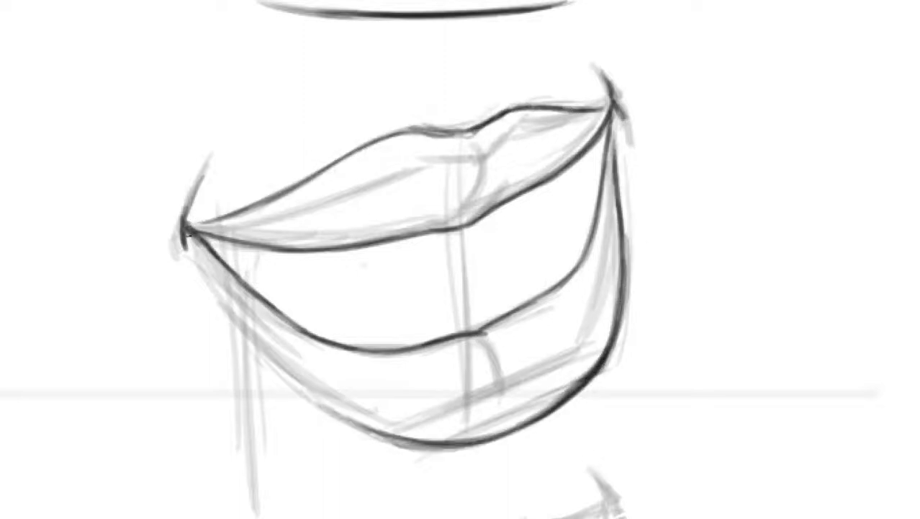
mouse_move(186, 236)
left_mouse_down()
mouse_move(317, 425)
mouse_move(548, 428)
left_mouse_up()
- Draw and darken the upper teeth inside the mouth and shade the upper lip grey
left_click_drag(435, 482, 576, 421)
left_click_drag(628, 119, 619, 170)
left_click_drag(608, 220, 389, 317)
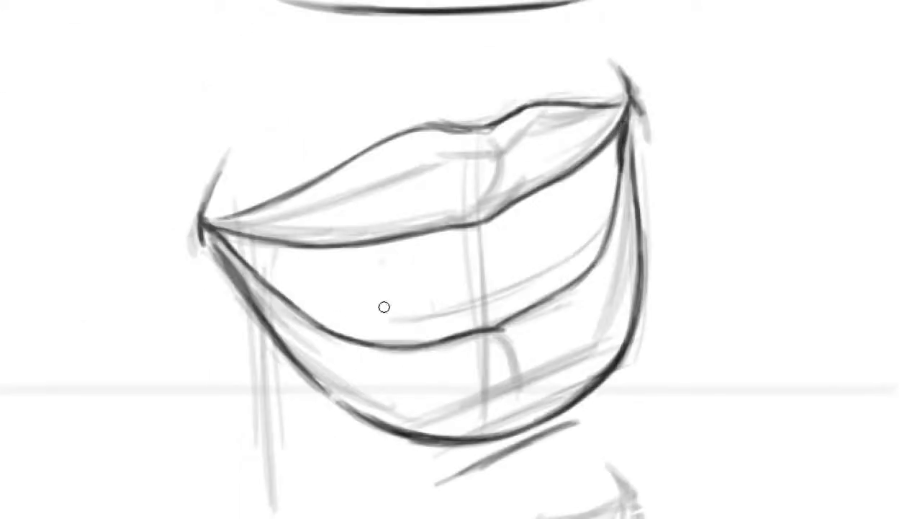
mouse_move(558, 231)
left_mouse_down()
mouse_move(432, 314)
mouse_move(424, 298)
mouse_move(287, 263)
mouse_move(504, 322)
mouse_move(324, 339)
left_mouse_up()
left_click_drag(404, 238, 417, 248)
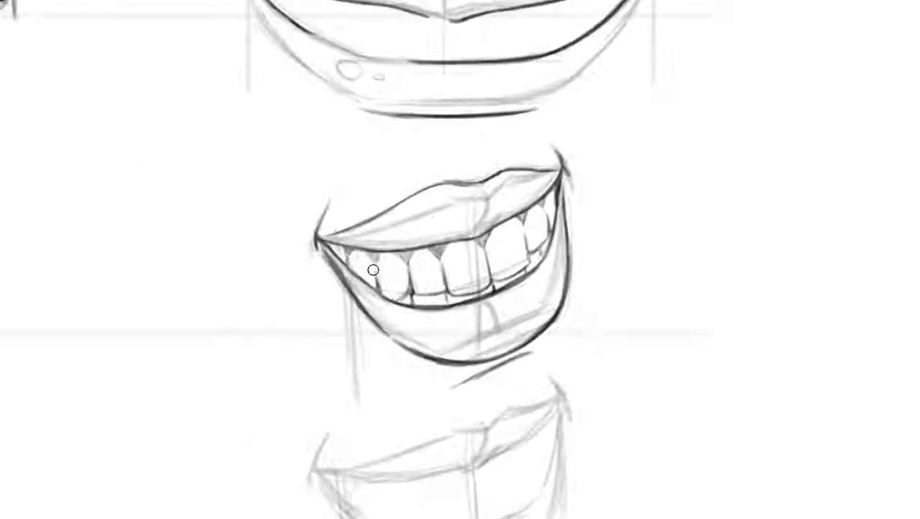
mouse_move(504, 144)
left_mouse_down()
mouse_move(333, 220)
mouse_move(268, 284)
mouse_move(452, 216)
mouse_move(371, 386)
mouse_move(309, 205)
mouse_move(308, 323)
left_mouse_up()
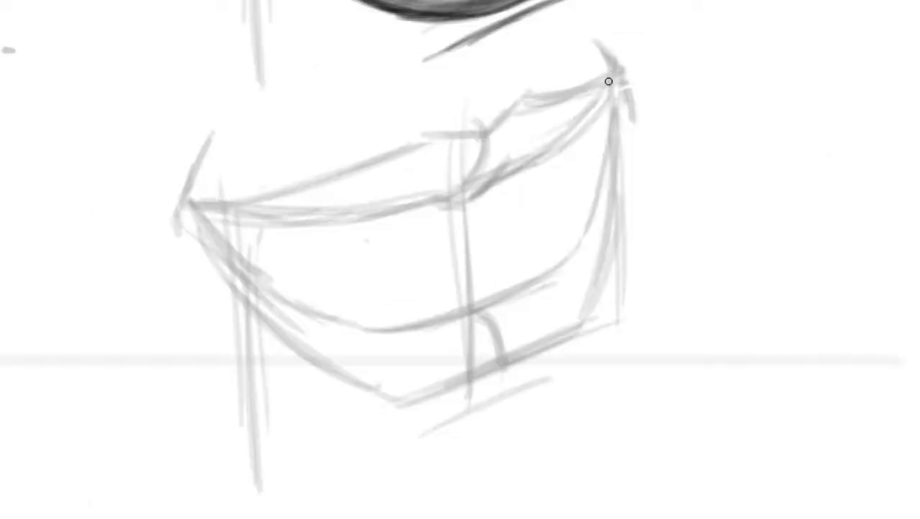
- Ink the sketch below's upper lip, lower-lip curve and chin contour
mouse_move(608, 82)
left_mouse_down()
mouse_move(491, 185)
mouse_move(270, 218)
mouse_move(169, 215)
left_mouse_up()
left_click_drag(580, 75, 308, 150)
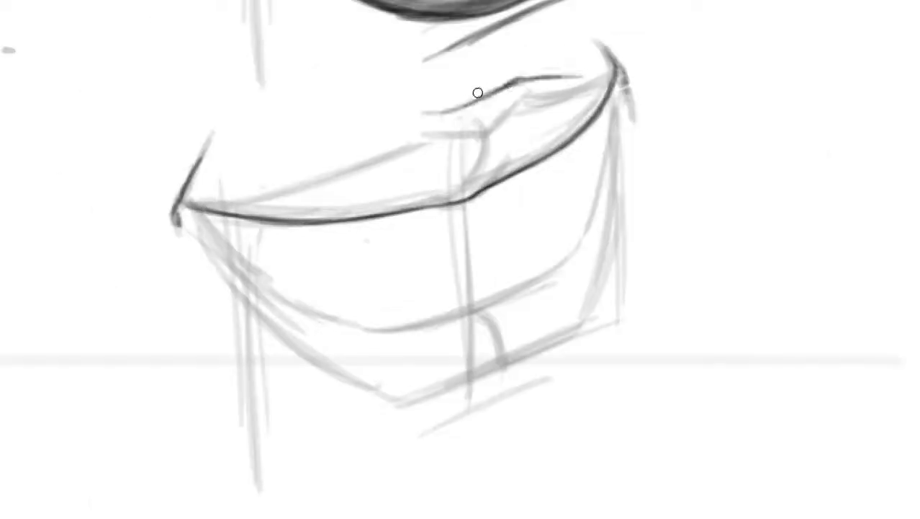
left_click_drag(613, 78, 389, 329)
mouse_move(475, 299)
left_mouse_down()
mouse_move(214, 237)
mouse_move(403, 328)
left_mouse_up()
mouse_move(621, 188)
left_mouse_down()
mouse_move(448, 407)
mouse_move(338, 397)
left_mouse_up()
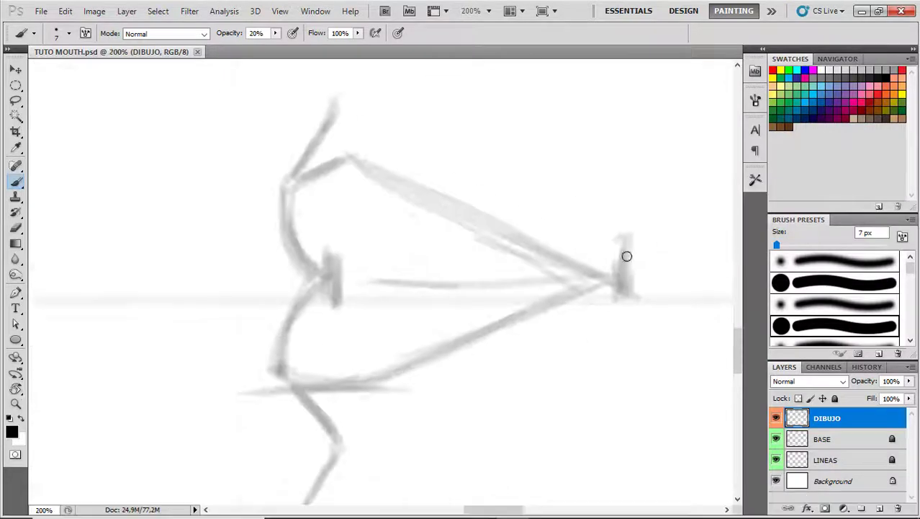
- Ink the profile mouth's upper and lower lip contours out to the corner
mouse_move(335, 103)
left_mouse_down()
mouse_move(281, 174)
mouse_move(320, 282)
left_mouse_up()
key("ctrl+z")
left_click_drag(249, 147, 263, 198)
mouse_move(351, 108)
left_mouse_down()
mouse_move(273, 263)
mouse_move(338, 333)
left_mouse_up()
mouse_move(305, 251)
left_mouse_down()
mouse_move(247, 338)
mouse_move(308, 415)
left_mouse_up()
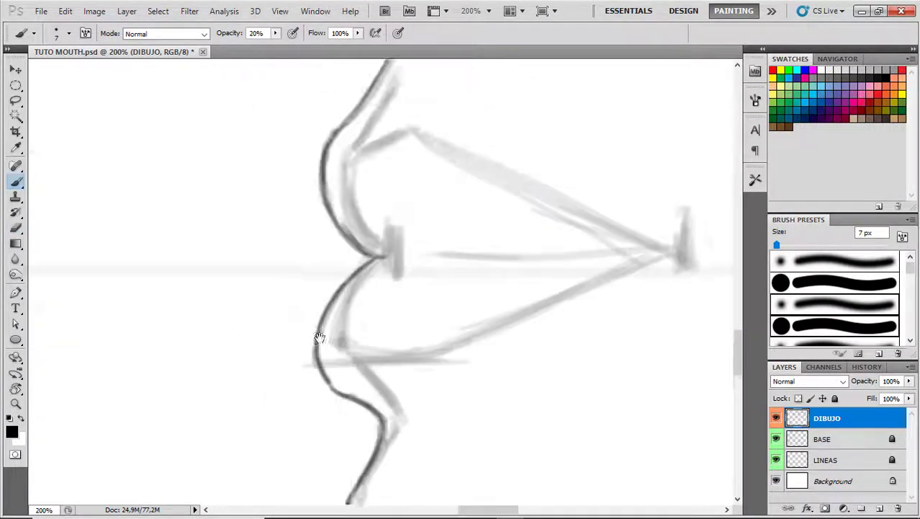
mouse_move(473, 297)
left_mouse_down()
mouse_move(363, 286)
mouse_move(493, 298)
mouse_move(652, 278)
left_mouse_up()
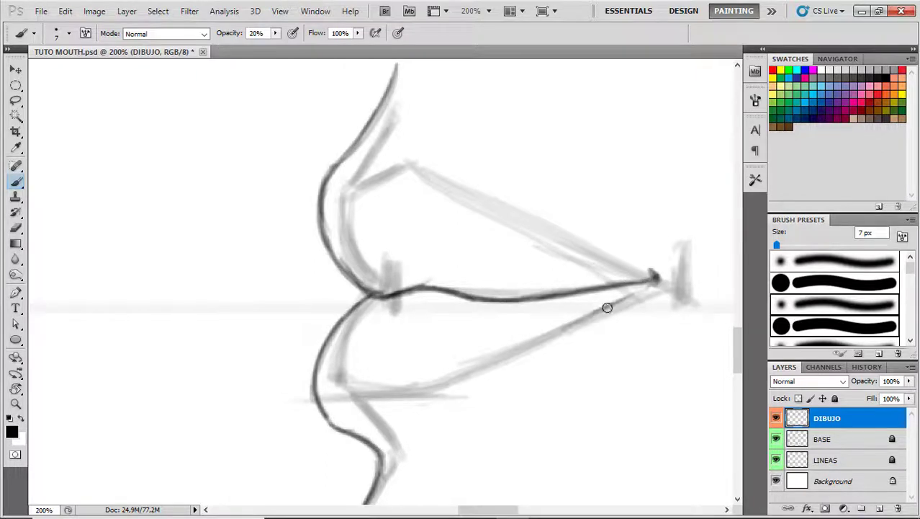
mouse_move(607, 308)
left_mouse_down()
mouse_move(413, 409)
mouse_move(581, 292)
mouse_move(349, 174)
mouse_move(631, 239)
left_mouse_up()
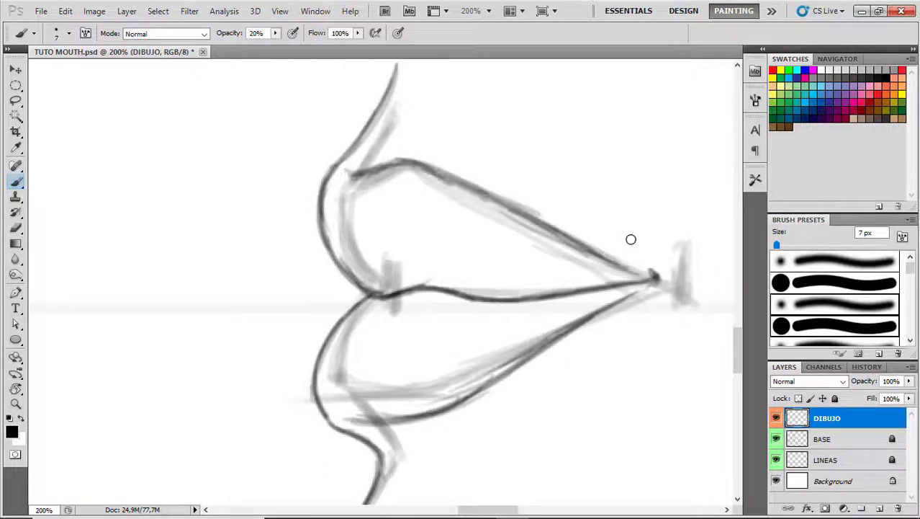
- Shade both profile lips soft grey at 10% opacity and erase highlights into them
key("1")
key("bracketright")
mouse_move(439, 322)
left_mouse_down()
mouse_move(407, 313)
mouse_move(430, 220)
mouse_move(612, 284)
mouse_move(383, 304)
mouse_move(333, 178)
mouse_move(432, 323)
left_mouse_up()
key("bracketleft")
key("e")
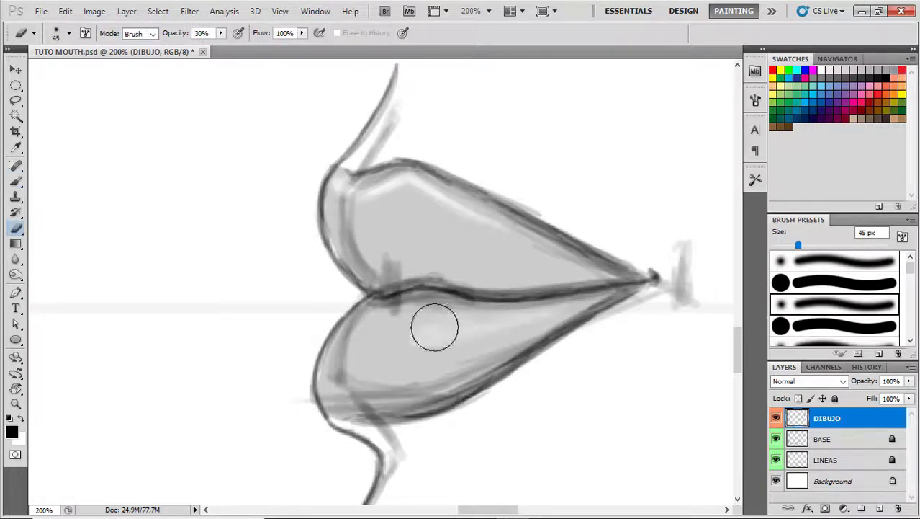
key("ctrl+minus")
key("b")
left_click_drag(530, 317, 444, 288)
- Ink the lower lip line and a chin stroke on the profile sketch below with a 15 px brush, then 10 px
key("e")
key("b")
key("ctrl+minus")
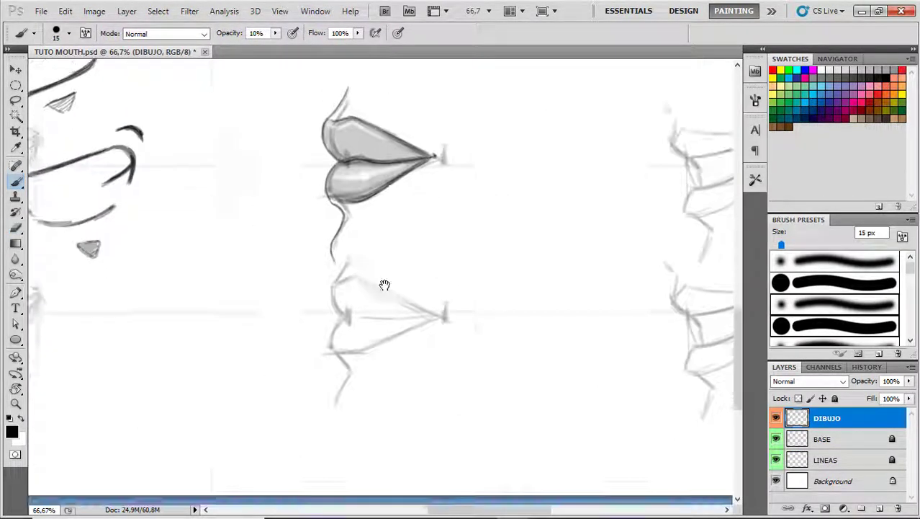
key("ctrl+plus")
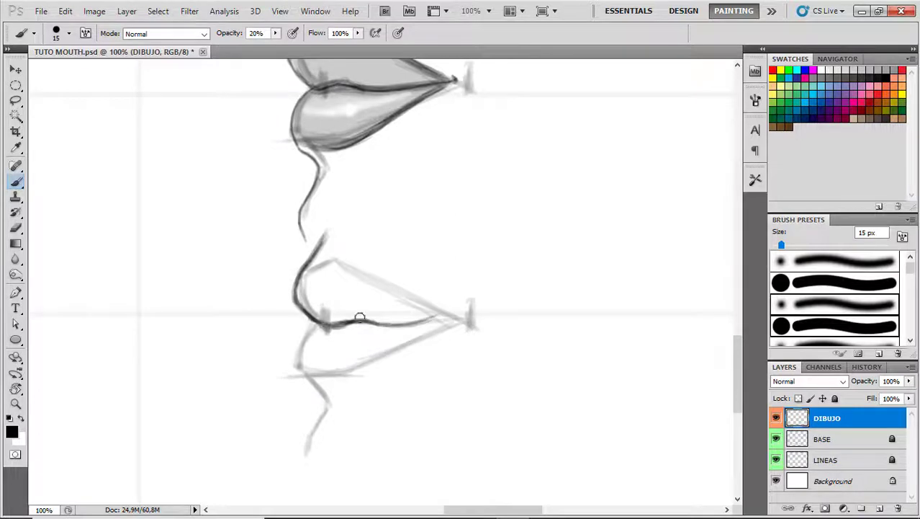
left_click_drag(360, 318, 436, 314)
key("bracketleft")
left_click_drag(328, 328, 303, 359)
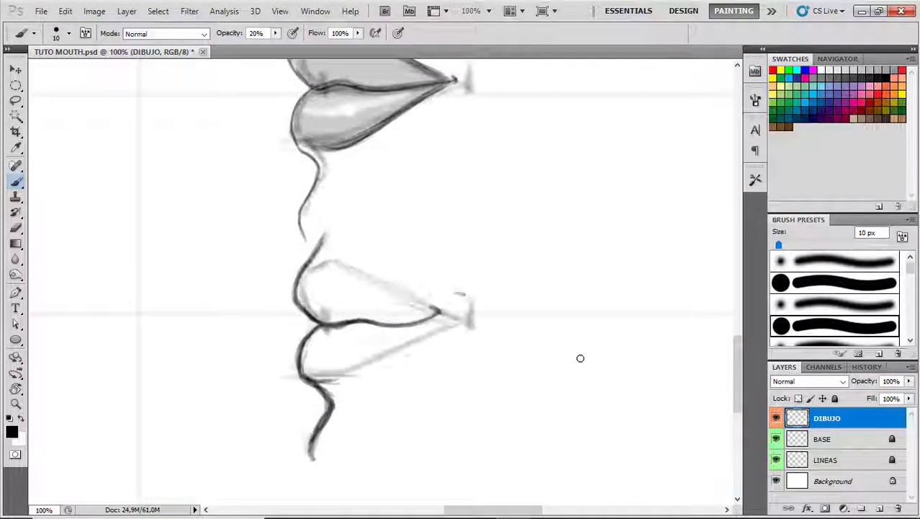
key("ctrl+minus")
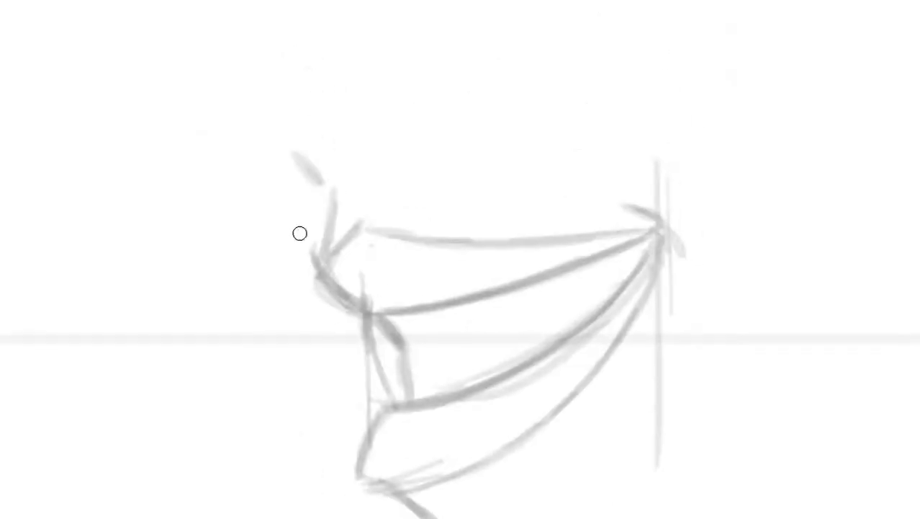
- Ink the parted profile's upper-lip hook and lower S-curve
left_click_drag(300, 233, 316, 198)
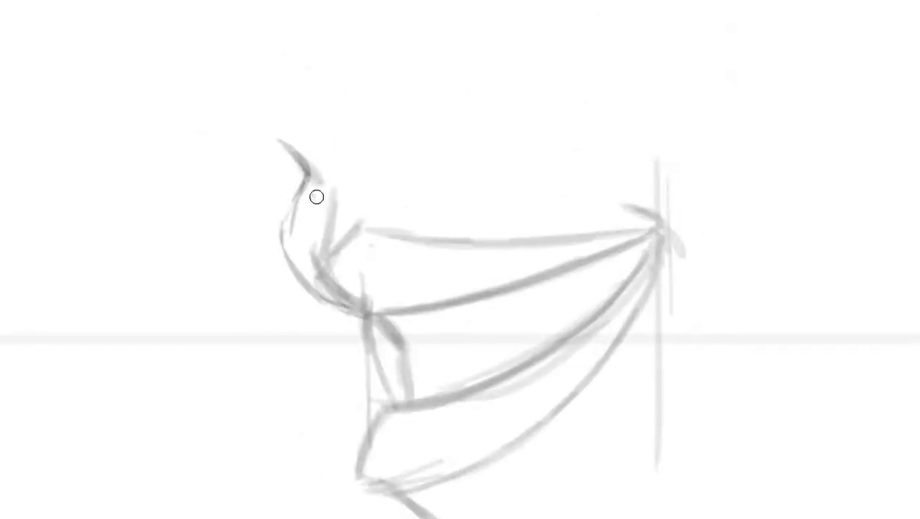
left_click_drag(354, 402, 376, 490)
left_click_drag(612, 102, 356, 193)
mouse_move(603, 135)
left_mouse_down()
mouse_move(374, 274)
mouse_move(533, 278)
left_mouse_up()
left_click_drag(382, 415, 372, 487)
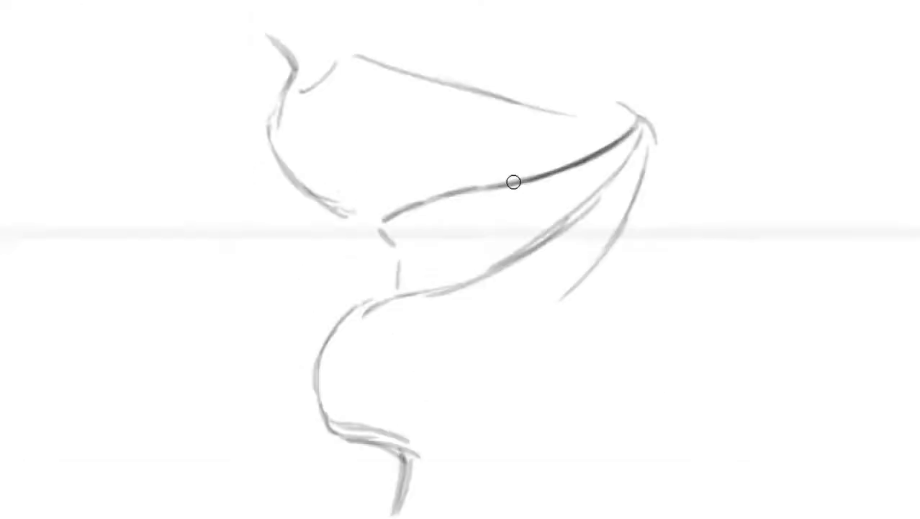
left_click_drag(513, 182, 382, 217)
- Ink the upper lip's top line and left curve, ending with a wavy lower edge
mouse_move(288, 90)
left_mouse_down()
mouse_move(337, 53)
mouse_move(376, 236)
left_mouse_up()
left_click_drag(376, 229, 403, 286)
left_click_drag(338, 54, 621, 121)
mouse_move(616, 104)
left_mouse_down()
mouse_move(661, 150)
mouse_move(392, 296)
left_mouse_up()
key("ctrl+z")
left_click_drag(436, 202, 353, 216)
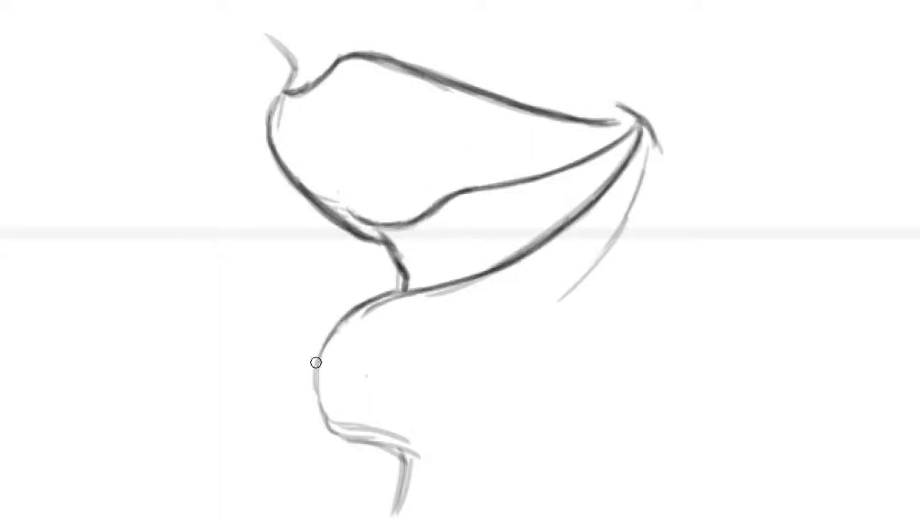
- Shade both lips grey, then ink the lower profile sketch's lower-lip edges
scroll(315, 362, "down", 2)
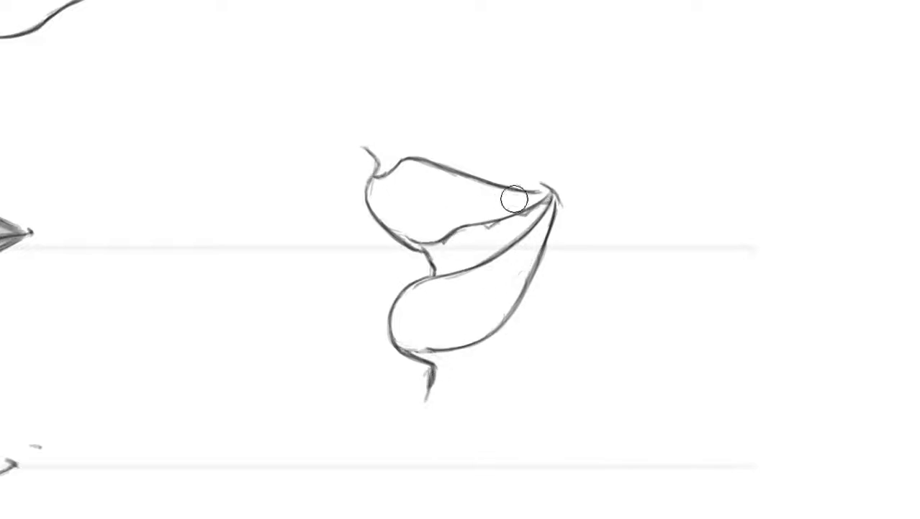
mouse_move(514, 200)
left_mouse_down()
mouse_move(376, 180)
mouse_move(506, 257)
mouse_move(400, 306)
mouse_move(515, 267)
mouse_move(515, 286)
mouse_move(491, 312)
mouse_move(546, 286)
mouse_move(495, 331)
mouse_move(494, 269)
mouse_move(467, 182)
left_mouse_up()
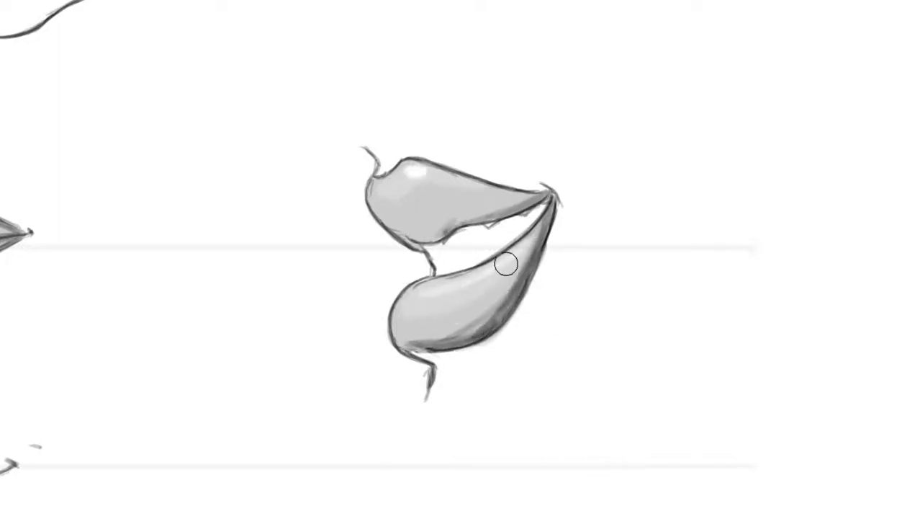
scroll(540, 342, "down", 5)
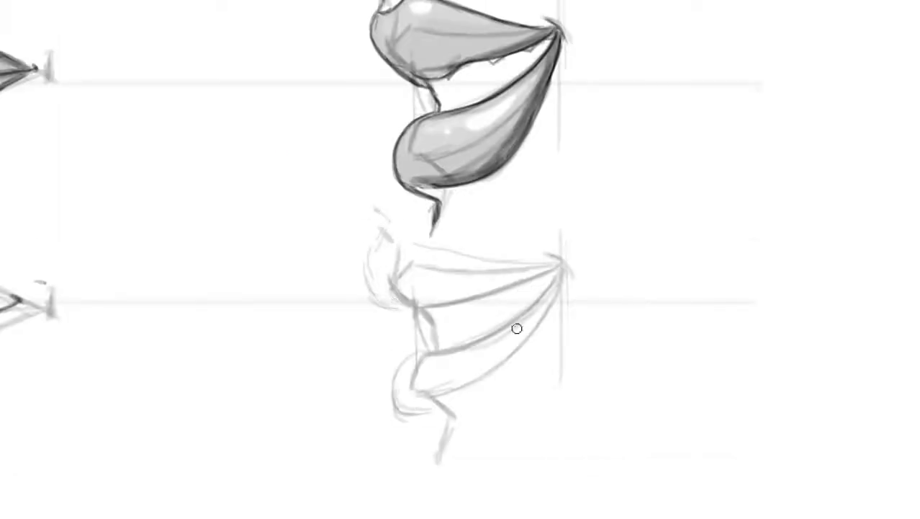
left_click_drag(560, 275, 520, 378)
left_click_drag(504, 394, 404, 412)
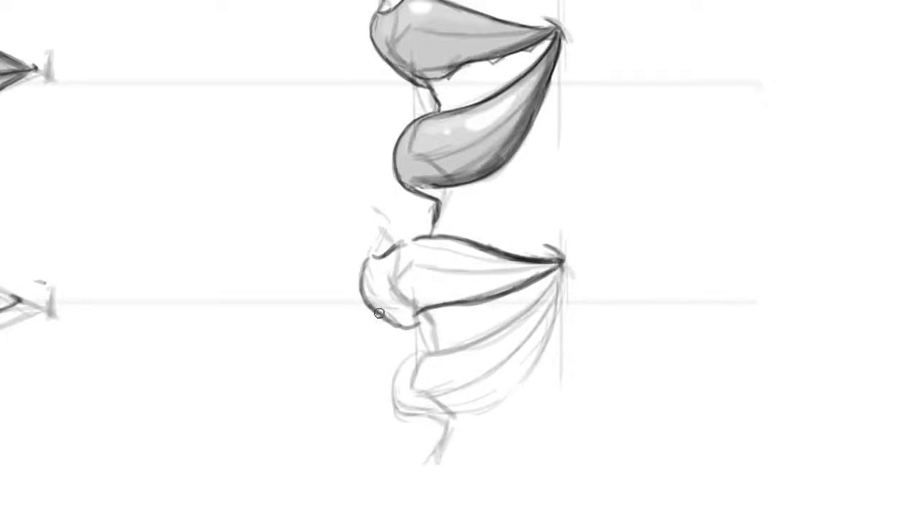
left_click_drag(560, 268, 427, 348)
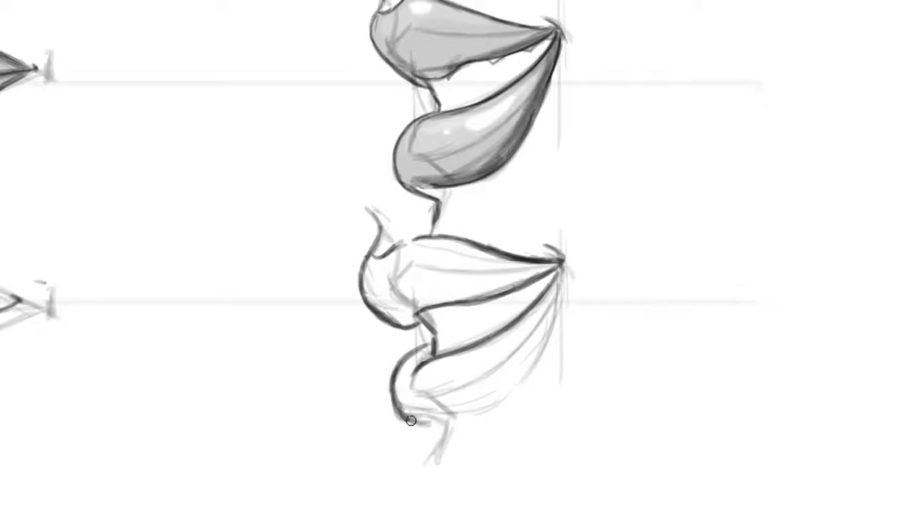
- Add short pencil strokes to a profile mouth and beside the shaded lips
scroll(515, 316, "down", 5)
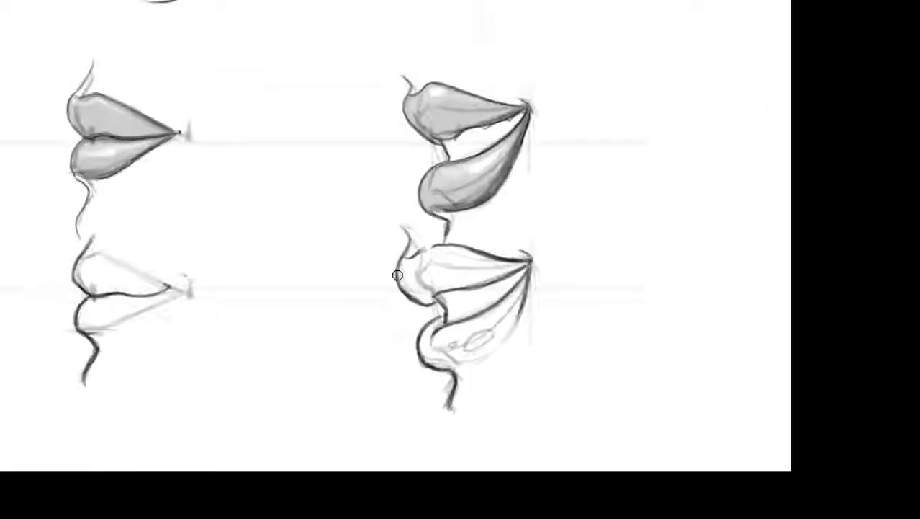
left_click_drag(432, 217, 321, 171)
scroll(321, 170, "up", 5)
left_click_drag(332, 243, 331, 263)
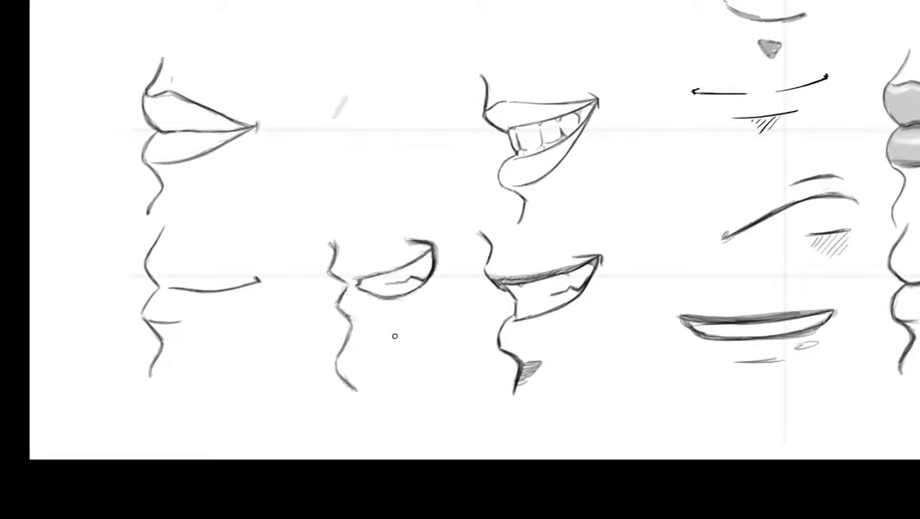
scroll(386, 253, "down", 5)
scroll(386, 253, "up", 5)
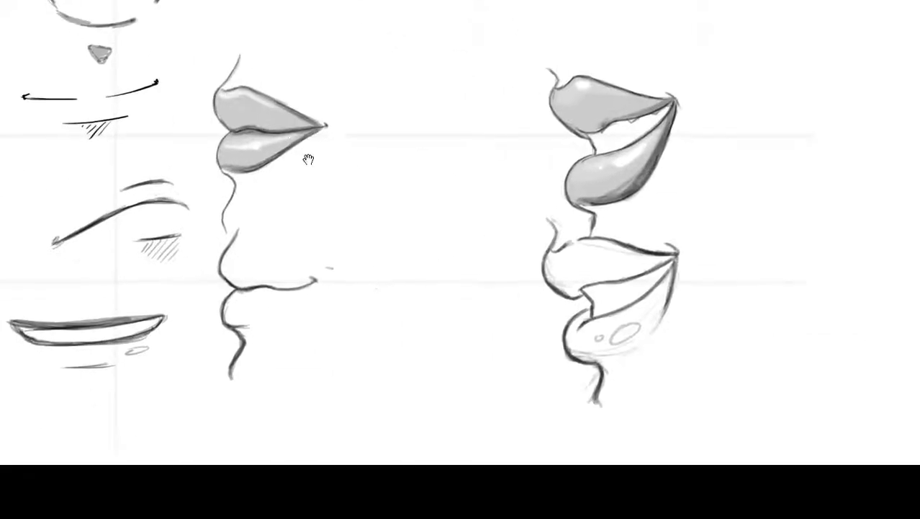
left_click_drag(393, 234, 373, 270)
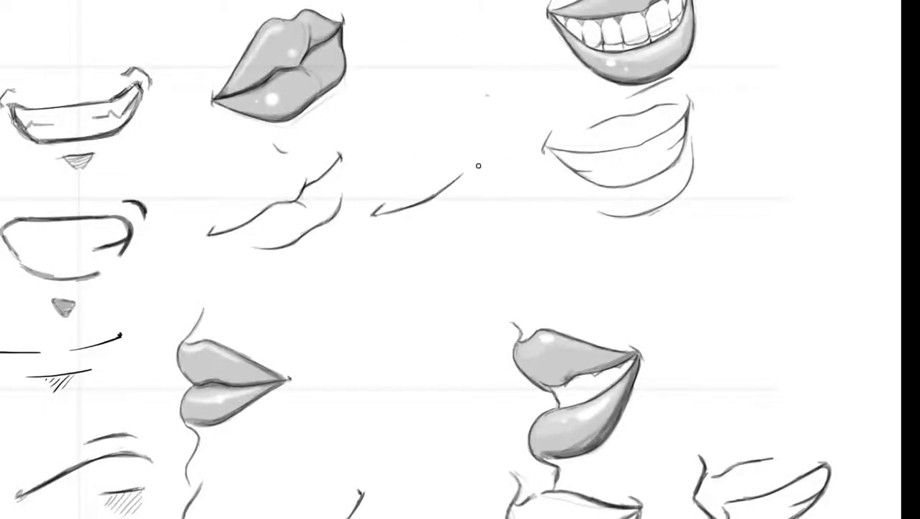
- Redraw the grin stroke more lightly and add a short stroke to the open smile
key("ctrl+z")
left_click_drag(484, 152, 403, 216)
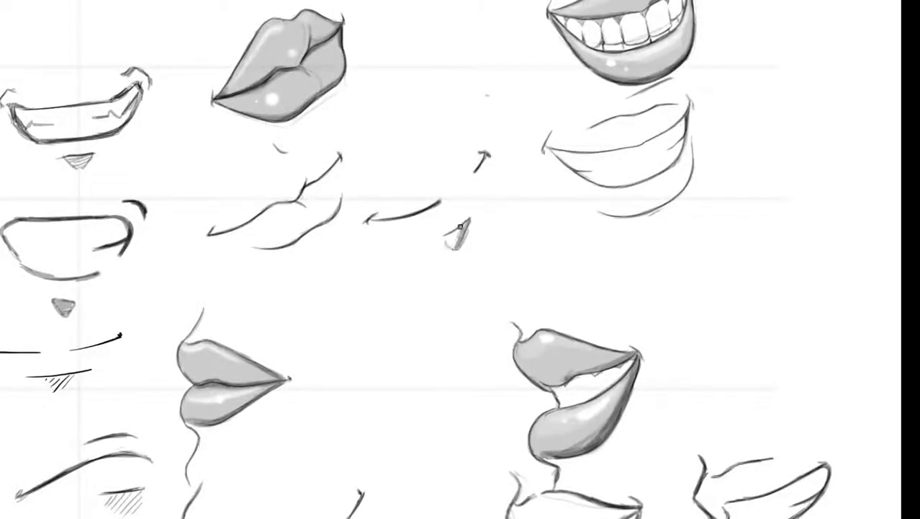
left_click_drag(459, 226, 261, 255)
left_click_drag(646, 113, 575, 147)
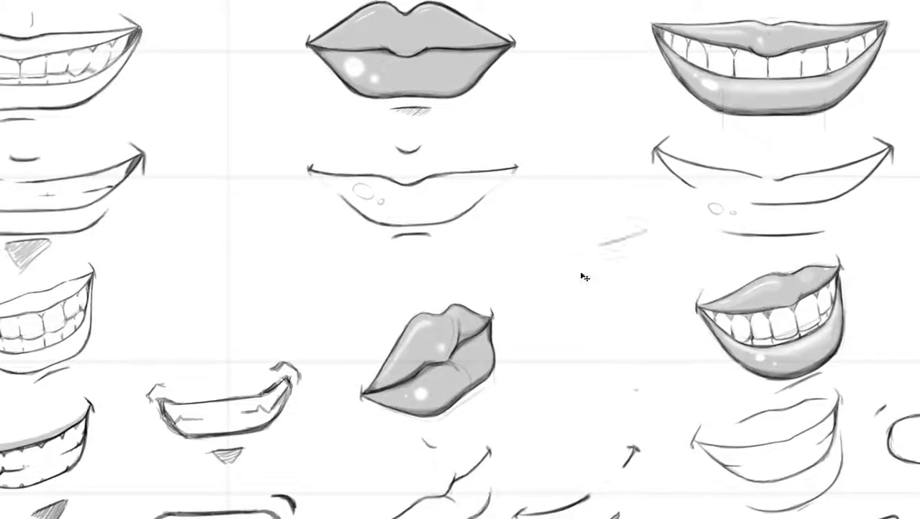
- Discard a shaded lower lip, then add thin curves and a hatched chin shadow
mouse_move(634, 234)
left_mouse_down()
mouse_move(547, 240)
mouse_move(599, 227)
left_mouse_up()
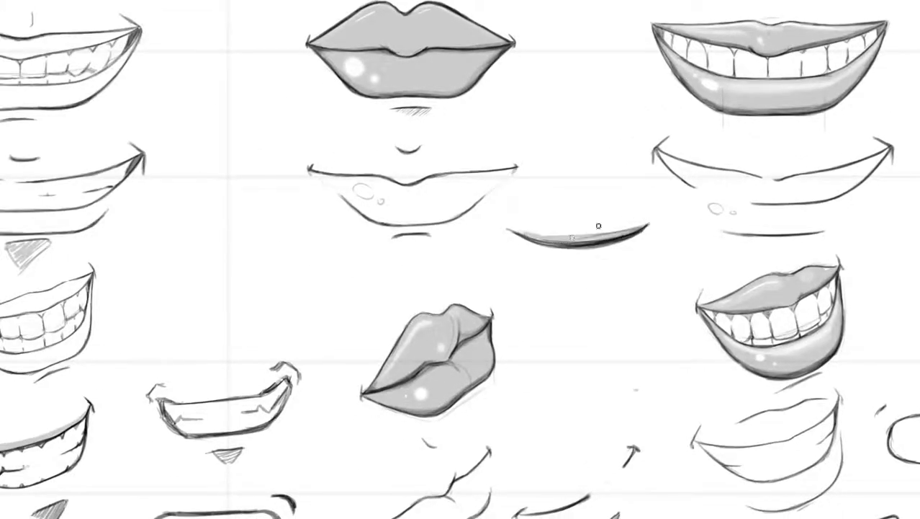
key("ctrl+z")
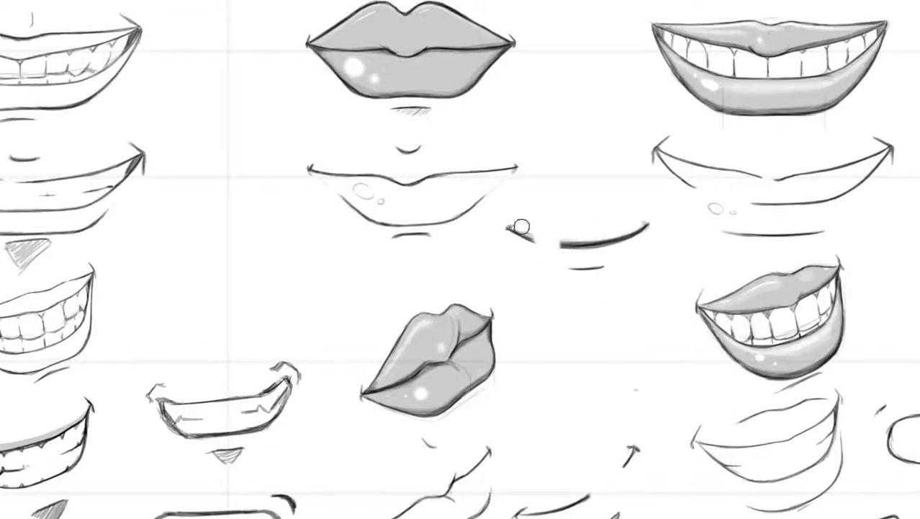
key("ctrl+z")
key("ctrl+z")
key("ctrl+z")
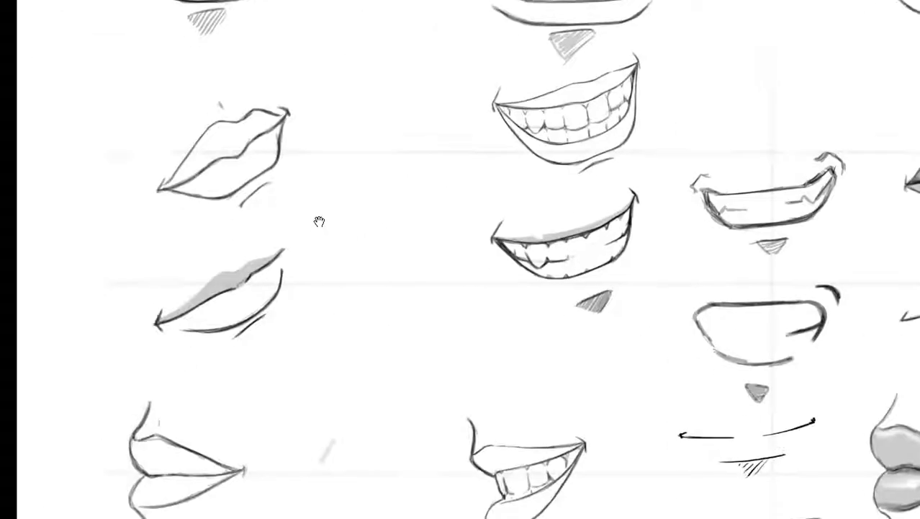
left_click_drag(314, 326, 390, 295)
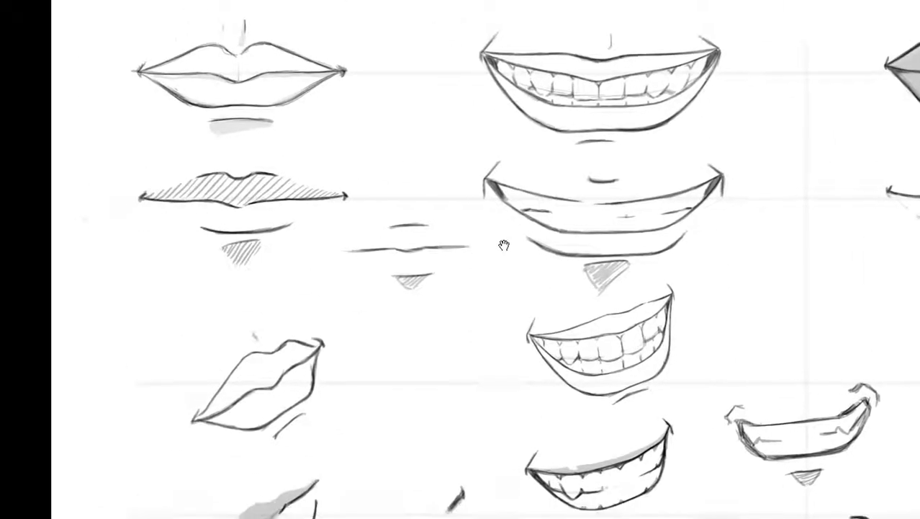
left_click_drag(257, 276, 137, 291)
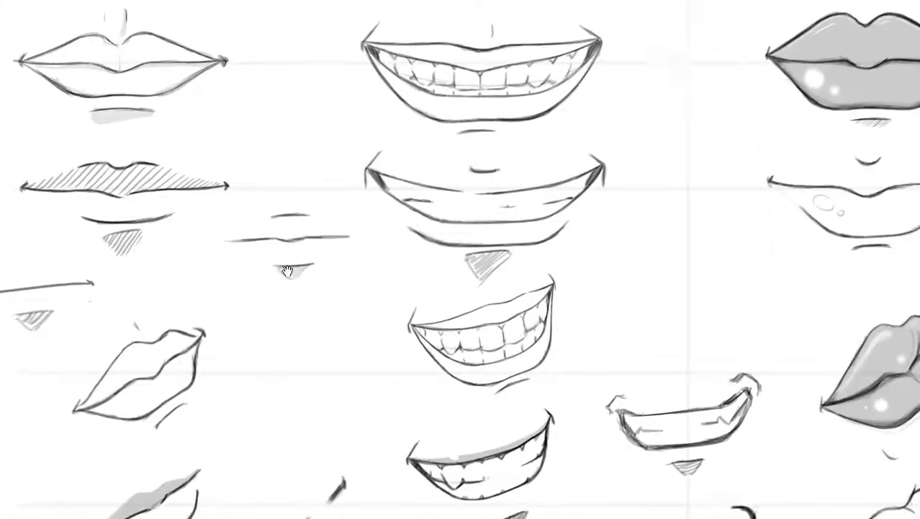
left_click_drag(686, 226, 634, 239)
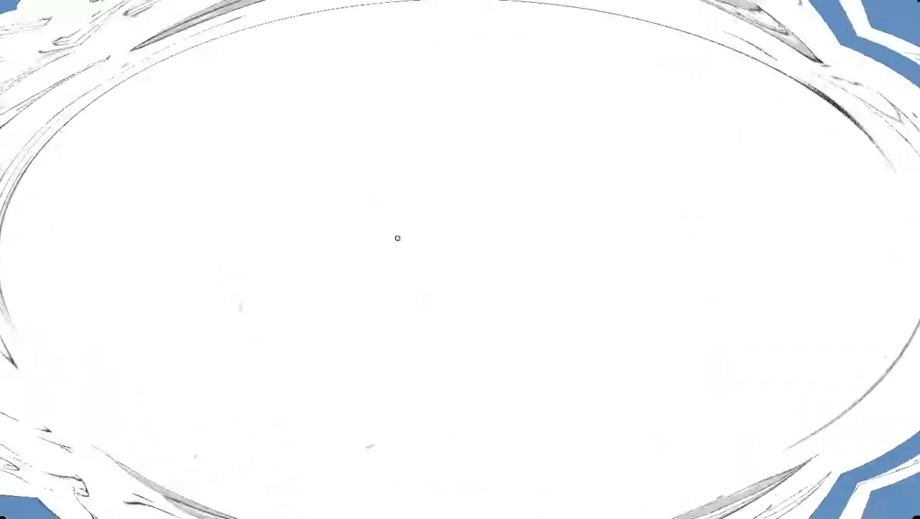
- Sketch a rounded-square open mouth with its outer lip contour
mouse_move(463, 259)
left_mouse_down()
mouse_move(226, 202)
mouse_move(196, 231)
left_mouse_up()
mouse_move(452, 173)
left_mouse_down()
mouse_move(390, 421)
mouse_move(216, 212)
mouse_move(302, 428)
left_mouse_up()
left_click_drag(338, 169, 279, 185)
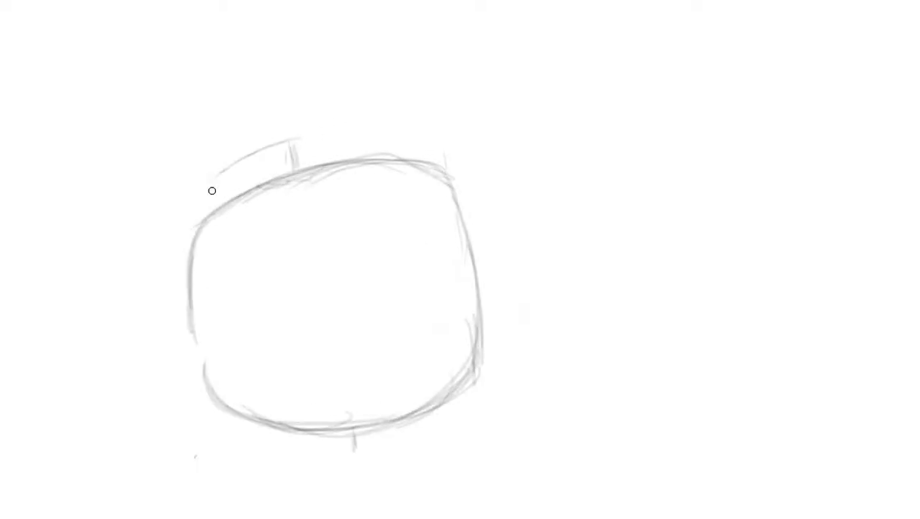
left_click_drag(211, 191, 176, 331)
mouse_move(288, 137)
left_mouse_down()
mouse_move(407, 135)
mouse_move(475, 260)
left_mouse_up()
mouse_move(419, 138)
left_mouse_down()
mouse_move(388, 442)
mouse_move(273, 468)
left_mouse_up()
left_click_drag(253, 166, 282, 145)
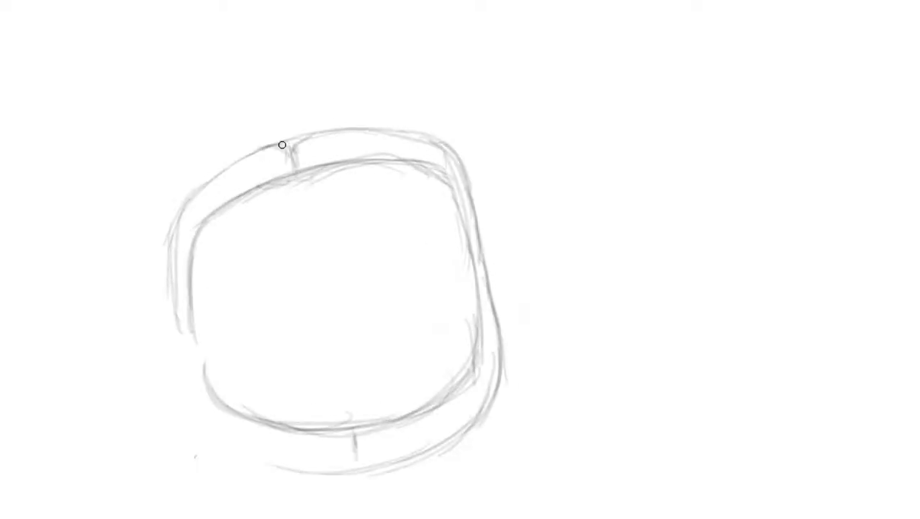
left_click_drag(180, 331, 287, 471)
- Sketch the upper and lower teeth lines inside the mouth
left_click_drag(432, 234, 307, 259)
left_click_drag(288, 242, 291, 265)
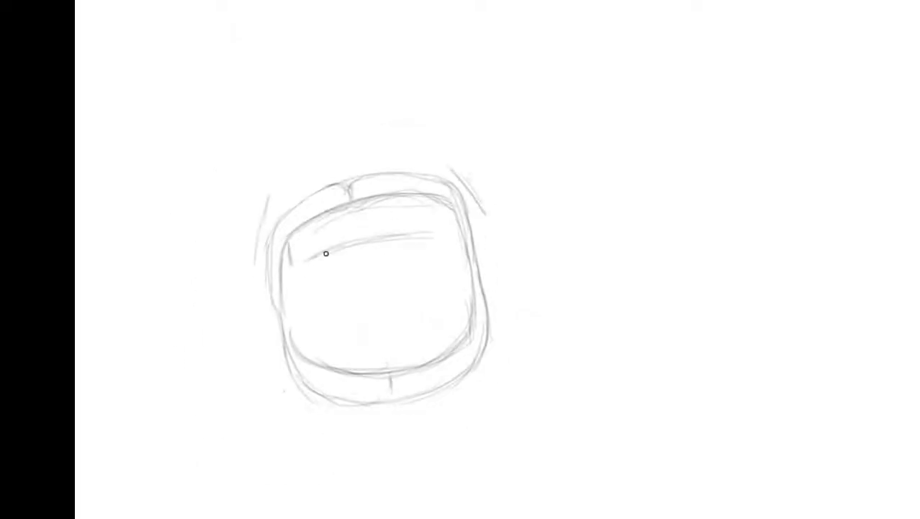
left_click_drag(456, 329, 304, 353)
left_click_drag(337, 342, 334, 327)
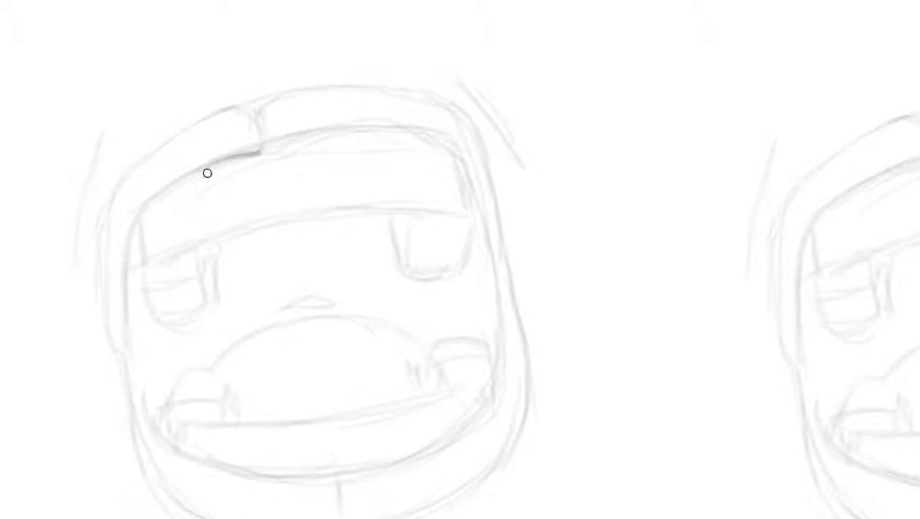
- Ink the shouting mouth's inner and outer lip outlines
left_click_drag(241, 160, 128, 328)
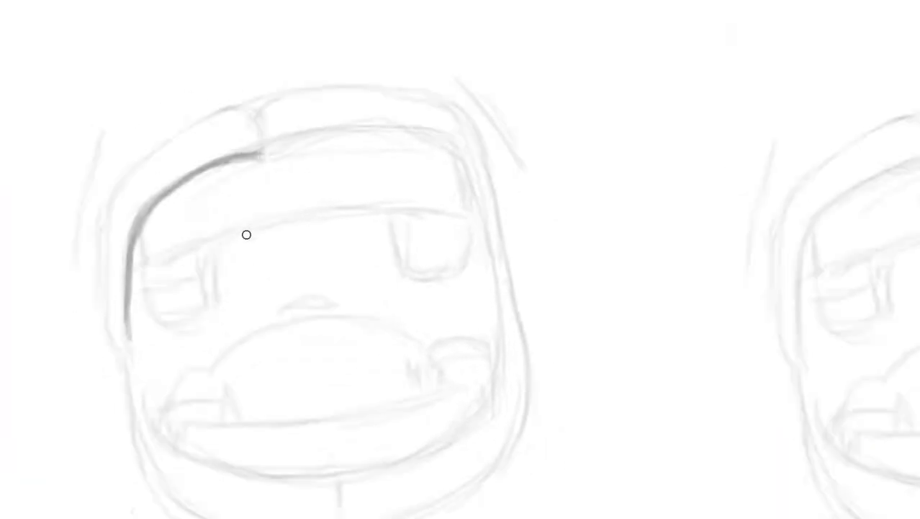
mouse_move(131, 301)
left_mouse_down()
mouse_move(263, 152)
mouse_move(308, 144)
mouse_move(474, 207)
mouse_move(444, 430)
mouse_move(349, 420)
mouse_move(181, 339)
mouse_move(263, 403)
left_mouse_up()
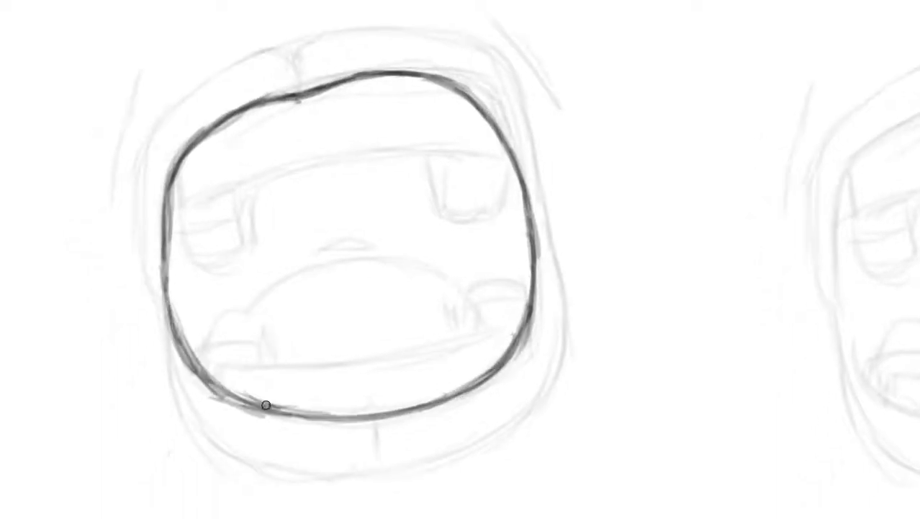
mouse_move(537, 166)
left_mouse_down()
mouse_move(556, 266)
mouse_move(442, 458)
mouse_move(278, 452)
left_mouse_up()
left_click_drag(137, 230, 257, 446)
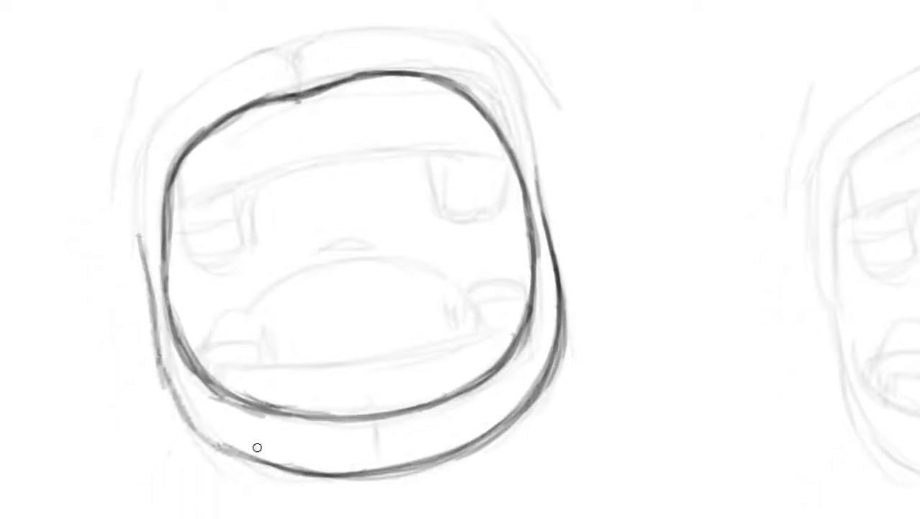
mouse_move(176, 106)
left_mouse_down()
mouse_move(267, 52)
mouse_move(137, 339)
left_mouse_up()
left_click_drag(537, 191, 403, 30)
mouse_move(479, 29)
left_mouse_down()
mouse_move(282, 37)
mouse_move(526, 116)
left_mouse_up()
- Ink the upper front teeth, redoing one misdrawn tooth
left_click_drag(278, 115, 308, 121)
key("ctrl+z")
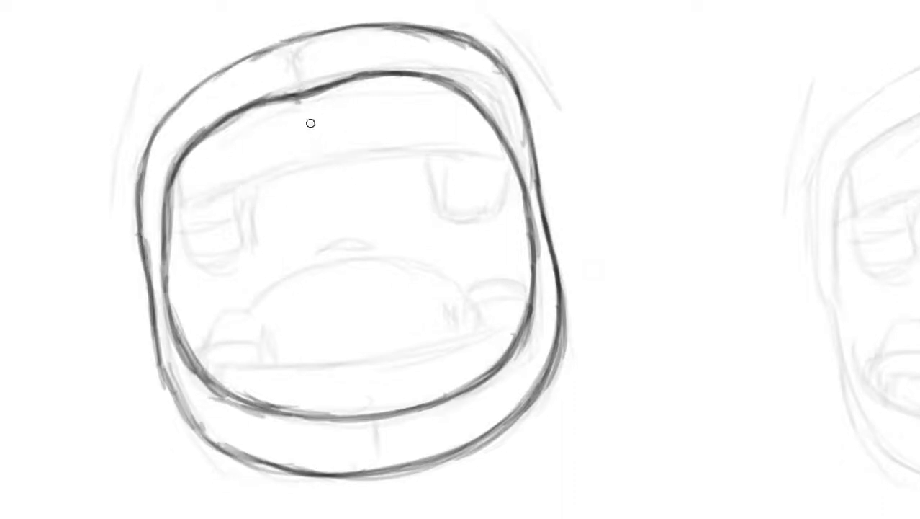
left_click_drag(281, 171, 344, 160)
left_click_drag(315, 115, 321, 151)
left_click_drag(366, 100, 376, 149)
left_click_drag(413, 106, 422, 147)
mouse_move(320, 162)
left_mouse_down()
mouse_move(310, 107)
mouse_move(267, 175)
mouse_move(422, 147)
left_mouse_up()
- Add side teeth on both sides, gum shading, and the lower front teeth
left_click_drag(265, 139, 211, 152)
left_click_drag(208, 184, 180, 212)
mouse_move(429, 101)
left_mouse_down()
mouse_move(471, 155)
mouse_move(487, 199)
mouse_move(442, 210)
left_mouse_up()
mouse_move(223, 215)
left_mouse_down()
mouse_move(183, 222)
mouse_move(237, 252)
left_mouse_up()
left_click_drag(476, 187, 381, 191)
left_click_drag(288, 191, 249, 213)
mouse_move(223, 130)
left_mouse_down()
mouse_move(331, 90)
mouse_move(475, 87)
left_mouse_up()
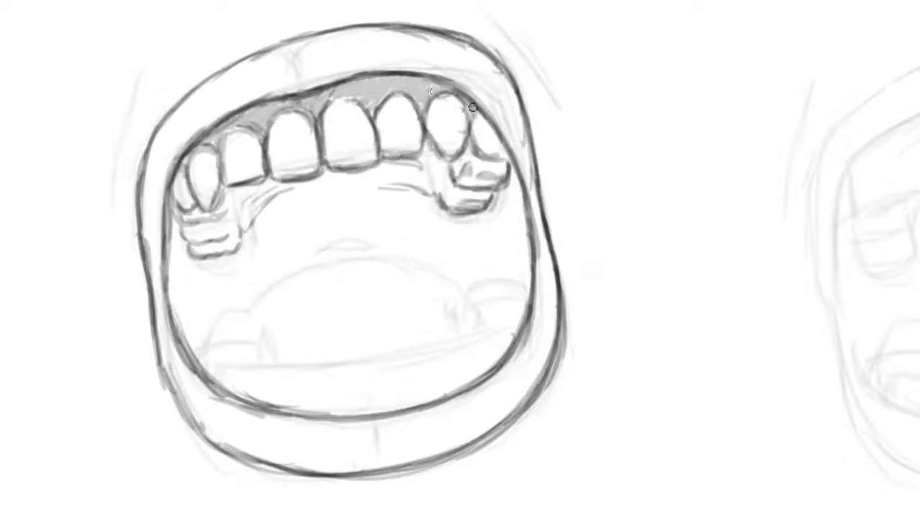
mouse_move(353, 407)
left_mouse_down()
mouse_move(318, 392)
mouse_move(434, 369)
mouse_move(234, 371)
mouse_move(483, 314)
mouse_move(219, 326)
mouse_move(181, 257)
mouse_move(282, 241)
mouse_move(470, 183)
mouse_move(262, 317)
mouse_move(314, 412)
left_mouse_up()
- Shade the first mouth's throat and tongue and add a stroke under its lower lip
mouse_move(255, 339)
left_mouse_down()
mouse_move(350, 315)
mouse_move(408, 152)
mouse_move(438, 397)
left_mouse_up()
scroll(438, 397, "down", 3)
left_click_drag(364, 361, 364, 250)
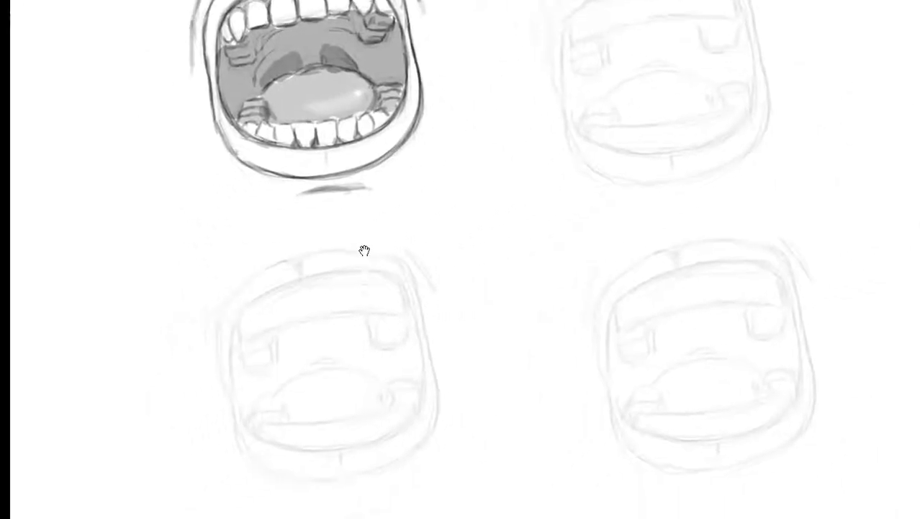
scroll(353, 248, "up", 3)
- Ink the second mouth's rounded outline and upper lip line; shade its upper side teeth and gum
mouse_move(479, 144)
left_mouse_down()
mouse_move(236, 228)
mouse_move(489, 370)
mouse_move(288, 404)
left_mouse_up()
left_click_drag(237, 216, 353, 396)
left_click_drag(444, 186, 283, 226)
scroll(330, 138, "down", 2)
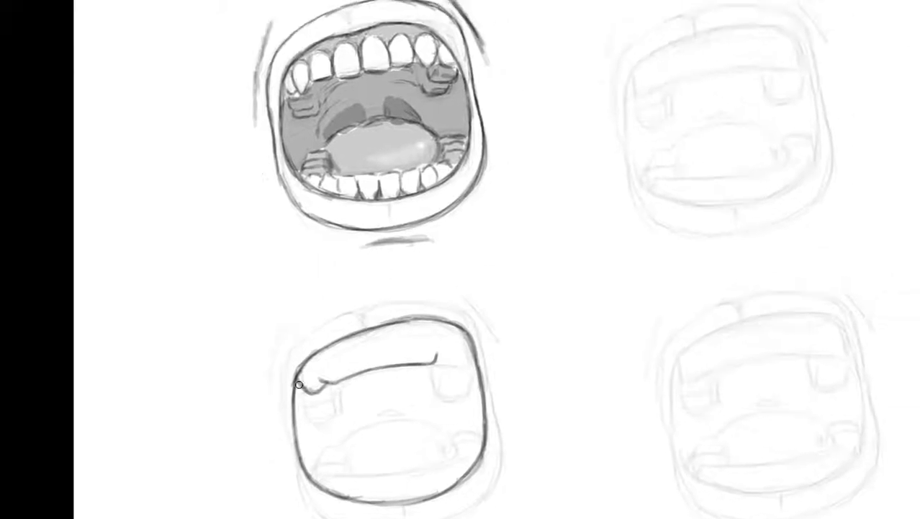
left_click_drag(467, 399, 455, 388)
left_click_drag(302, 393, 314, 413)
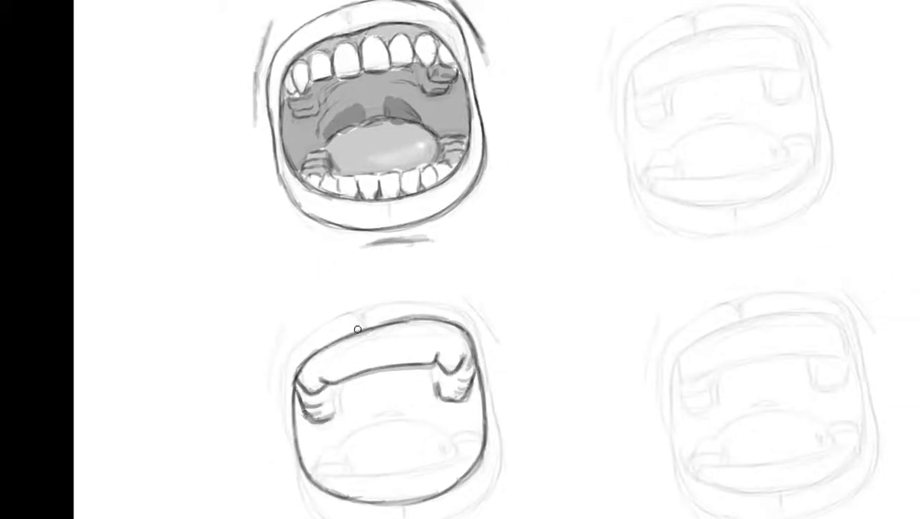
left_click_drag(400, 335, 310, 354)
- Draw the second mouth's lower teeth, gum line, tongue and throat lines
scroll(389, 324, "down", 1)
left_click_drag(461, 409, 440, 425)
left_click_drag(339, 436, 447, 430)
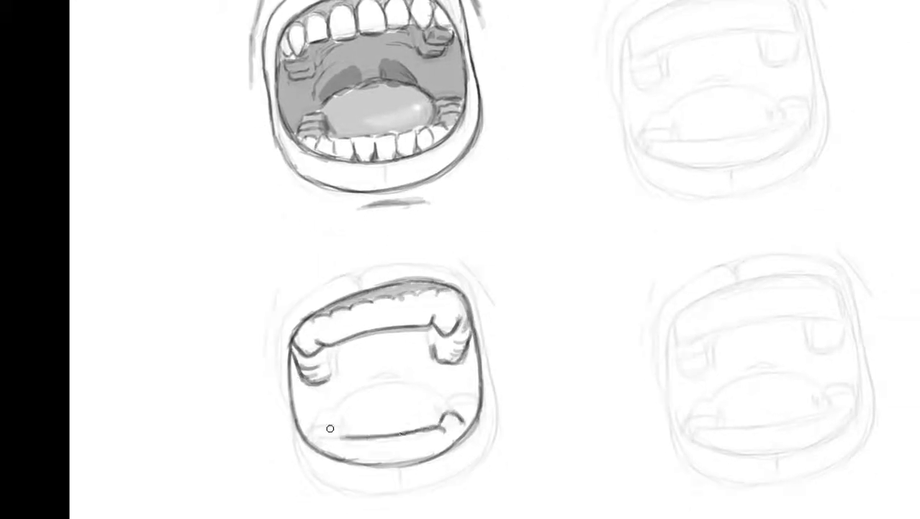
left_click_drag(310, 410, 328, 439)
left_click_drag(472, 392, 459, 398)
left_click_drag(328, 417, 461, 403)
left_click_drag(360, 389, 321, 432)
left_click_drag(425, 400, 443, 425)
mouse_move(361, 389)
left_mouse_down()
mouse_move(411, 363)
mouse_move(406, 375)
left_mouse_up()
- Ink the right outer lip edge, hatch a shadow under the lower lip, shade the left corner
left_click_drag(447, 255, 496, 330)
scroll(472, 277, "down", 1)
left_click_drag(393, 414, 407, 425)
scroll(400, 421, "down", 1)
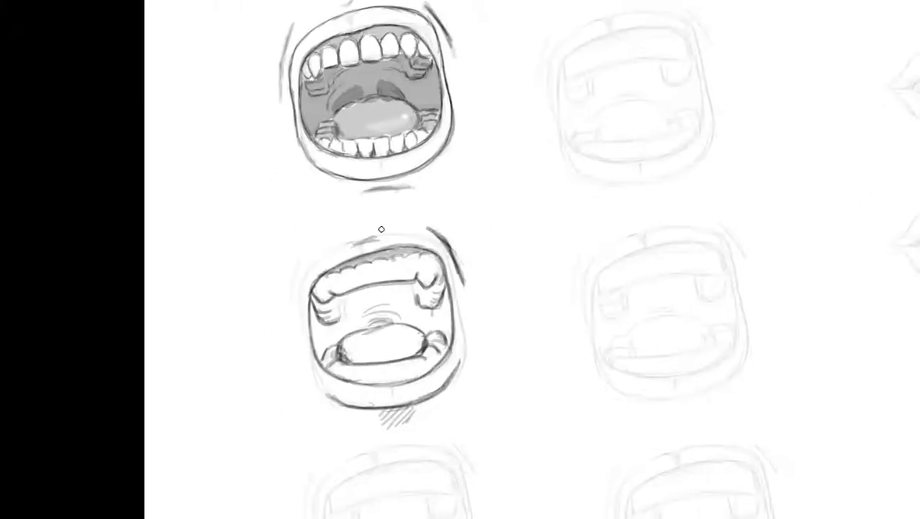
scroll(380, 231, "down", 1)
mouse_move(317, 274)
left_mouse_down()
mouse_move(331, 296)
mouse_move(436, 281)
left_mouse_up()
- Ink the second front-view mouth's inner and outer lip lines, darkening the lower-left lip
scroll(443, 159, "up", 1)
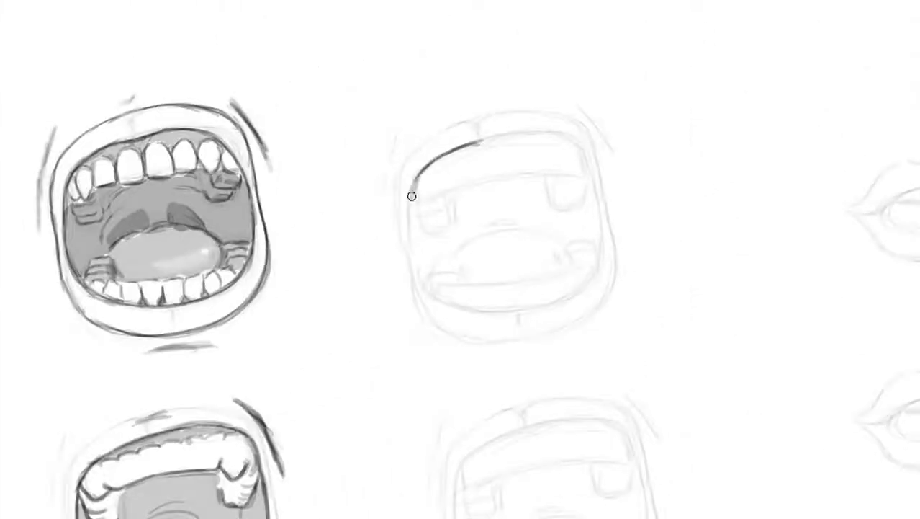
left_click_drag(524, 134, 599, 215)
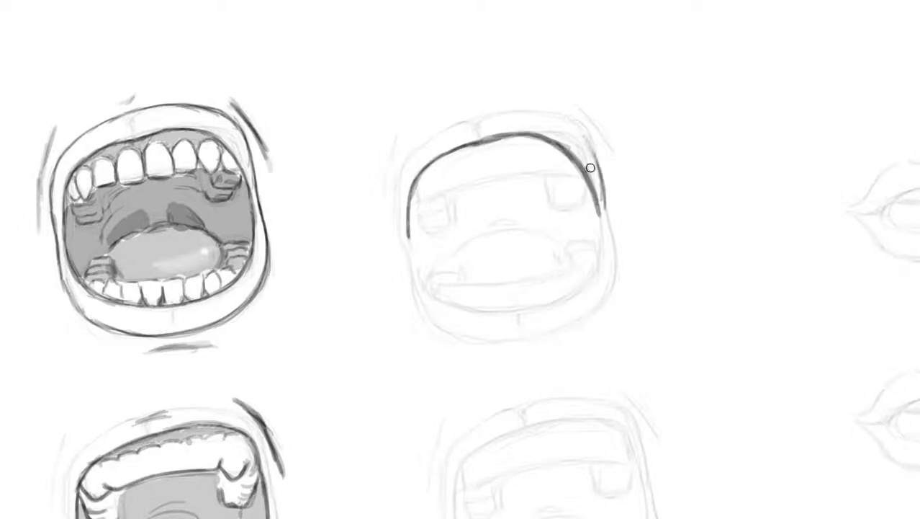
mouse_move(559, 119)
left_mouse_down()
mouse_move(489, 107)
mouse_move(397, 173)
mouse_move(396, 200)
left_mouse_up()
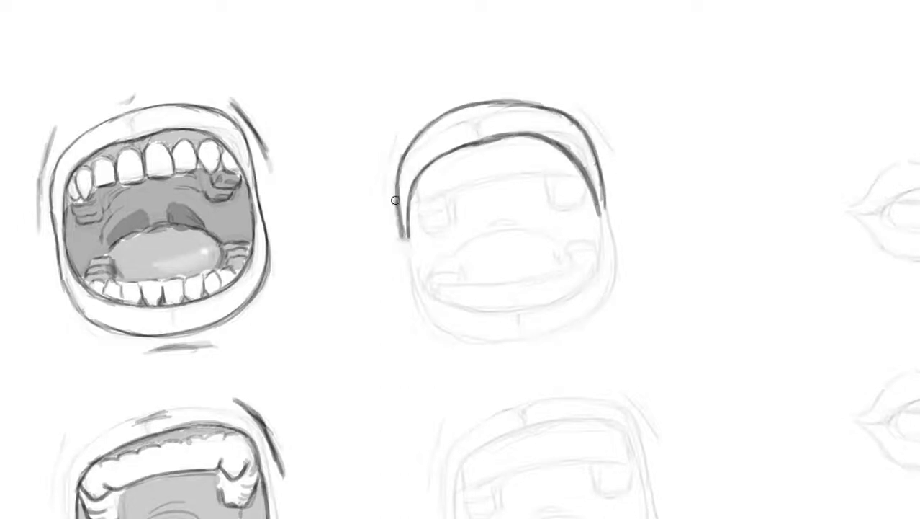
mouse_move(592, 211)
left_mouse_down()
mouse_move(581, 269)
mouse_move(497, 301)
left_mouse_up()
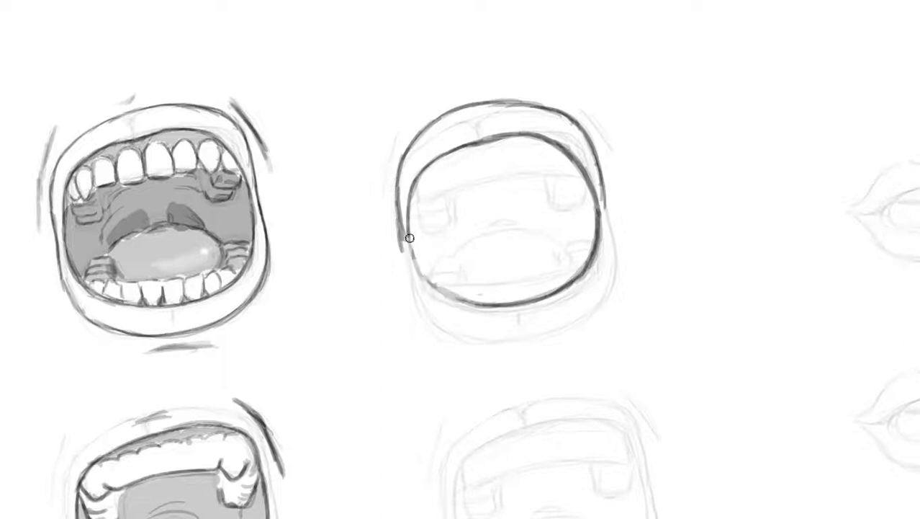
mouse_move(601, 201)
left_mouse_down()
mouse_move(607, 220)
mouse_move(573, 304)
mouse_move(482, 341)
mouse_move(408, 296)
left_mouse_up()
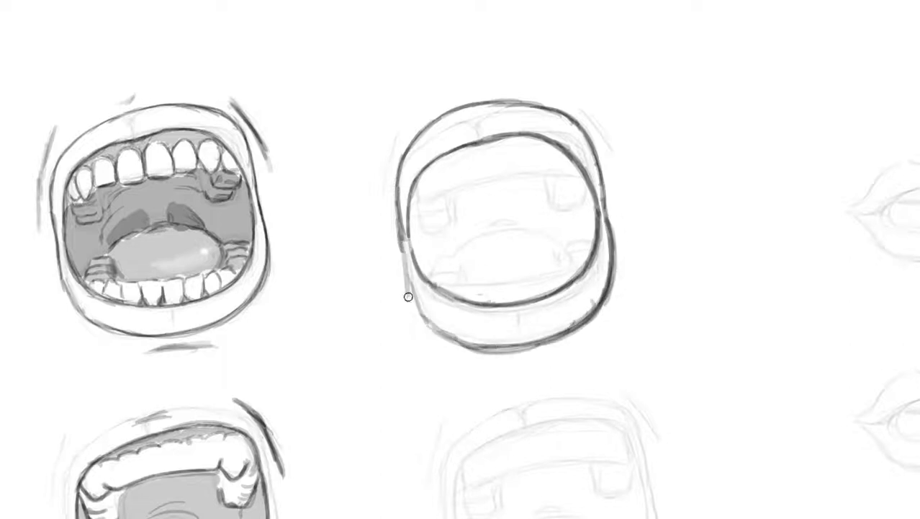
left_click_drag(401, 243, 432, 340)
left_click_drag(446, 317, 457, 308)
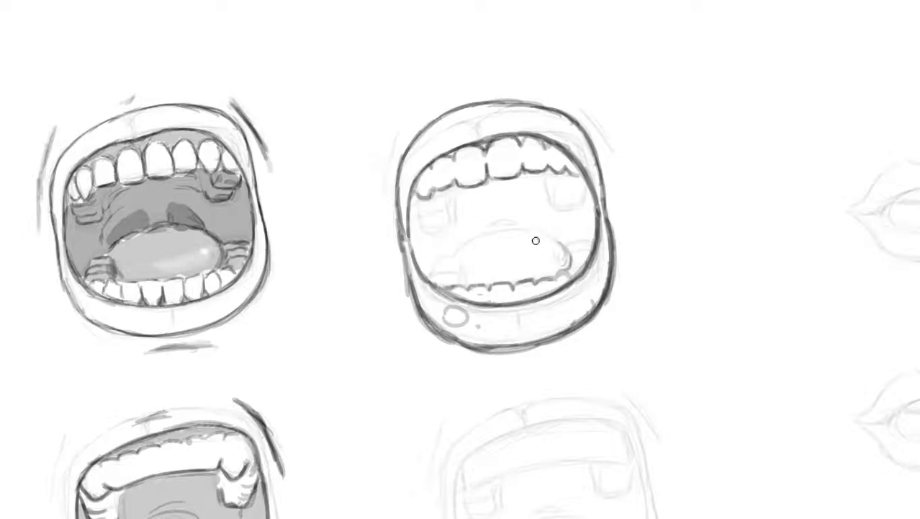
- Ink the tongue outline and upper teeth, then shade the mouth interior grey
left_click_drag(458, 247, 568, 247)
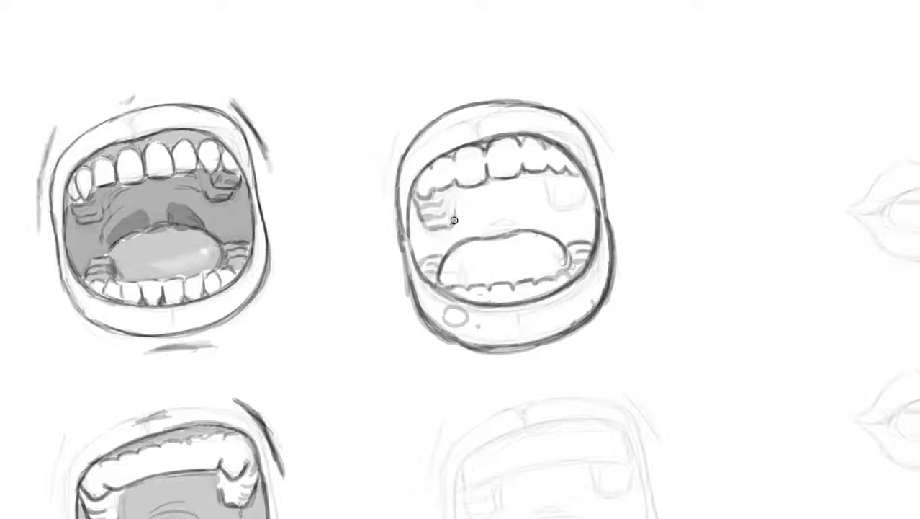
left_click_drag(472, 232, 529, 222)
mouse_move(514, 215)
left_mouse_down()
mouse_move(554, 234)
mouse_move(524, 185)
mouse_move(413, 240)
left_mouse_up()
mouse_move(548, 248)
left_mouse_down()
mouse_move(460, 267)
mouse_move(490, 284)
left_mouse_up()
left_click_drag(399, 130, 383, 206)
- Ink the round mouth below: oval outline, upper and lower lip lines, and tongue
scroll(581, 115, "down", 5)
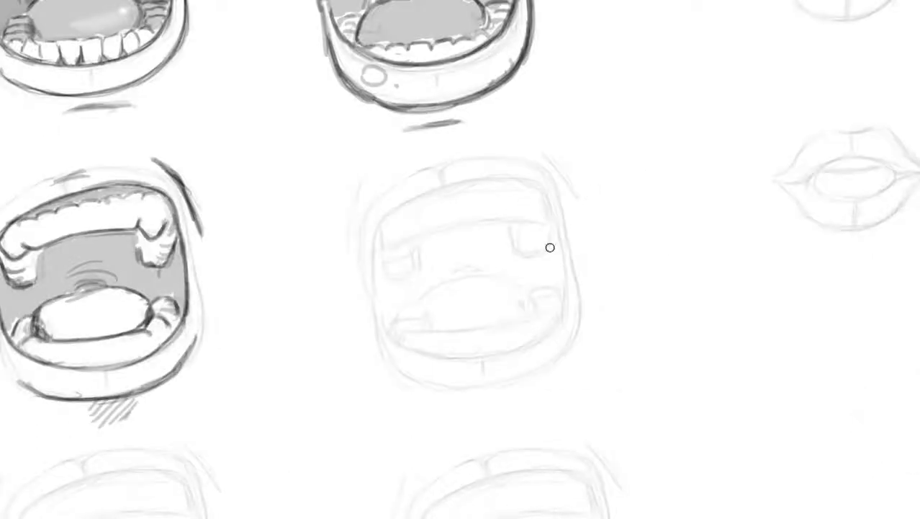
mouse_move(564, 268)
left_mouse_down()
mouse_move(485, 183)
mouse_move(398, 205)
mouse_move(388, 306)
mouse_move(427, 338)
left_mouse_up()
mouse_move(402, 210)
left_mouse_down()
mouse_move(537, 322)
mouse_move(479, 188)
mouse_move(390, 240)
left_mouse_up()
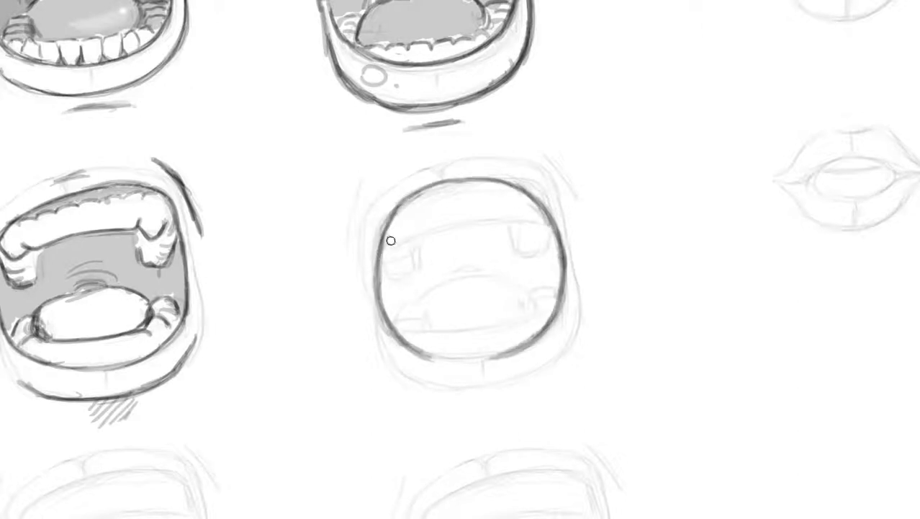
left_click_drag(536, 226, 401, 244)
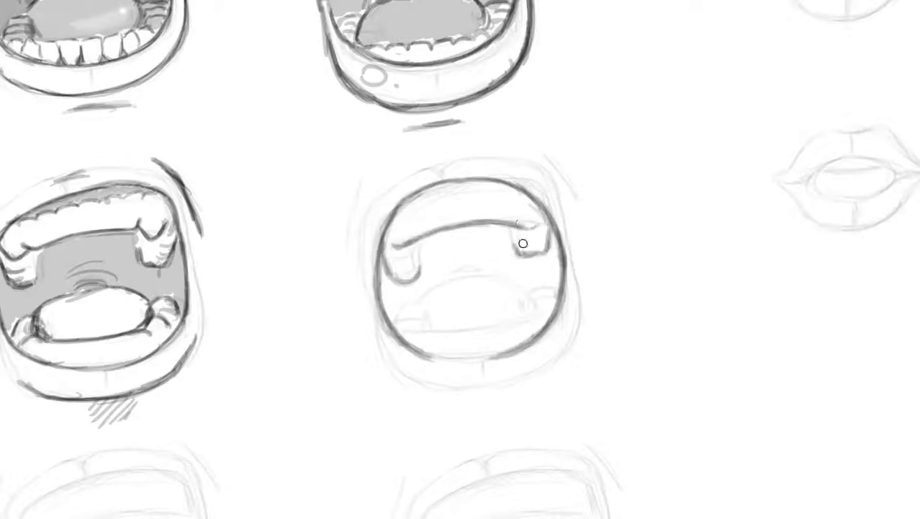
mouse_move(541, 311)
left_mouse_down()
mouse_move(407, 333)
mouse_move(423, 299)
left_mouse_up()
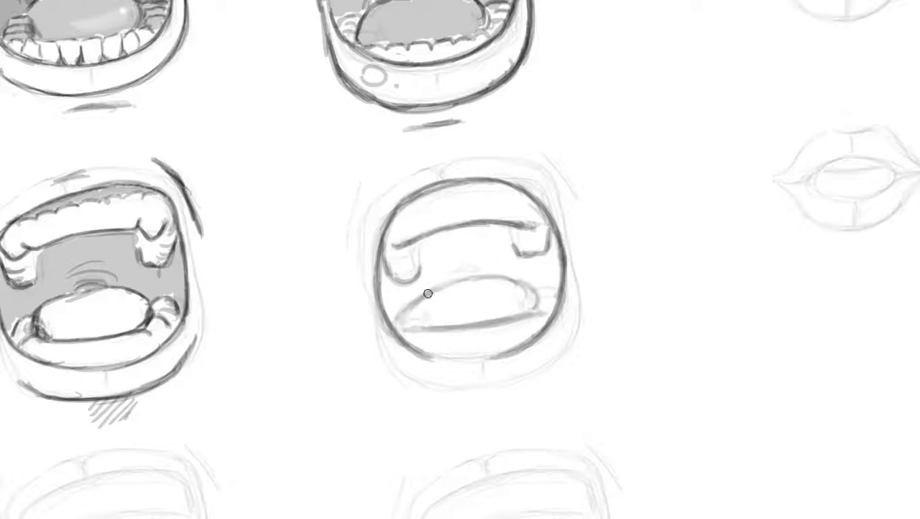
mouse_move(537, 292)
left_mouse_down()
mouse_move(409, 309)
mouse_move(519, 300)
mouse_move(508, 286)
mouse_move(432, 324)
left_mouse_up()
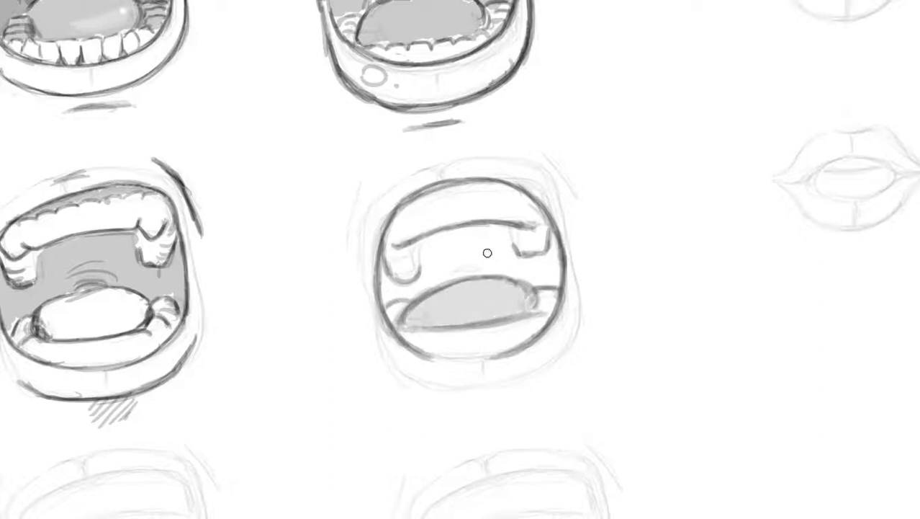
- Shade the top of the round mouth grey and ink the lower-left mouth's outline and inner upper lip
key("ctrl+minus")
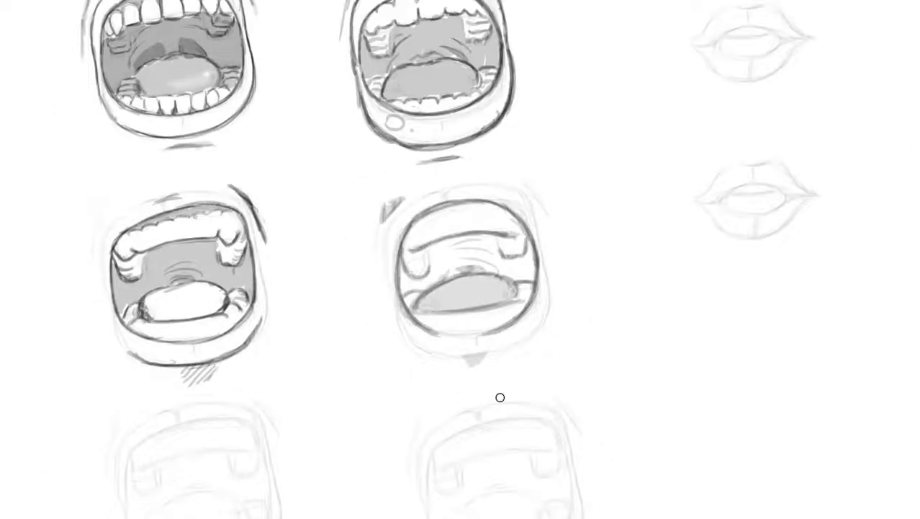
mouse_move(533, 238)
left_mouse_down()
mouse_move(487, 247)
mouse_move(403, 288)
mouse_move(508, 265)
left_mouse_up()
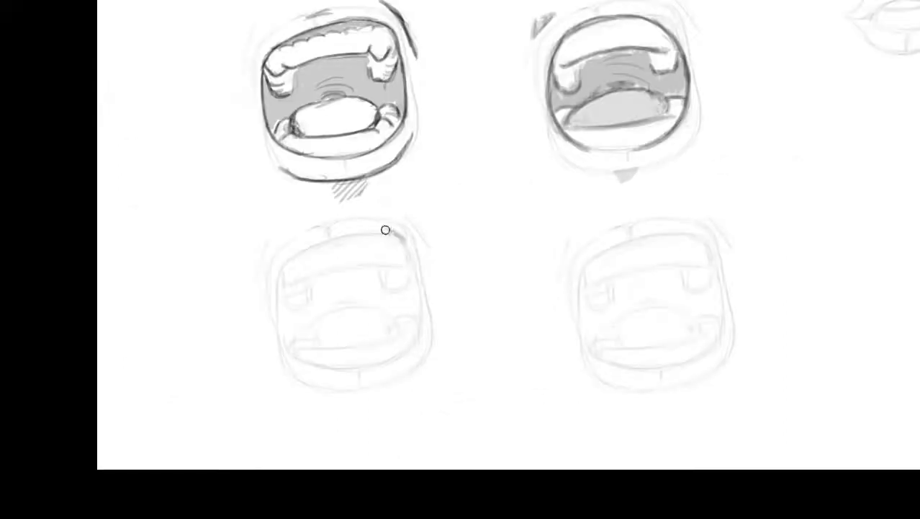
left_click_drag(335, 247, 279, 347)
mouse_move(389, 229)
left_mouse_down()
mouse_move(412, 329)
mouse_move(289, 367)
left_mouse_up()
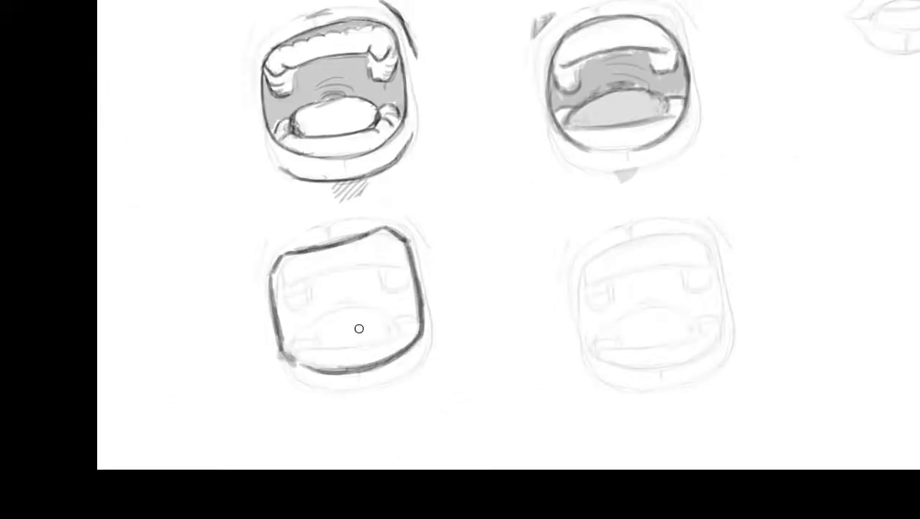
left_click_drag(363, 268, 276, 286)
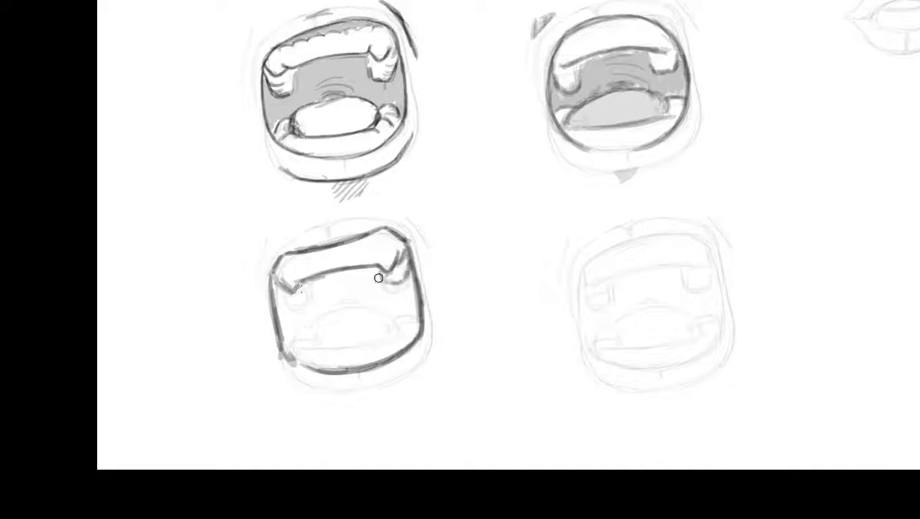
- Add the lower lip, tongue contour, chin line and dark interior, then shade the lower-right mouth
mouse_move(412, 326)
left_mouse_down()
mouse_move(291, 354)
mouse_move(389, 336)
left_mouse_up()
mouse_move(285, 338)
left_mouse_down()
mouse_move(400, 306)
mouse_move(304, 333)
left_mouse_up()
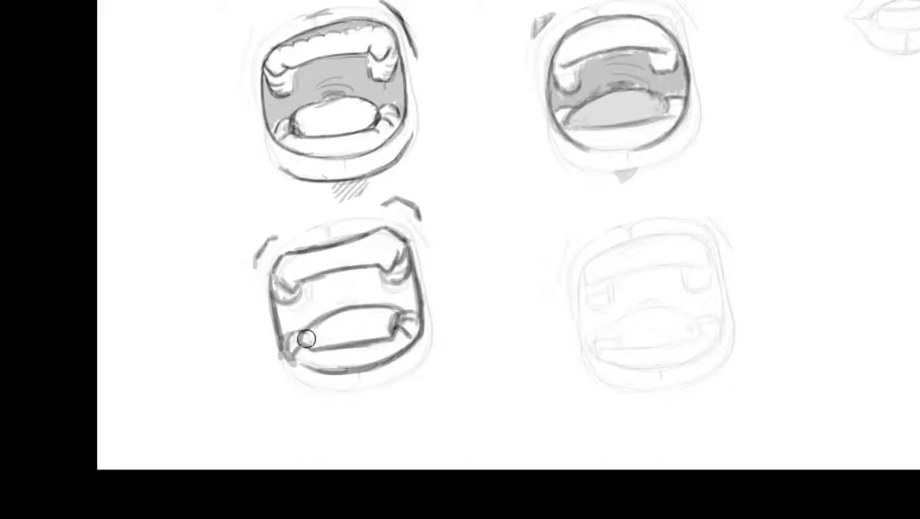
key("ctrl+z")
left_click_drag(389, 387, 341, 398)
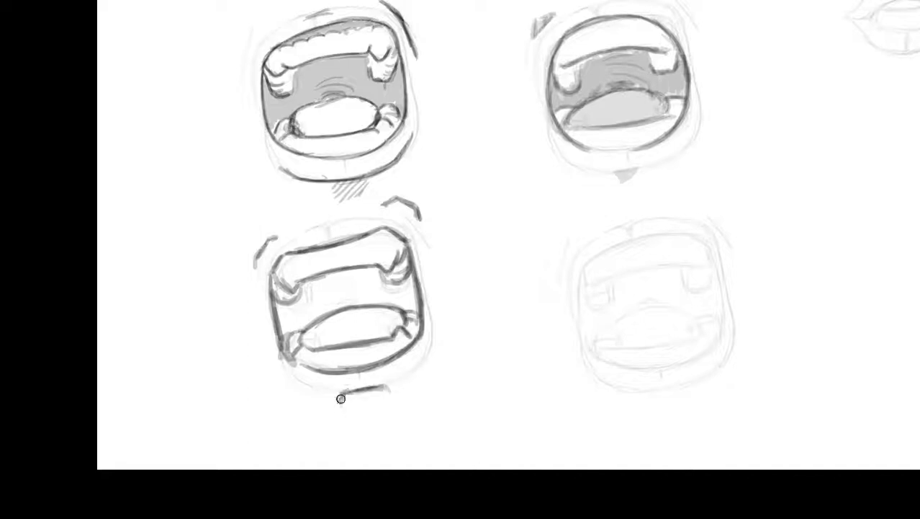
mouse_move(411, 284)
left_mouse_down()
mouse_move(295, 302)
mouse_move(397, 303)
mouse_move(285, 339)
mouse_move(342, 332)
left_mouse_up()
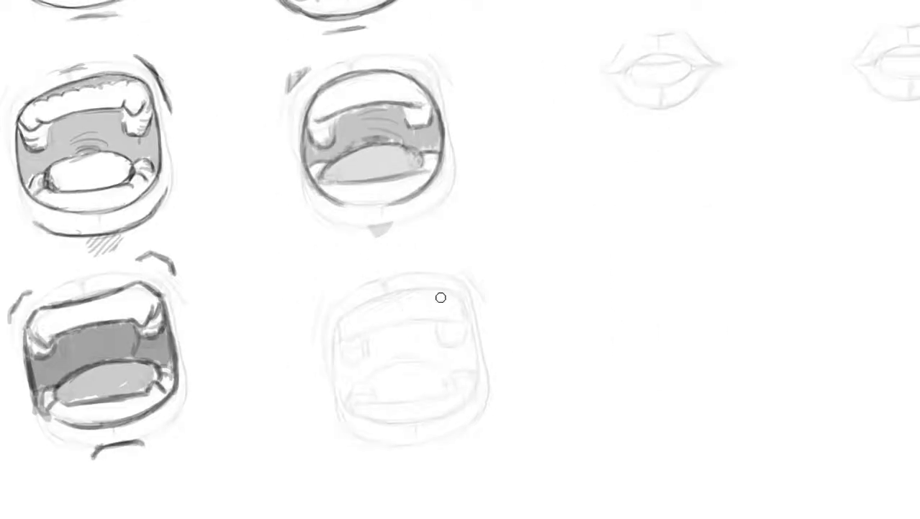
mouse_move(377, 304)
left_mouse_down()
mouse_move(383, 425)
mouse_move(430, 343)
mouse_move(399, 306)
mouse_move(396, 375)
mouse_move(454, 389)
left_mouse_up()
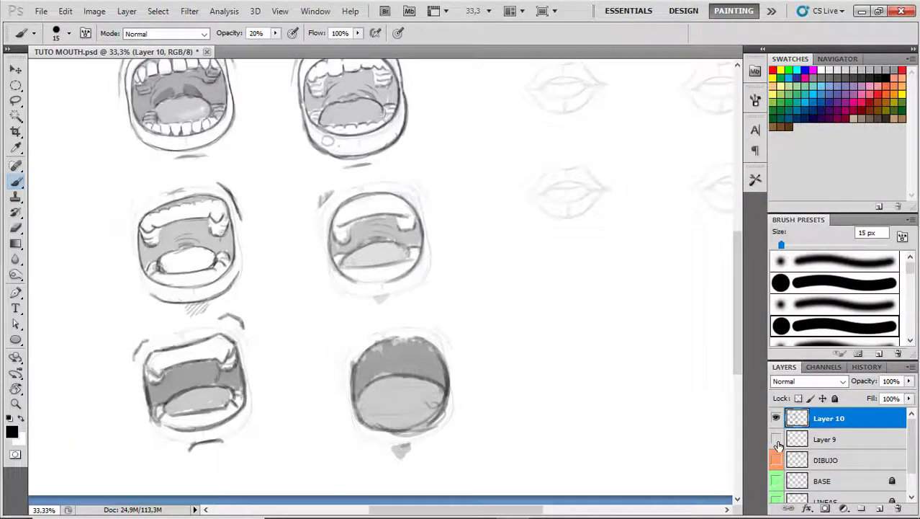
- Hide Layer 9, go full-screen, and pan to the front-view lips sketches
left_click(778, 443)
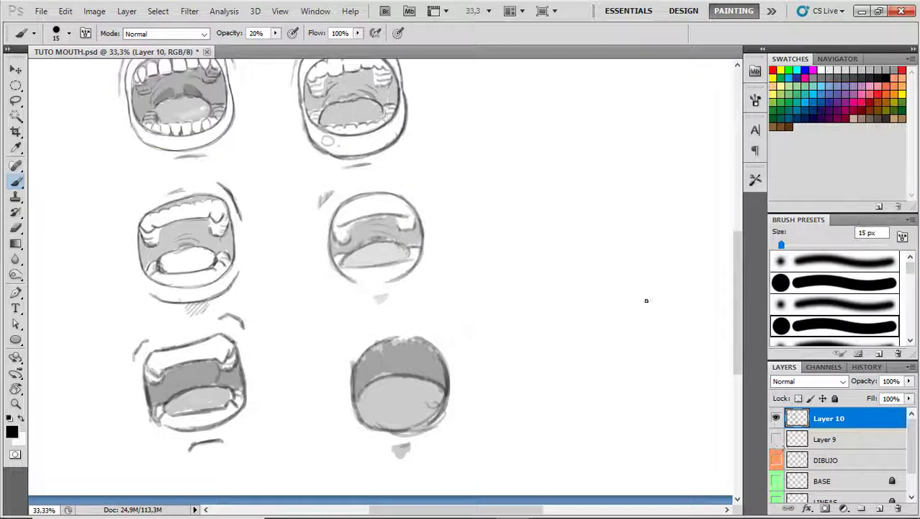
key("f")
left_click_drag(373, 185, 362, 218)
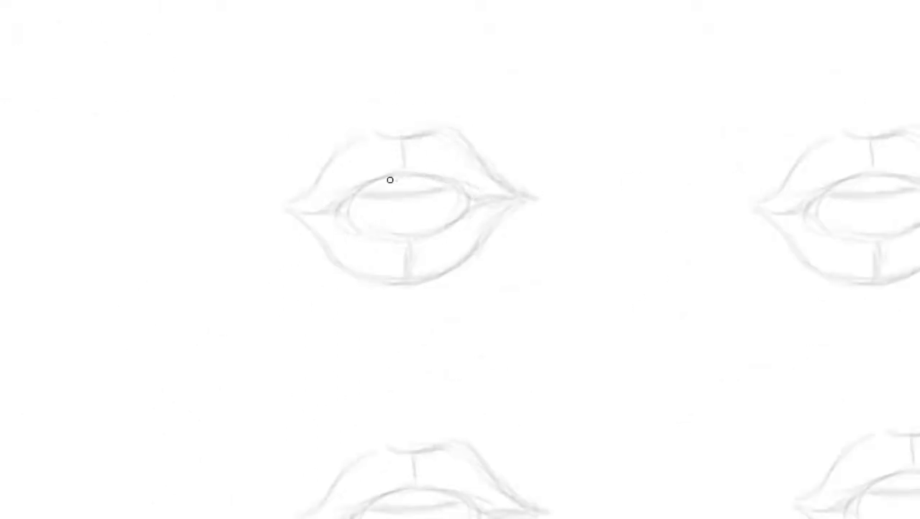
- Ink the left lips' outline and shadow, fill them grey and darken the mouth interior
left_click_drag(387, 178, 527, 200)
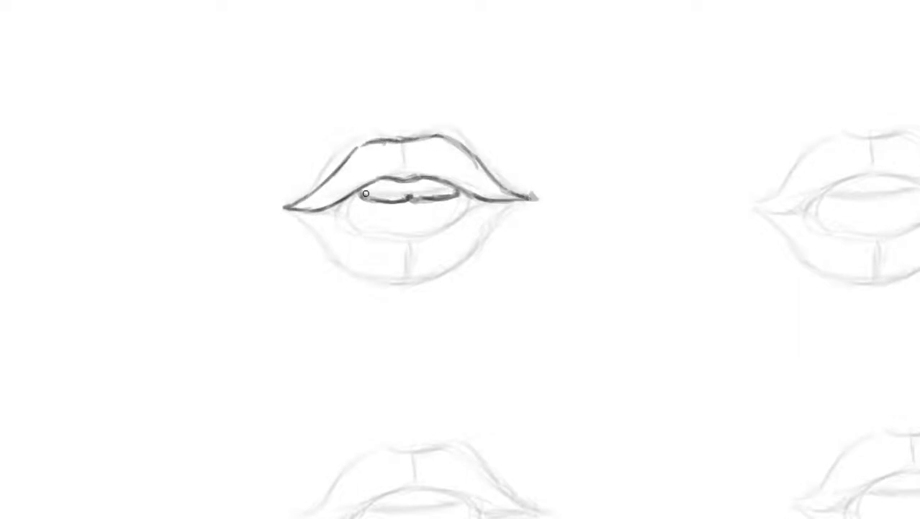
mouse_move(517, 211)
left_mouse_down()
mouse_move(404, 281)
mouse_move(302, 219)
mouse_move(425, 281)
left_mouse_up()
left_click_drag(350, 294, 460, 294)
mouse_move(504, 216)
left_mouse_down()
mouse_move(452, 234)
mouse_move(361, 245)
left_mouse_up()
mouse_move(338, 173)
left_mouse_down()
mouse_move(448, 162)
mouse_move(430, 207)
mouse_move(415, 211)
mouse_move(425, 220)
left_mouse_up()
left_click_drag(409, 114, 408, 124)
- Outline the right lips' mouth opening, shade it with teeth, and ink the upper lip
mouse_move(615, 202)
left_mouse_down()
mouse_move(504, 234)
mouse_move(762, 225)
left_mouse_up()
left_click_drag(547, 234, 710, 229)
mouse_move(576, 229)
left_mouse_down()
mouse_move(636, 219)
mouse_move(658, 232)
mouse_move(612, 238)
left_mouse_up()
mouse_move(540, 142)
left_mouse_down()
mouse_move(610, 123)
mouse_move(477, 215)
left_mouse_up()
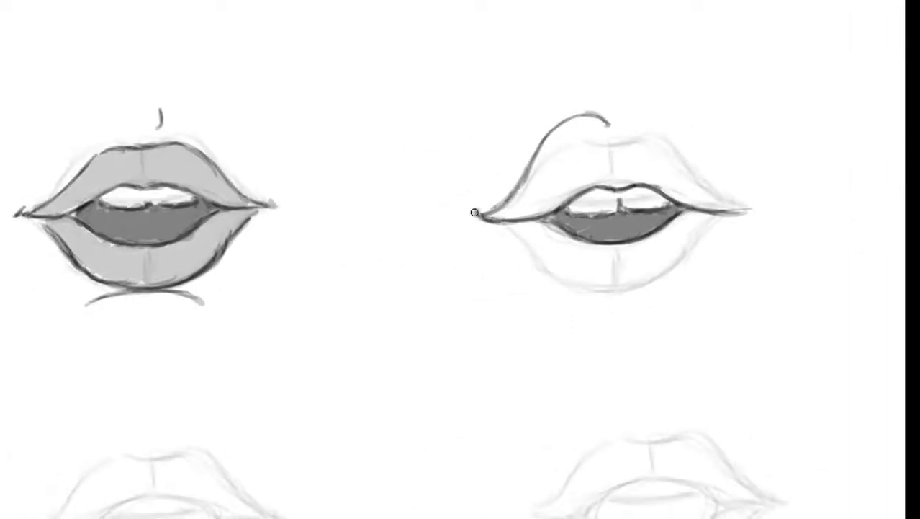
mouse_move(608, 116)
left_mouse_down()
mouse_move(690, 157)
mouse_move(526, 173)
left_mouse_up()
mouse_move(684, 137)
left_mouse_down()
mouse_move(745, 205)
mouse_move(670, 299)
mouse_move(605, 314)
left_mouse_up()
- Ink the right mouth's lower lip and shade the lips grey with lower-lip highlights
left_click_drag(477, 216, 596, 304)
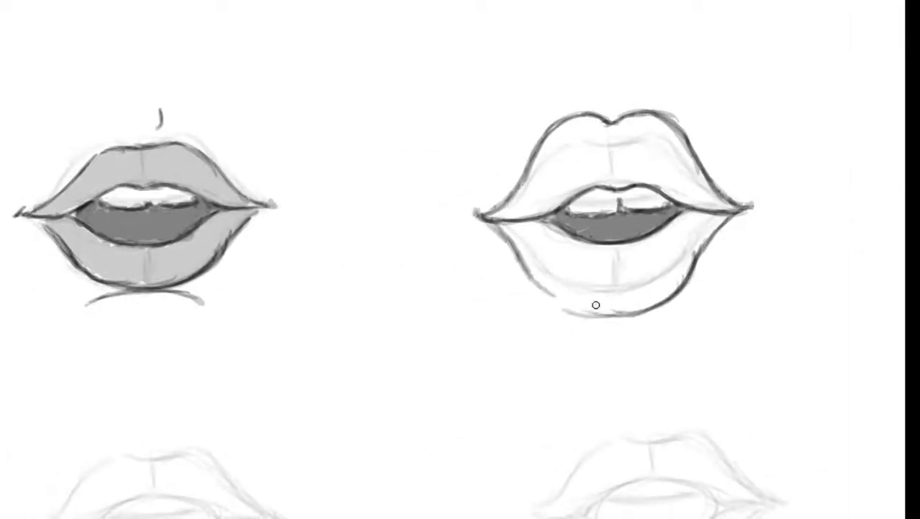
left_click_drag(508, 237, 674, 317)
left_click_drag(731, 220, 701, 258)
mouse_move(738, 213)
left_mouse_down()
mouse_move(626, 323)
mouse_move(569, 292)
mouse_move(530, 201)
mouse_move(626, 134)
mouse_move(696, 272)
mouse_move(583, 185)
left_mouse_up()
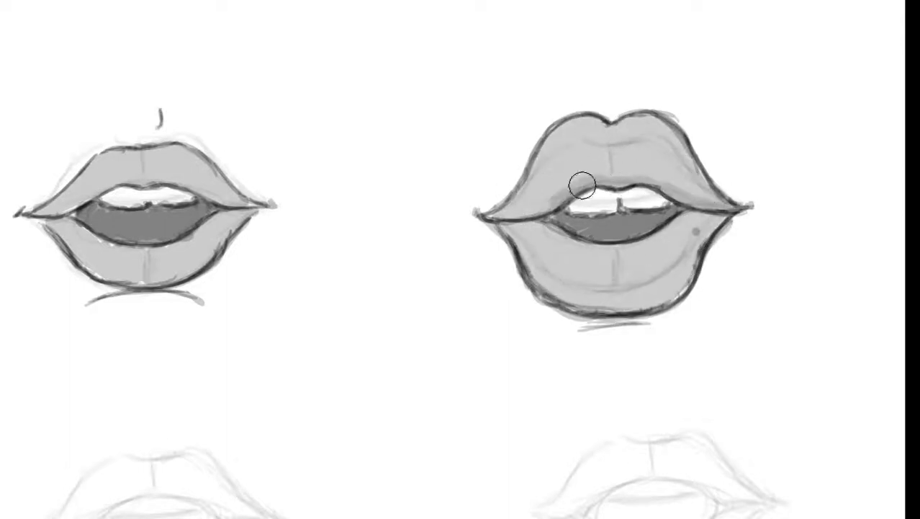
mouse_move(504, 216)
left_mouse_down()
mouse_move(577, 258)
mouse_move(678, 247)
left_mouse_up()
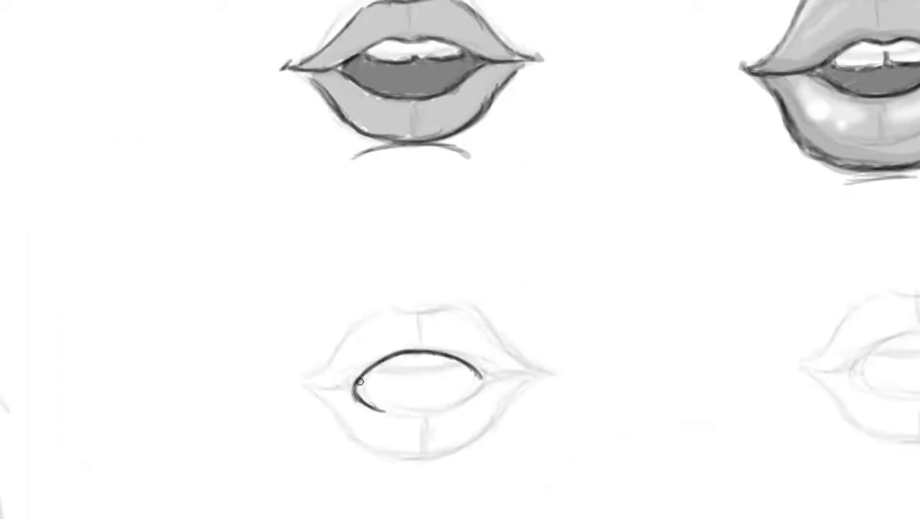
- Hatch the chin shadow, fill both small mouth openings grey, and extend the right upper lip line
left_click_drag(435, 463, 395, 458)
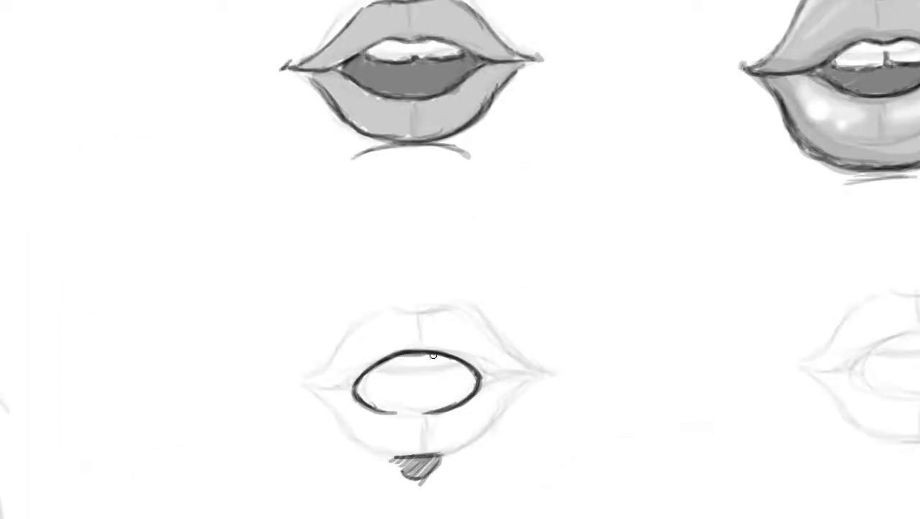
left_click_drag(401, 370, 466, 380)
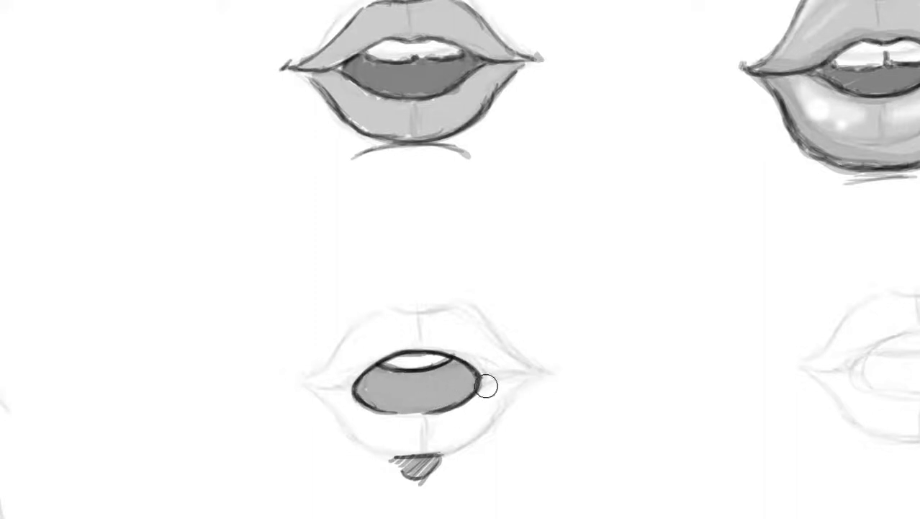
key("ctrl+z")
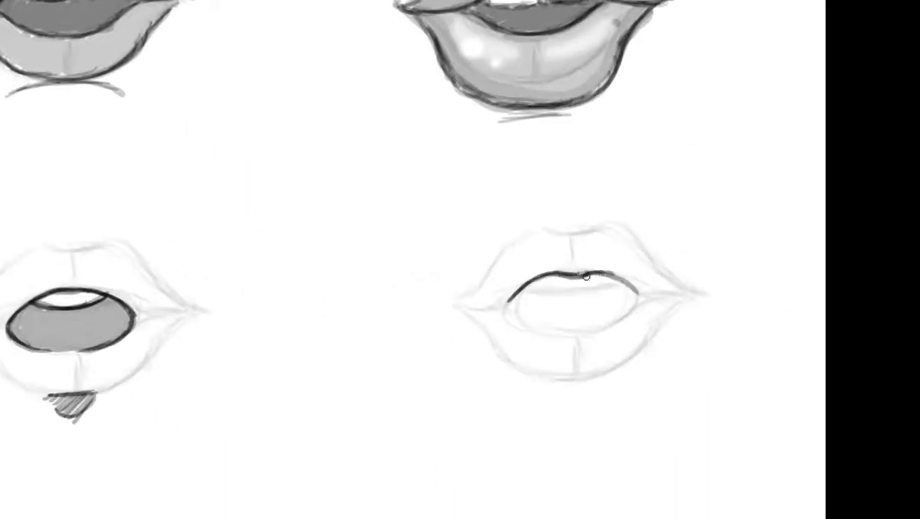
mouse_move(586, 277)
left_mouse_down()
mouse_move(603, 323)
mouse_move(558, 378)
left_mouse_up()
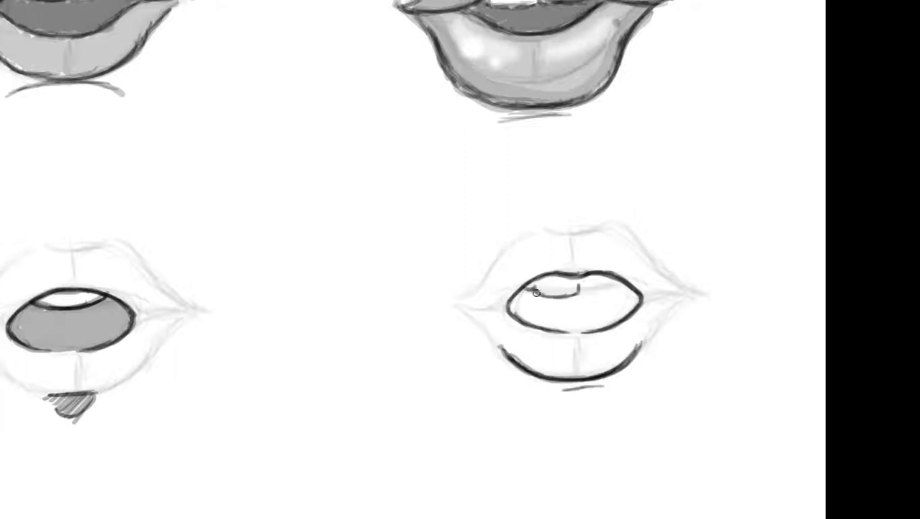
mouse_move(587, 382)
left_mouse_down()
mouse_move(551, 403)
mouse_move(497, 404)
mouse_move(476, 385)
left_mouse_up()
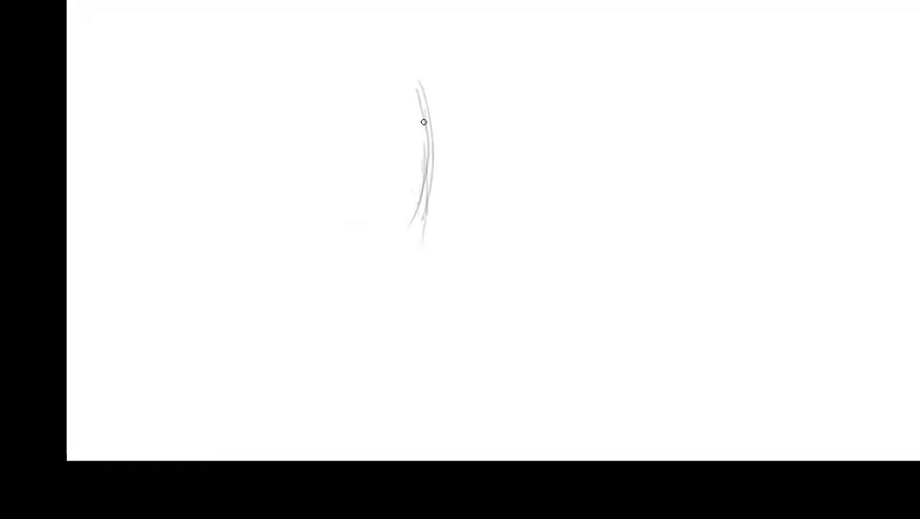
- Sketch guide lines for a profile head with rough mouth, chin, nose and back of head
left_click_drag(424, 122, 404, 291)
left_click_drag(314, 173, 408, 167)
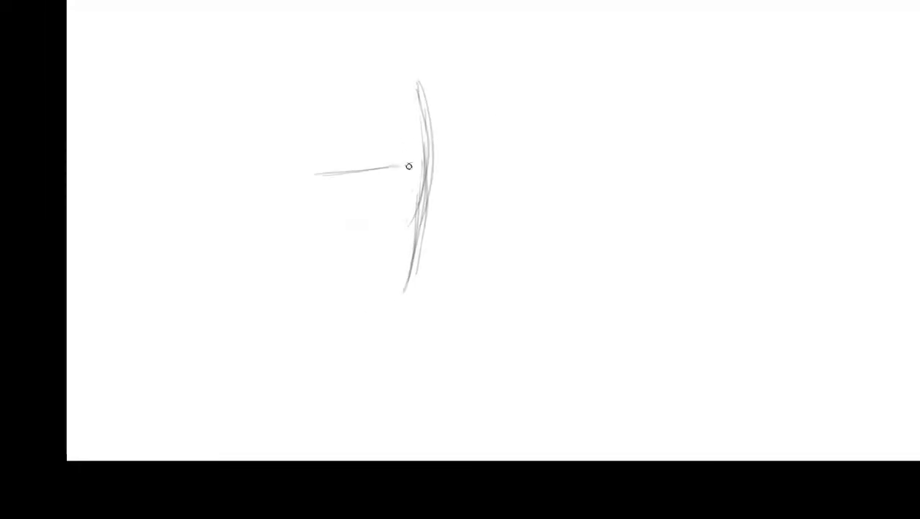
mouse_move(412, 250)
left_mouse_down()
mouse_move(366, 280)
mouse_move(393, 311)
left_mouse_up()
left_click_drag(396, 318, 378, 334)
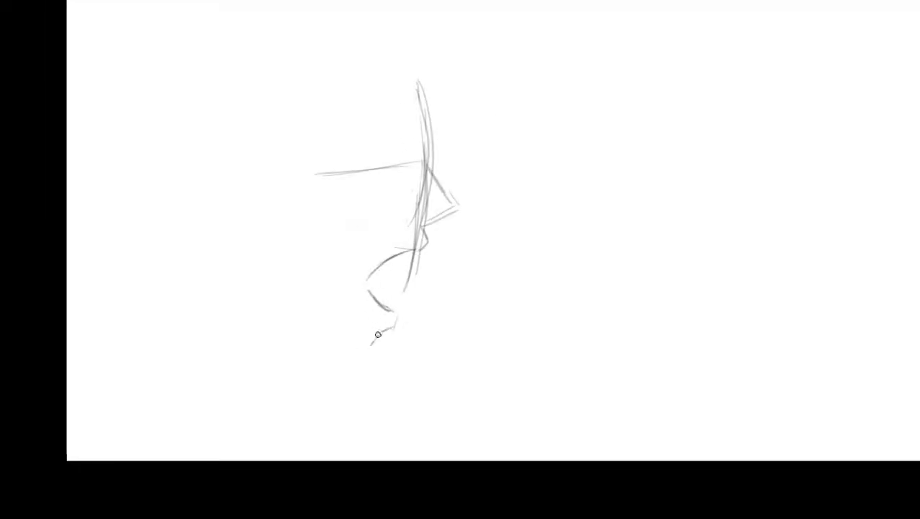
left_click_drag(256, 278, 266, 317)
left_click_drag(405, 278, 409, 254)
left_click_drag(432, 167, 450, 130)
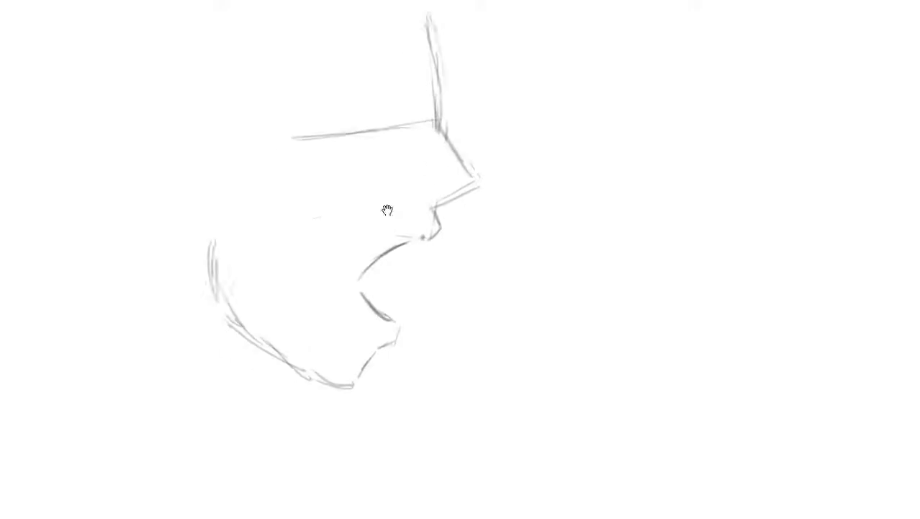
- Refine the profile's upper lip, lower lip and chin of the open mouth
left_click_drag(437, 196, 396, 235)
left_click_drag(396, 291, 434, 330)
left_click_drag(380, 277, 436, 346)
left_click_drag(398, 365, 375, 404)
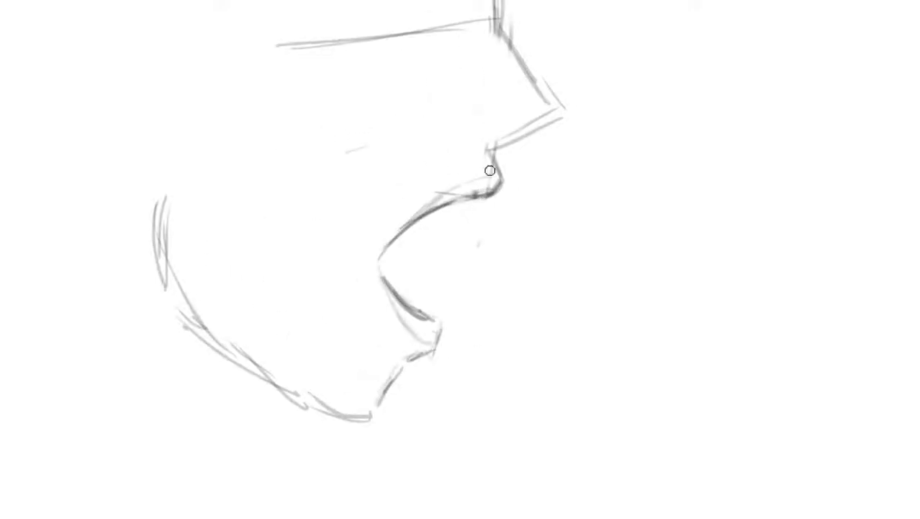
left_click_drag(435, 224, 409, 267)
left_click_drag(392, 135, 396, 156)
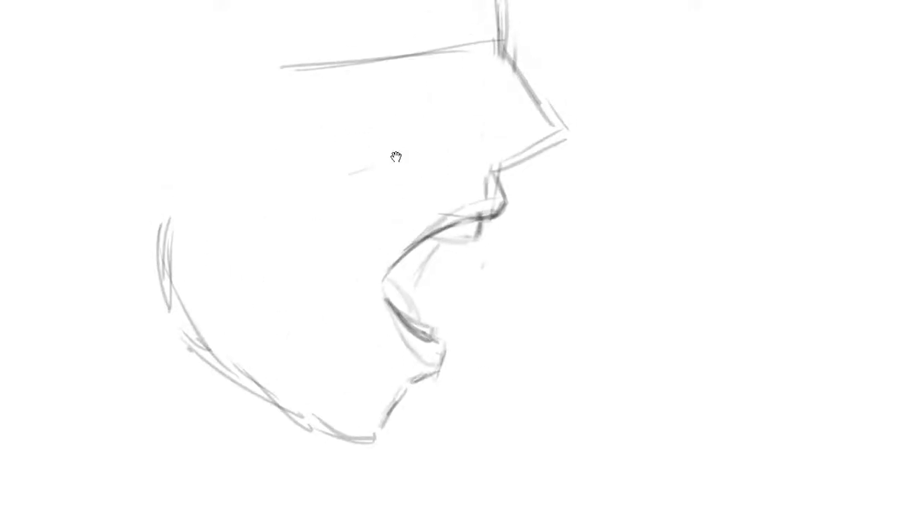
- Redraw the nose with a less protruding tip, then ink the upper lip, mouth interior and jaw
left_click_drag(509, 58, 495, 167)
key("e")
left_click_drag(552, 103, 520, 194)
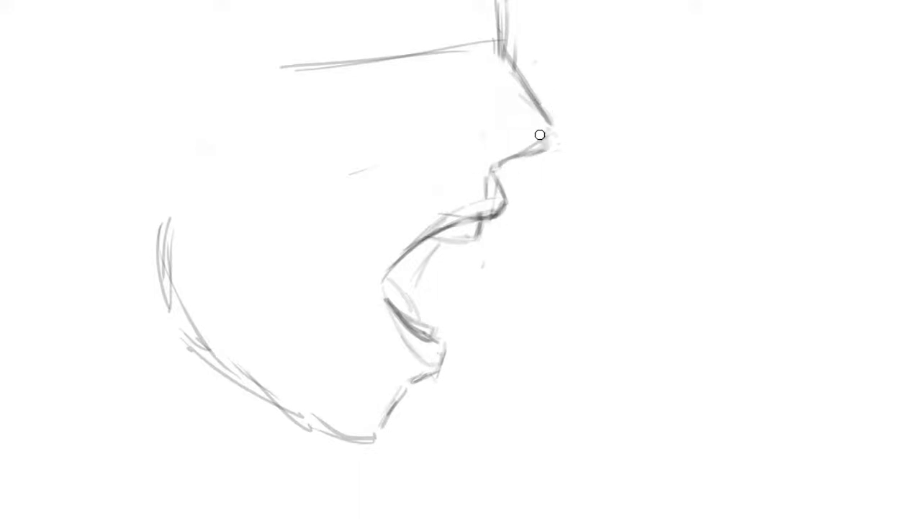
mouse_move(551, 126)
left_mouse_down()
mouse_move(504, 160)
mouse_move(478, 220)
mouse_move(394, 302)
left_mouse_up()
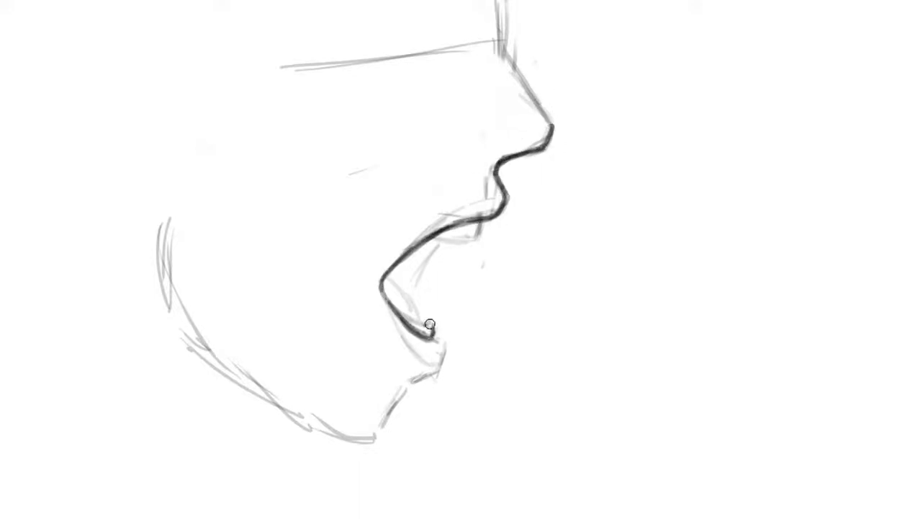
mouse_move(442, 244)
left_mouse_down()
mouse_move(421, 257)
mouse_move(400, 296)
left_mouse_up()
mouse_move(433, 328)
left_mouse_down()
mouse_move(439, 364)
mouse_move(388, 407)
mouse_move(206, 349)
left_mouse_up()
left_click_drag(161, 215, 214, 338)
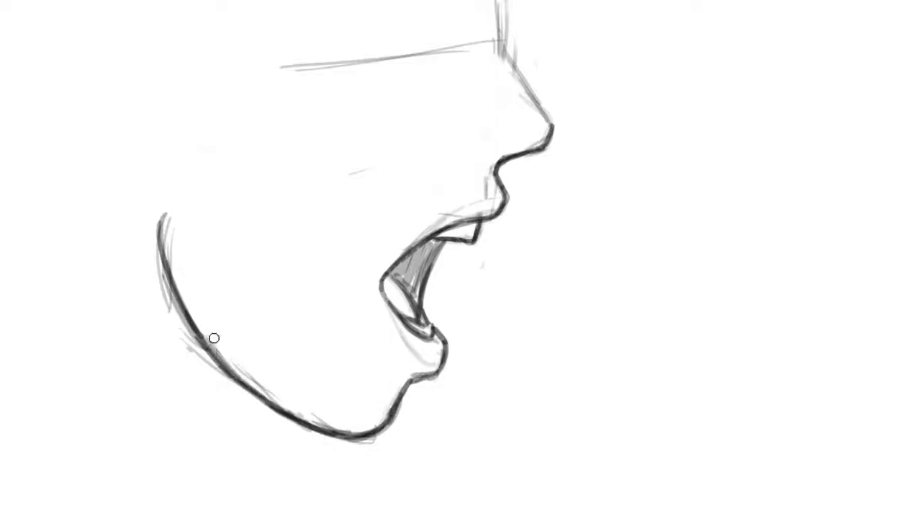
- Shade along the upper lip, erase the top guide line, and shade the second profile's mouth grey
left_click_drag(496, 204, 418, 232)
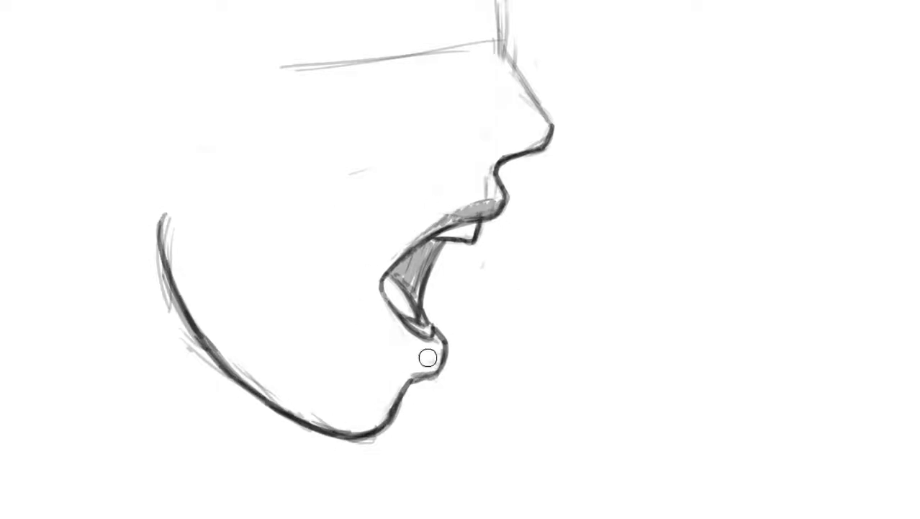
left_click_drag(503, 45, 267, 65)
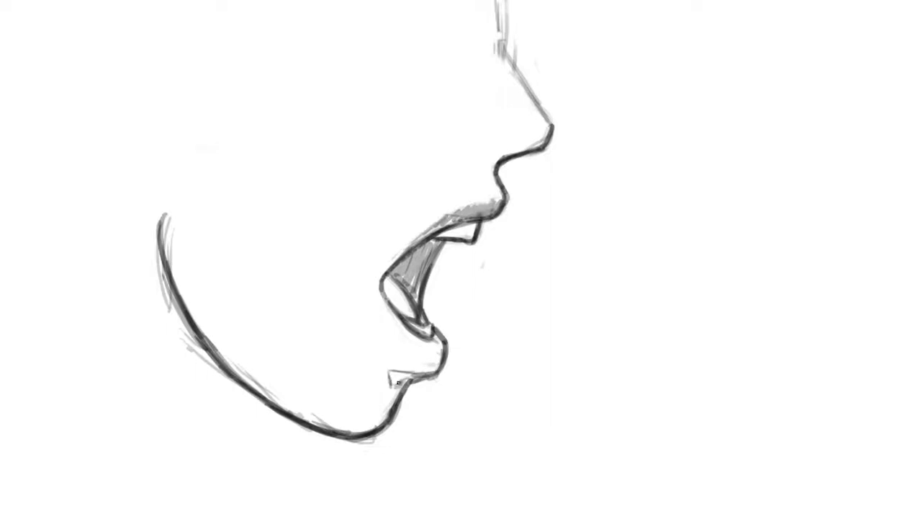
scroll(360, 303, "down", 3)
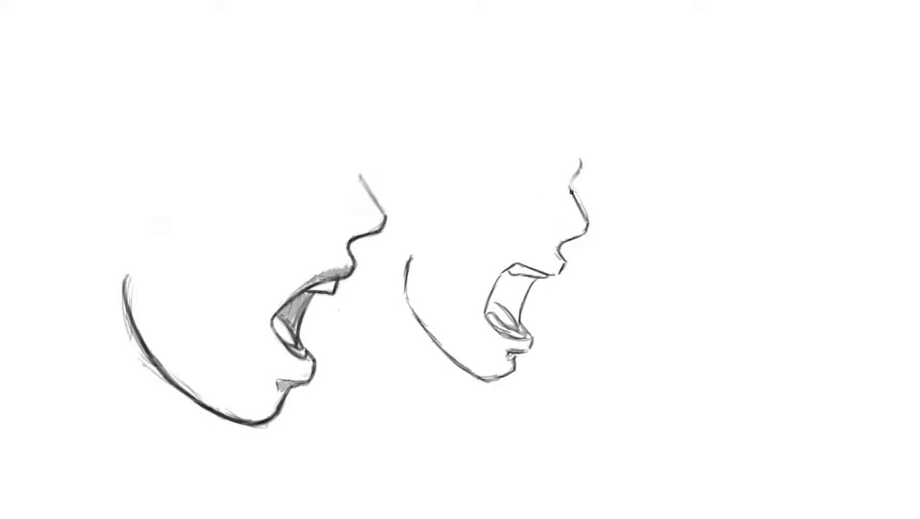
left_click_drag(506, 279, 512, 321)
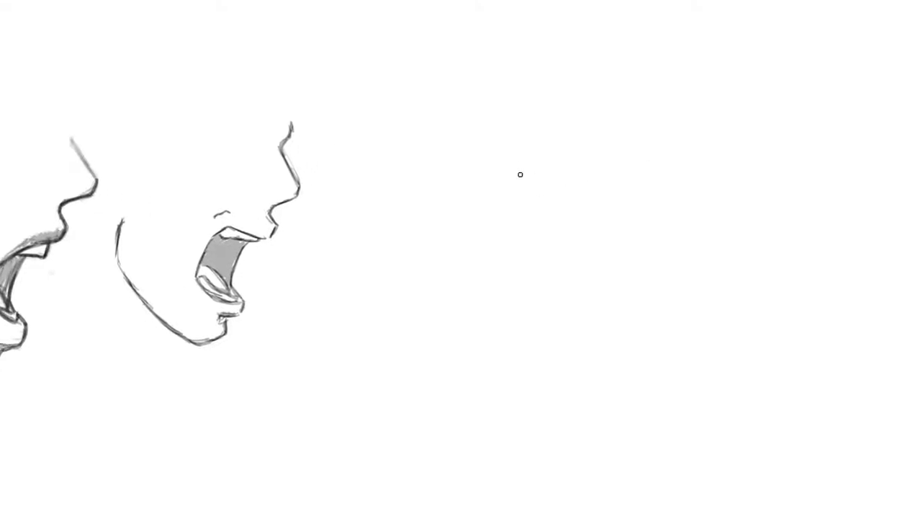
- Sketch a tilted head with contour guides and shade its open mouth grey
mouse_move(521, 125)
left_mouse_down()
mouse_move(528, 301)
mouse_move(722, 281)
mouse_move(730, 234)
left_mouse_up()
left_click_drag(519, 235, 700, 185)
left_click_drag(548, 125, 597, 346)
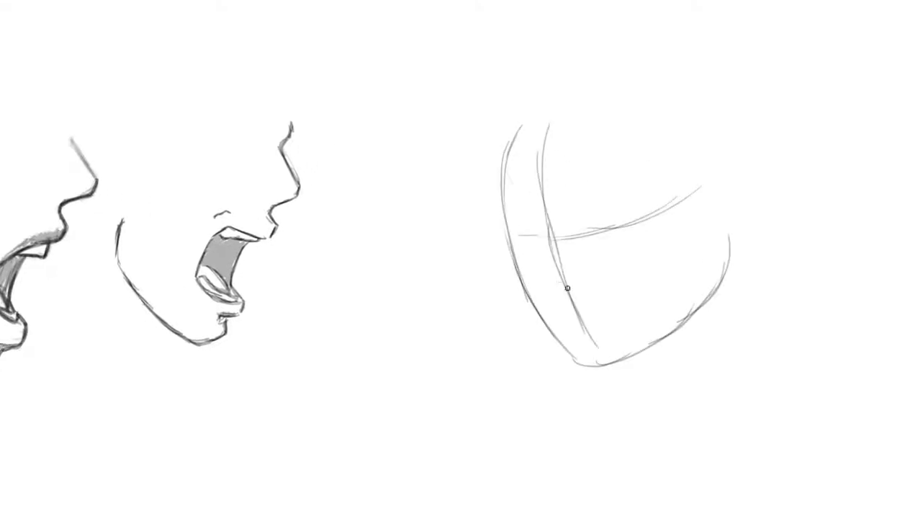
scroll(562, 319, "up", 3)
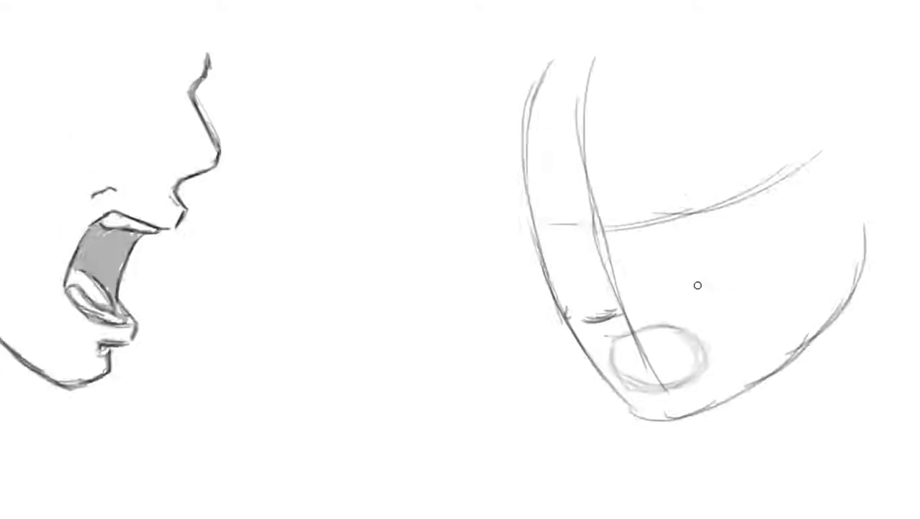
mouse_move(693, 151)
left_mouse_down()
mouse_move(626, 288)
mouse_move(440, 318)
mouse_move(443, 212)
left_mouse_up()
key("e")
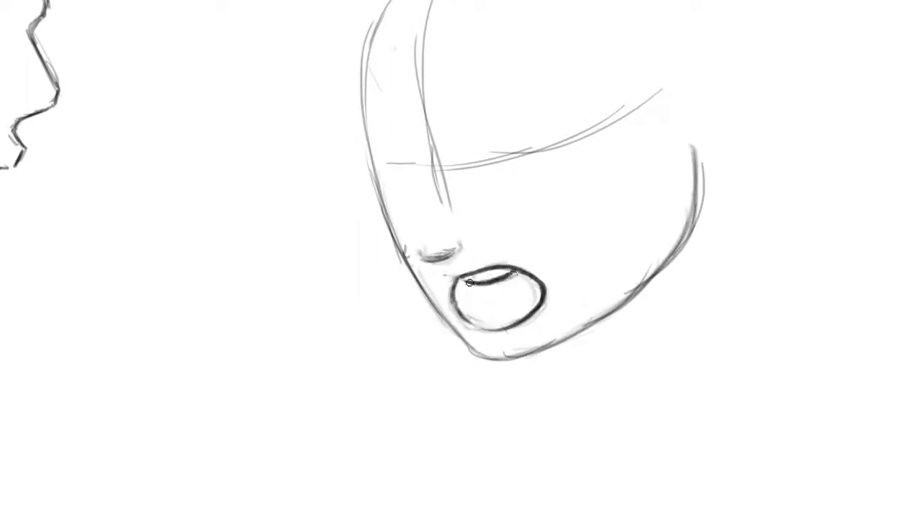
mouse_move(461, 319)
left_mouse_down()
mouse_move(533, 303)
mouse_move(458, 278)
left_mouse_up()
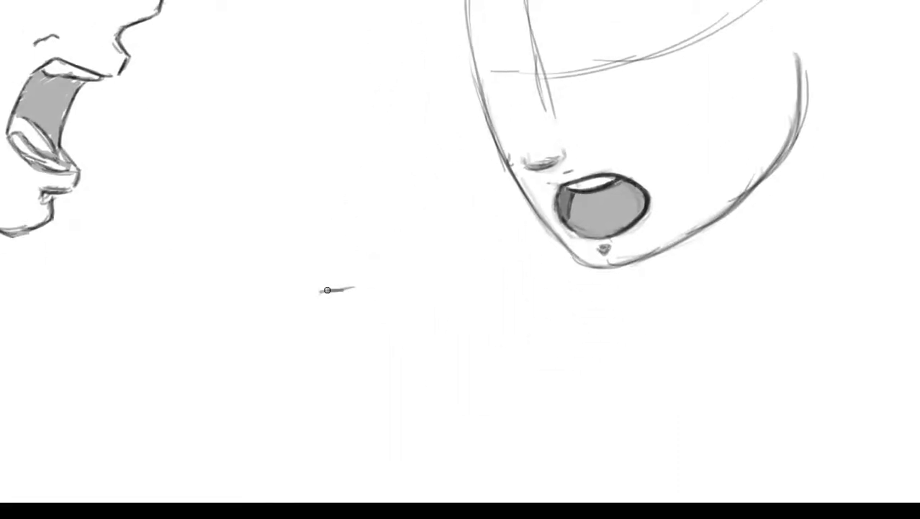
- Sketch a front-view open mouth and ink its inner mouth and outer lip contours
mouse_move(327, 289)
left_mouse_down()
mouse_move(421, 333)
mouse_move(329, 315)
mouse_move(371, 257)
mouse_move(317, 399)
mouse_move(339, 325)
mouse_move(410, 360)
left_mouse_up()
left_click_drag(386, 212, 343, 193)
left_click_drag(302, 231, 295, 356)
left_click_drag(404, 209, 331, 407)
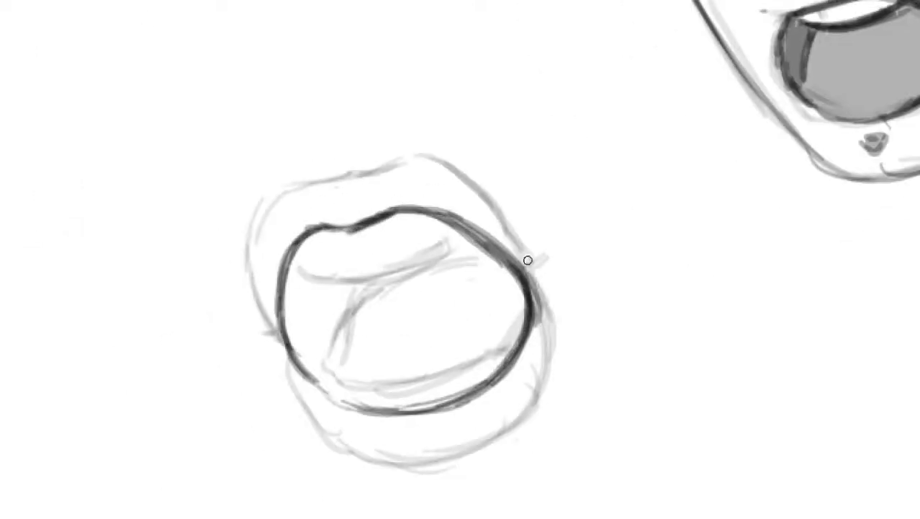
left_click_drag(528, 260, 322, 440)
left_click_drag(433, 147, 540, 274)
mouse_move(458, 166)
left_mouse_down()
mouse_move(248, 218)
mouse_move(281, 338)
left_mouse_up()
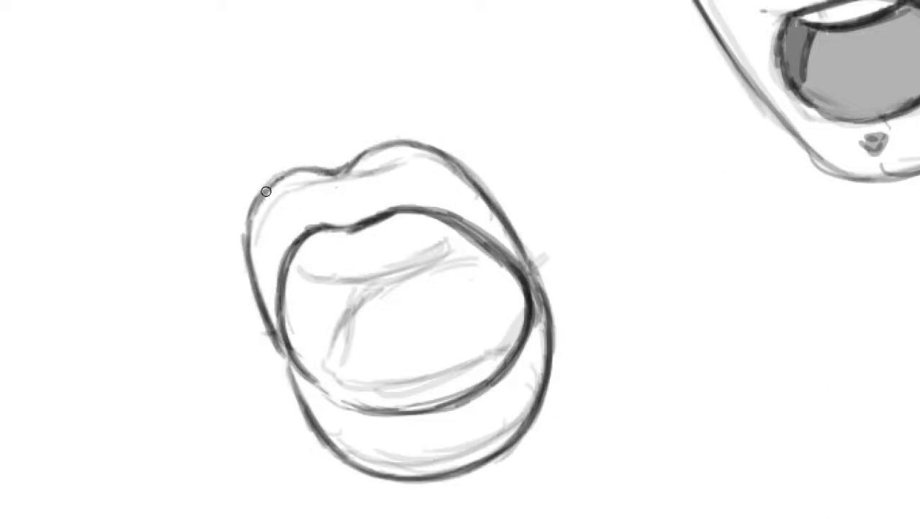
left_click_drag(260, 189, 509, 246)
- Fill the lips grey and ink the upper and lower teeth and tongue contour
left_click_drag(332, 199, 514, 258)
mouse_move(533, 303)
left_mouse_down()
mouse_move(378, 425)
mouse_move(317, 432)
left_mouse_up()
left_click_drag(303, 216, 288, 310)
left_click_drag(431, 101, 509, 160)
left_click_drag(438, 263, 288, 277)
left_click_drag(470, 243, 315, 261)
left_click_drag(352, 229, 363, 238)
mouse_move(322, 376)
left_mouse_down()
mouse_move(433, 378)
mouse_move(512, 331)
left_mouse_up()
mouse_move(360, 288)
left_mouse_down()
mouse_move(311, 338)
mouse_move(349, 336)
mouse_move(309, 317)
mouse_move(302, 329)
left_mouse_up()
left_click_drag(398, 233, 359, 222)
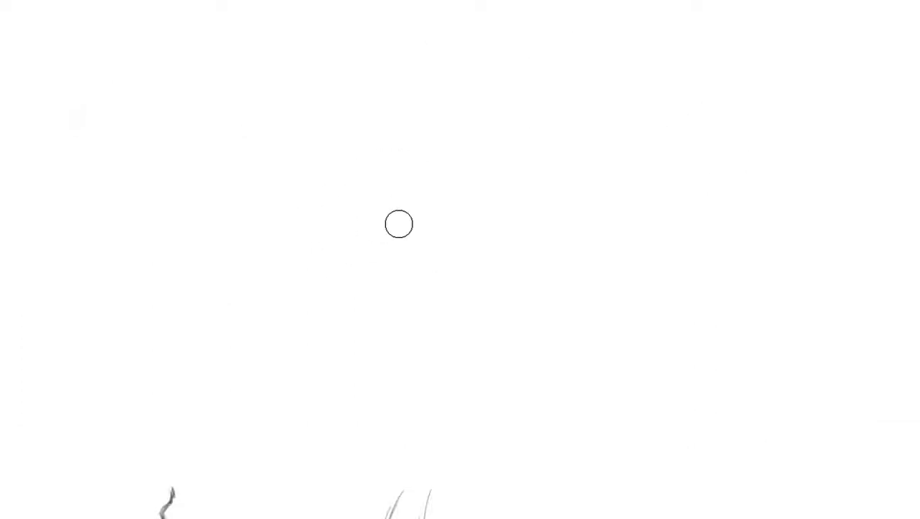
- Draw an almond eye outline with a thick tail and fill it grey
left_click_drag(441, 248, 684, 249)
left_click_drag(480, 238, 527, 285)
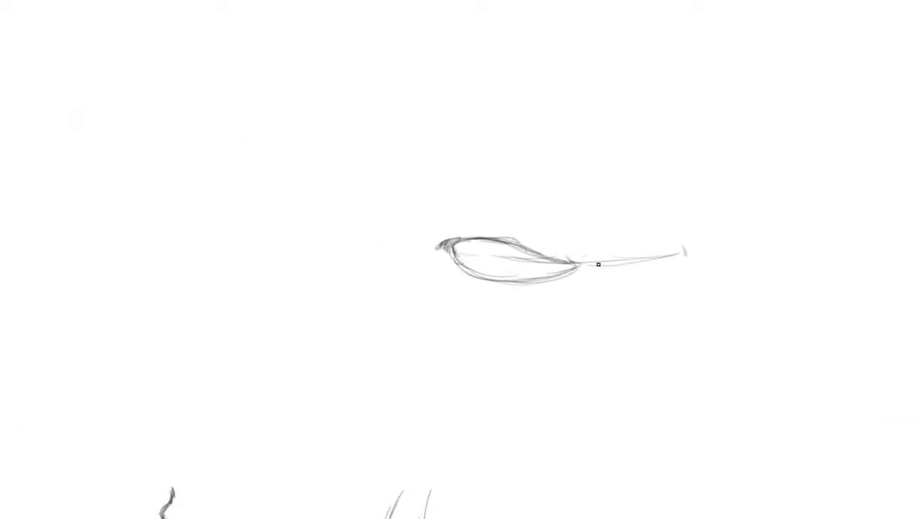
left_click_drag(576, 264, 688, 250)
left_click_drag(457, 263, 576, 267)
mouse_move(485, 255)
left_mouse_down()
mouse_move(470, 263)
mouse_move(461, 248)
mouse_move(508, 275)
left_mouse_up()
- Add a highlight, darker tip and tail, and soft grey shading around the eye
left_click_drag(580, 264, 688, 250)
left_click_drag(455, 245, 448, 248)
left_click_drag(687, 250, 519, 260)
left_click_drag(612, 316, 571, 316)
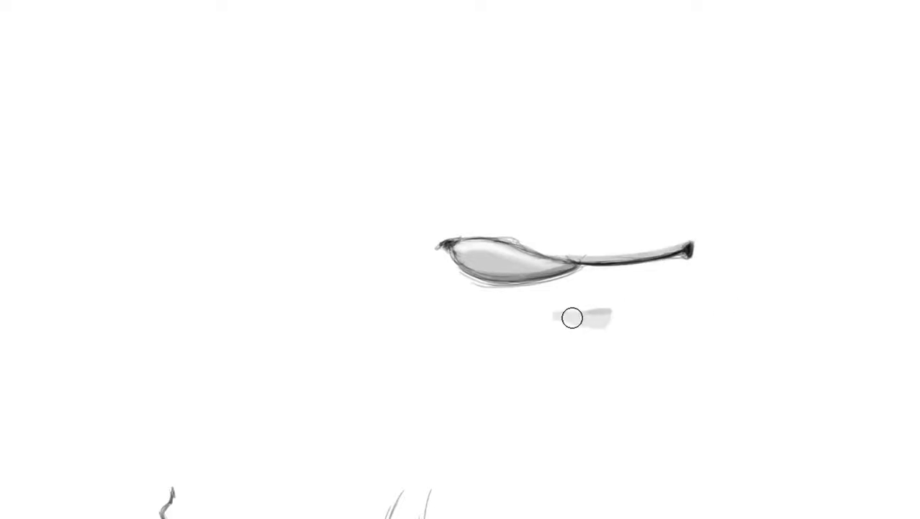
mouse_move(446, 243)
left_mouse_down()
mouse_move(434, 261)
mouse_move(432, 292)
left_mouse_up()
left_click_drag(691, 229, 439, 235)
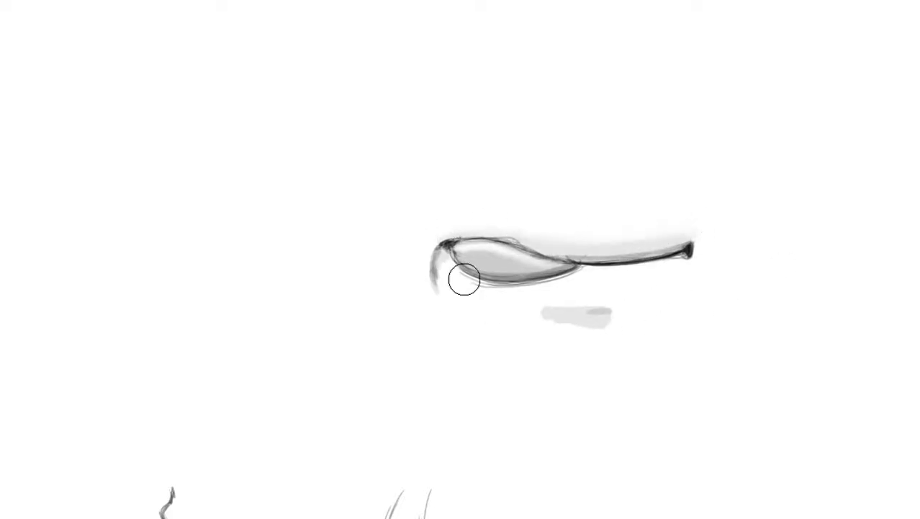
- Draw a second eye with a tail, shading beneath, a lash and a lower lid stroke
left_click_drag(559, 308, 536, 308)
mouse_move(354, 240)
left_mouse_down()
mouse_move(513, 238)
mouse_move(298, 232)
left_mouse_up()
mouse_move(298, 237)
left_mouse_down()
mouse_move(431, 247)
mouse_move(295, 234)
left_mouse_up()
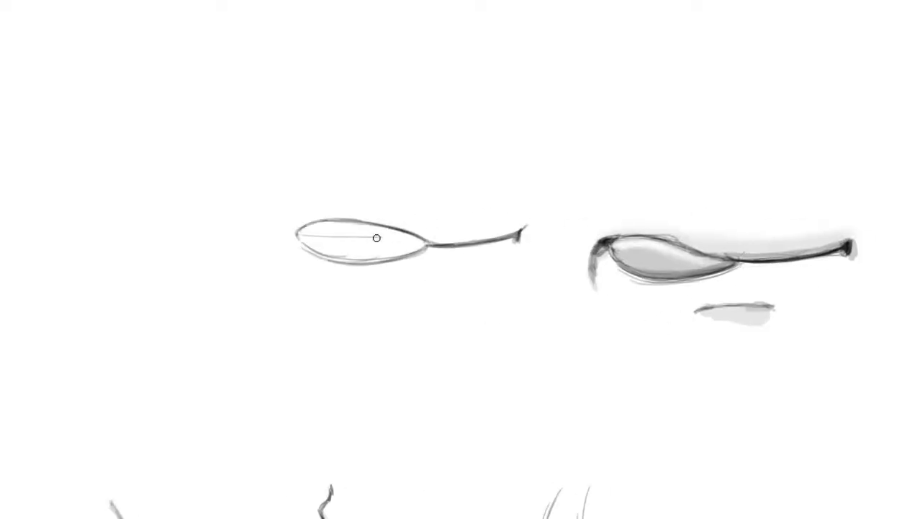
mouse_move(339, 256)
left_mouse_down()
mouse_move(416, 243)
mouse_move(302, 237)
mouse_move(341, 227)
mouse_move(431, 245)
mouse_move(525, 232)
left_mouse_up()
left_click_drag(307, 222, 281, 223)
left_click_drag(278, 182, 238, 216)
left_click_drag(454, 292, 390, 299)
- Add brow lines and an arched curve, a small shaded mouth, and fill the top eye grey
left_click_drag(713, 114, 618, 141)
left_click_drag(484, 126, 580, 135)
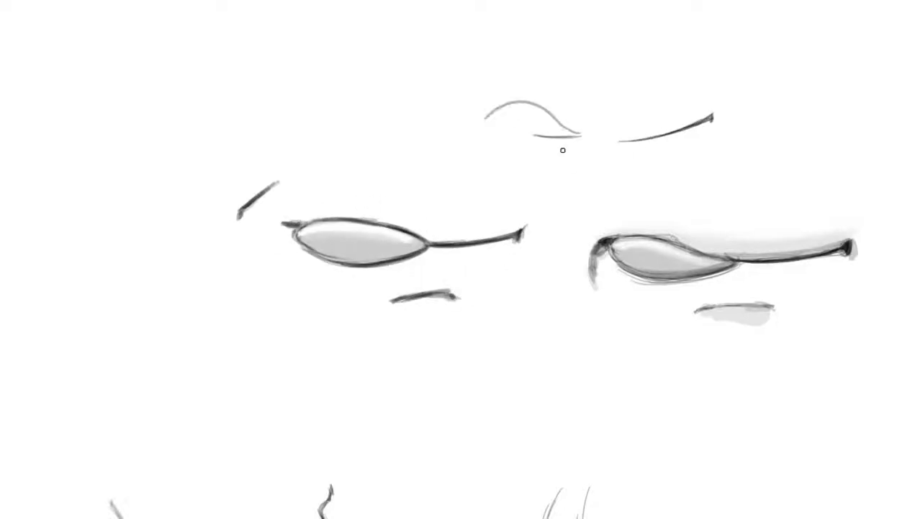
left_click_drag(676, 132, 609, 141)
mouse_move(596, 175)
left_mouse_down()
mouse_move(632, 174)
mouse_move(630, 189)
left_mouse_up()
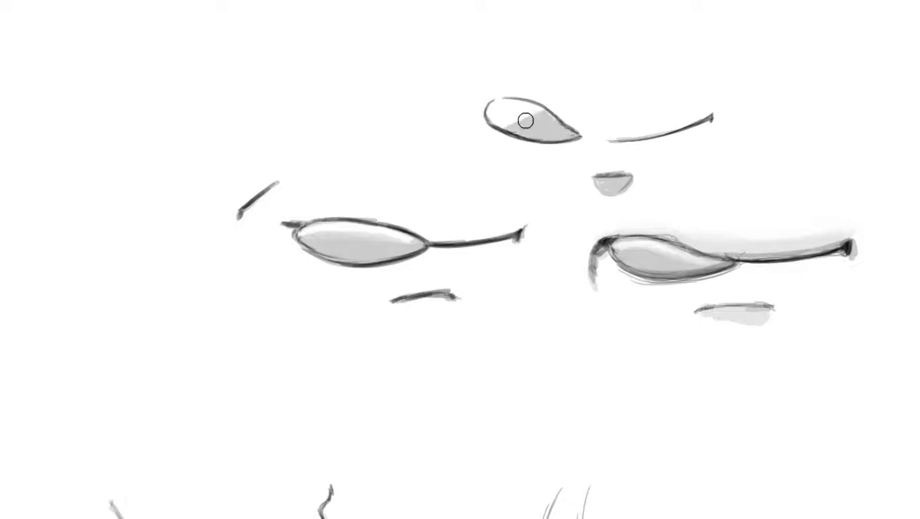
mouse_move(496, 115)
left_mouse_down()
mouse_move(561, 129)
mouse_move(513, 95)
left_mouse_up()
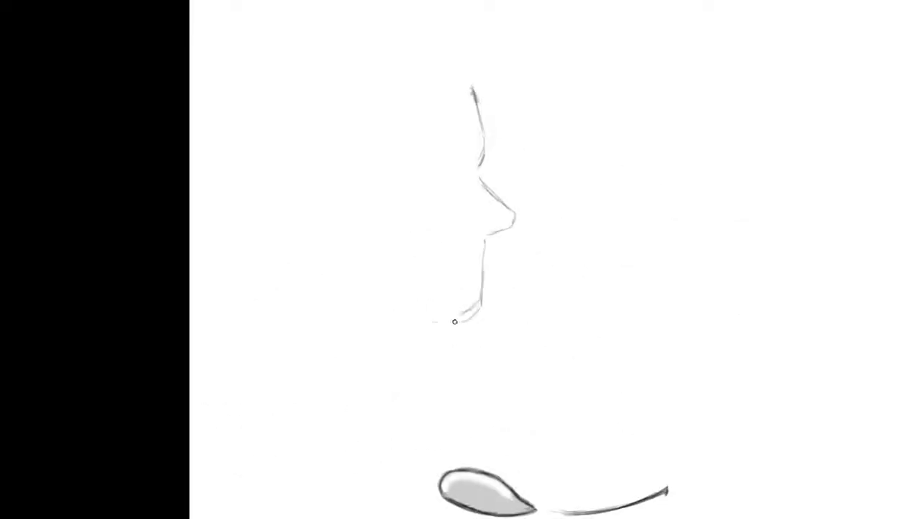
- Ink the first profile's lips, chin, philtrum and nostril, erasing stray sketch lines
mouse_move(519, 239)
left_mouse_down()
mouse_move(448, 278)
mouse_move(508, 371)
mouse_move(381, 443)
left_mouse_up()
left_click_drag(531, 260, 450, 277)
left_click_drag(504, 317, 458, 406)
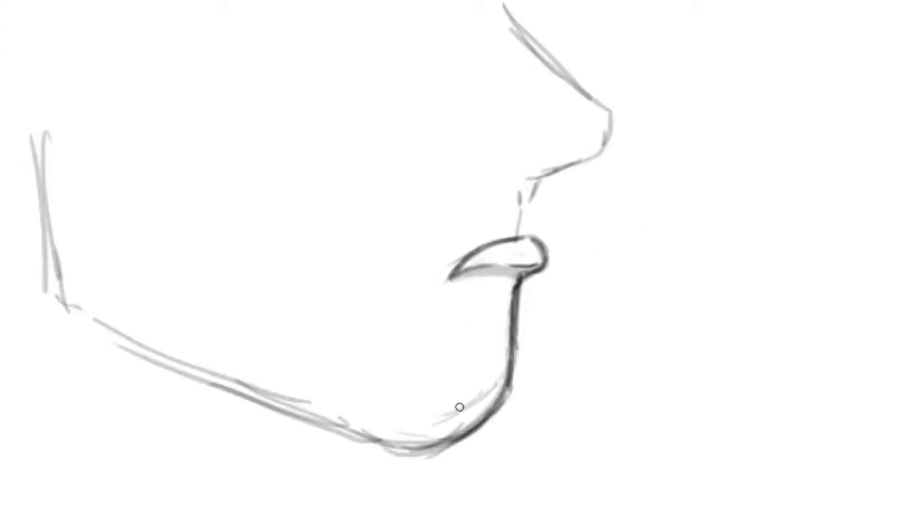
mouse_move(450, 277)
left_mouse_down()
mouse_move(533, 237)
mouse_move(542, 173)
mouse_move(497, 122)
left_mouse_up()
mouse_move(414, 266)
left_mouse_down()
mouse_move(442, 144)
mouse_move(421, 245)
left_mouse_up()
left_click_drag(239, 198, 346, 335)
scroll(501, 222, "up", 3)
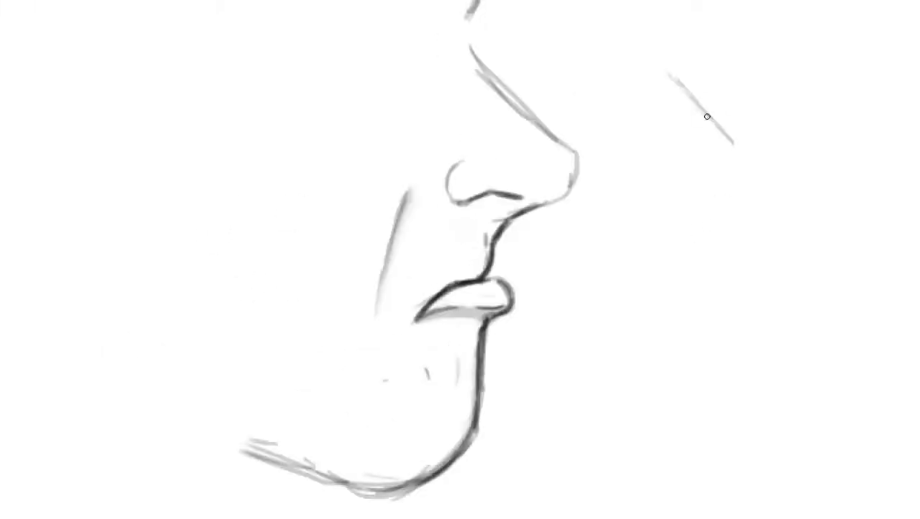
- Draw a second profile with nose, nostril, lips, chin and jawline, darkening its lines
left_click_drag(670, 73, 729, 144)
left_click_drag(729, 144, 692, 248)
left_click_drag(701, 199, 685, 156)
mouse_move(697, 216)
left_mouse_down()
mouse_move(652, 271)
mouse_move(581, 426)
left_mouse_up()
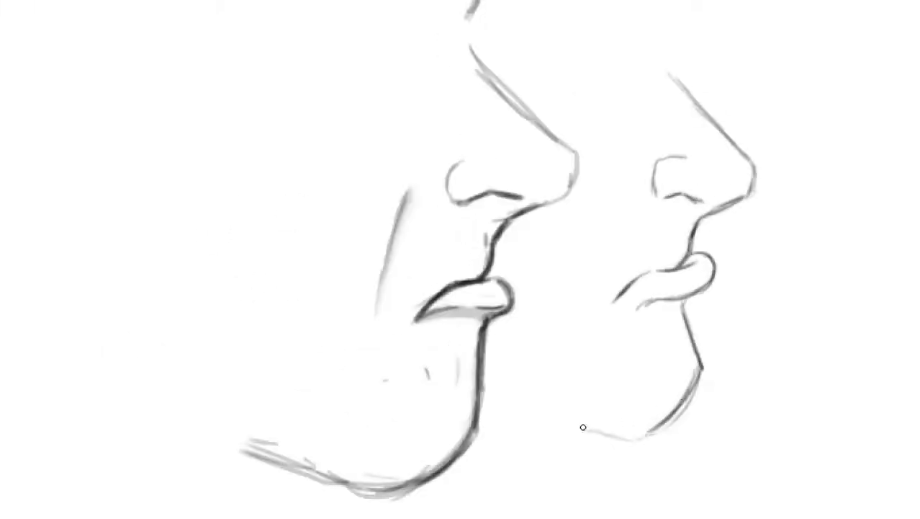
left_click_drag(703, 371, 569, 418)
left_click_drag(681, 291, 702, 375)
left_click_drag(698, 223, 612, 302)
left_click_drag(756, 187, 729, 139)
left_click_drag(685, 158, 654, 188)
- Draw a third profile's nose, lips, chin and jaw, and begin a fourth profile higher up
mouse_move(647, 40)
left_mouse_down()
mouse_move(654, 220)
mouse_move(596, 266)
left_mouse_up()
left_click_drag(652, 252, 649, 353)
left_click_drag(657, 339, 537, 337)
left_click_drag(660, 223, 598, 263)
scroll(660, 89, "down", 3)
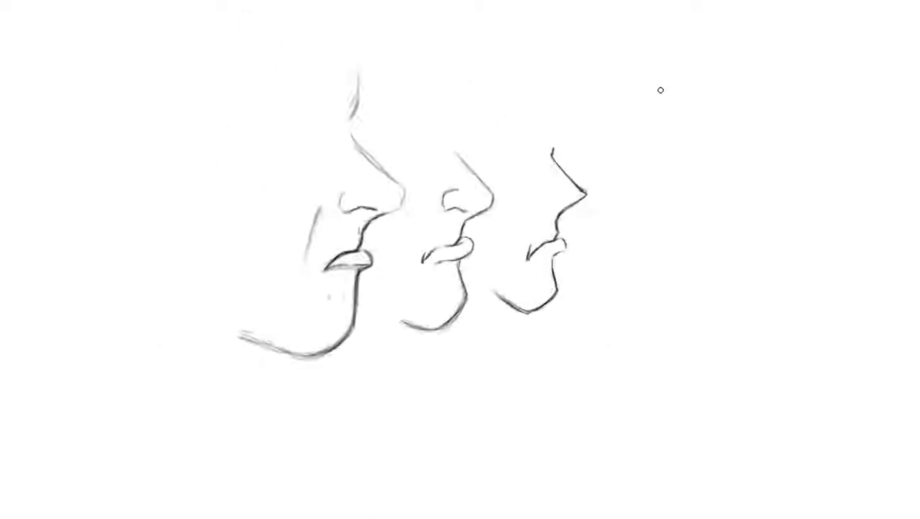
left_click_drag(504, 144, 461, 403)
left_click_drag(558, 77, 520, 114)
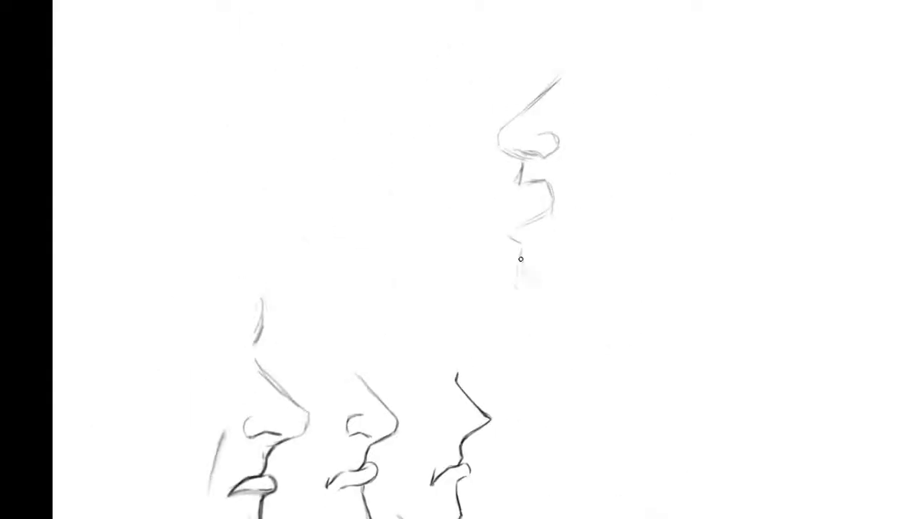
- Ink the shouting profile's upper lip, nose, lips and jaw, undoing the stray hatching inside the lips
mouse_move(393, 188)
left_mouse_down()
mouse_move(445, 279)
mouse_move(354, 345)
mouse_move(540, 445)
left_mouse_up()
left_click_drag(697, 189, 497, 414)
mouse_move(389, 173)
left_mouse_down()
mouse_move(431, 132)
mouse_move(455, 55)
left_mouse_up()
left_click_drag(389, 209, 360, 342)
left_click_drag(360, 345, 421, 329)
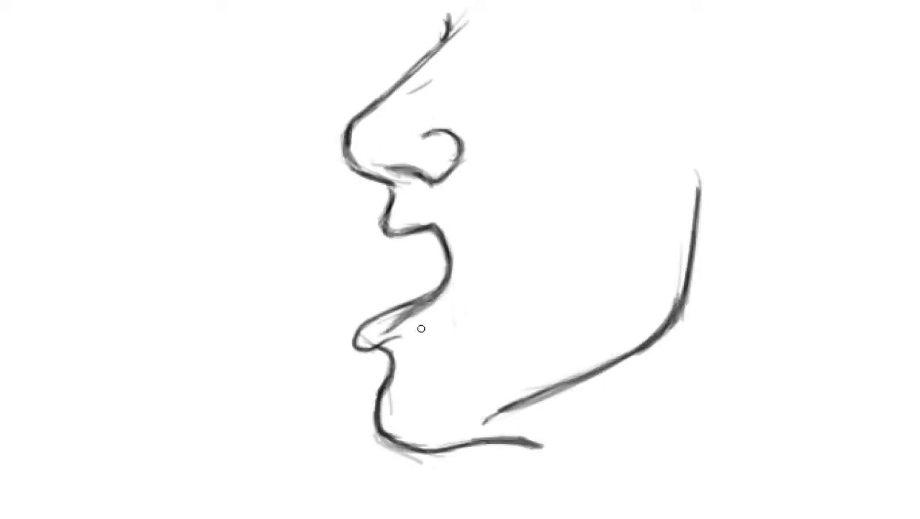
key("ctrl+z")
- Add a nostril shadow, teeth, a protruding shaded lower lip and grey upper-lip shading
left_click_drag(457, 139, 475, 217)
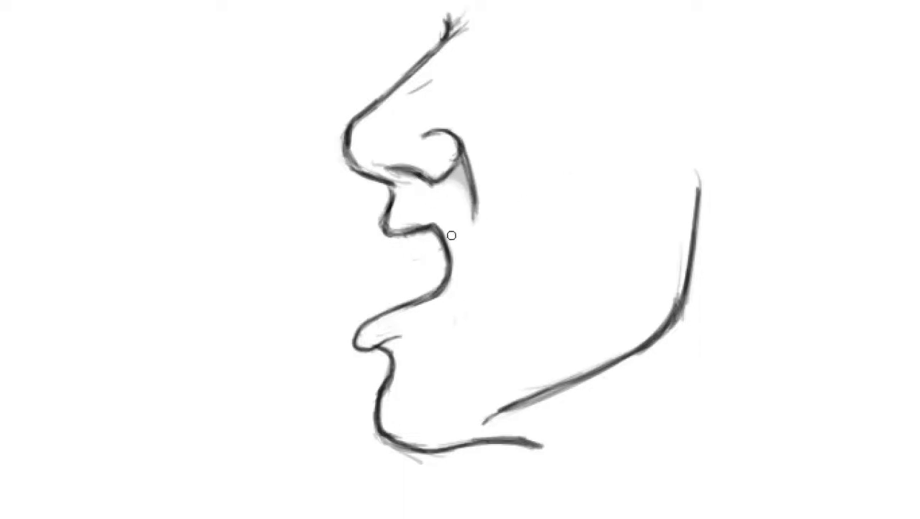
left_click_drag(447, 242, 367, 320)
left_click_drag(439, 288, 427, 304)
mouse_move(454, 266)
left_mouse_down()
mouse_move(381, 334)
mouse_move(432, 299)
left_mouse_up()
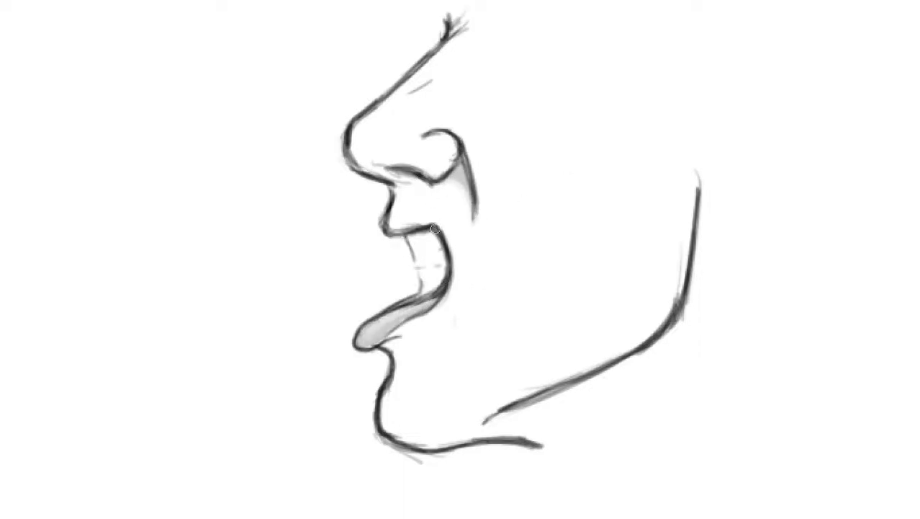
left_click_drag(389, 225, 431, 216)
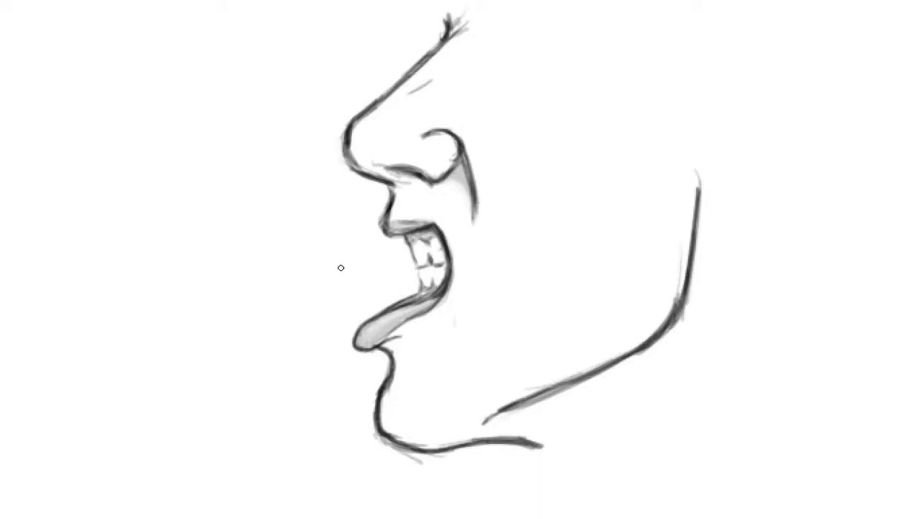
- Sketch a second snarling profile on the left with nose, nostril, mouth edge, lower lip and chin
mouse_move(324, 58)
left_mouse_down()
mouse_move(274, 99)
mouse_move(289, 232)
mouse_move(346, 219)
mouse_move(371, 281)
left_mouse_up()
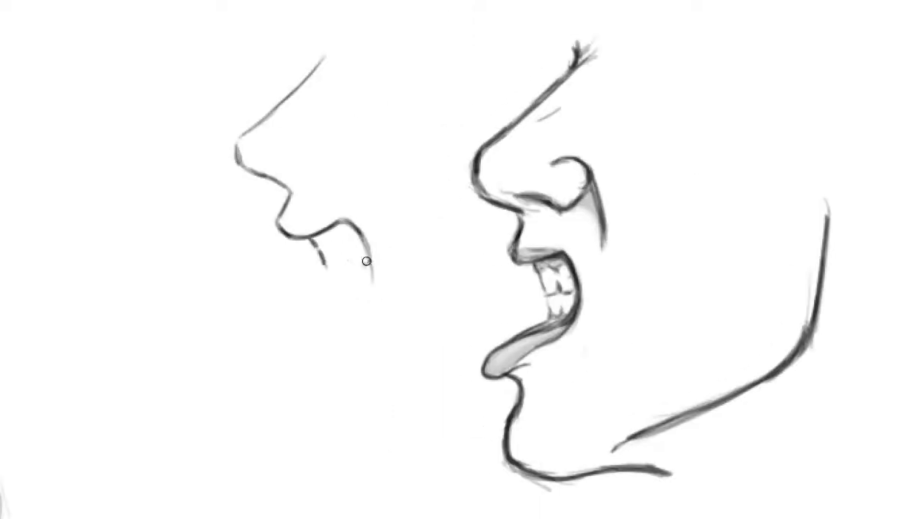
left_click_drag(365, 237, 328, 314)
mouse_move(336, 273)
left_mouse_down()
mouse_move(351, 328)
mouse_move(387, 290)
left_mouse_up()
left_click_drag(338, 310, 331, 263)
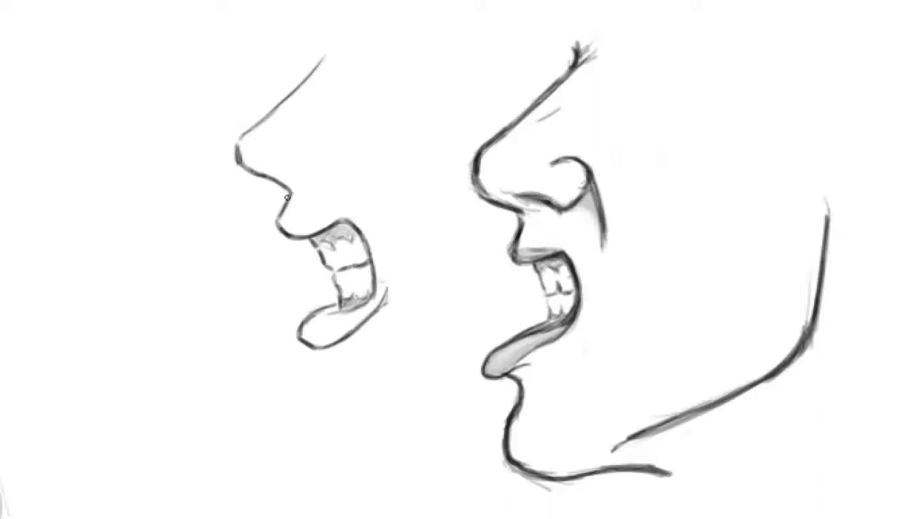
left_click_drag(321, 144, 358, 194)
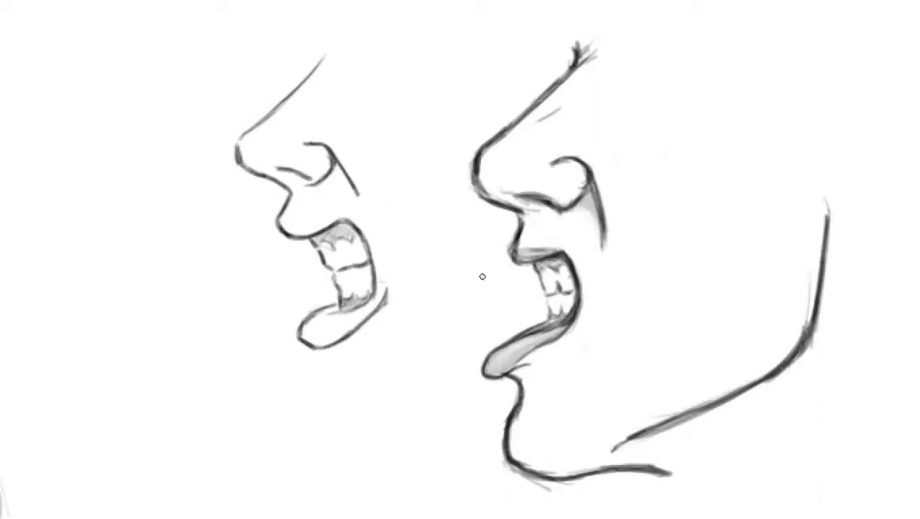
mouse_move(322, 288)
left_mouse_down()
mouse_move(381, 353)
mouse_move(432, 329)
left_mouse_up()
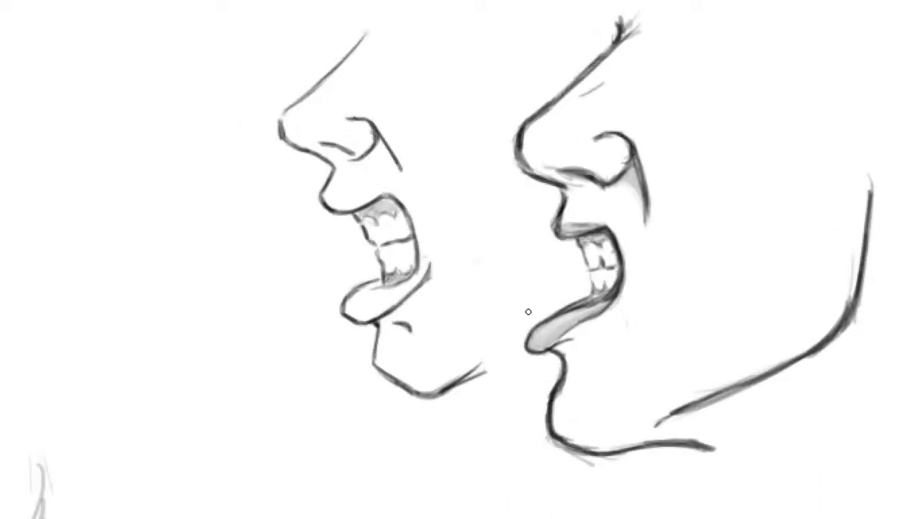
- Start a third profile with nose, upper lip and open mouth edge, erasing its old jaw line
mouse_move(332, 110)
left_mouse_down()
mouse_move(263, 177)
mouse_move(308, 252)
mouse_move(386, 313)
mouse_move(352, 340)
left_mouse_up()
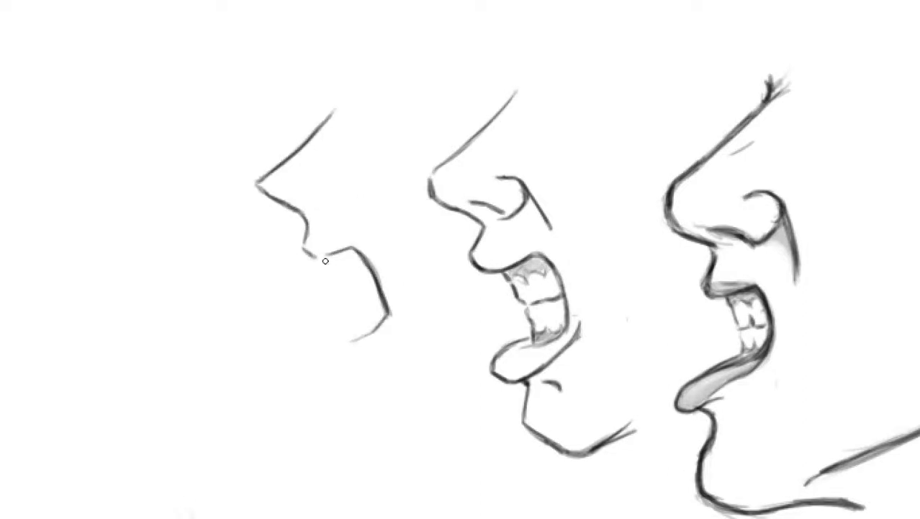
left_click_drag(326, 260, 353, 332)
mouse_move(353, 339)
left_mouse_down()
mouse_move(387, 314)
mouse_move(318, 364)
mouse_move(424, 396)
left_mouse_up()
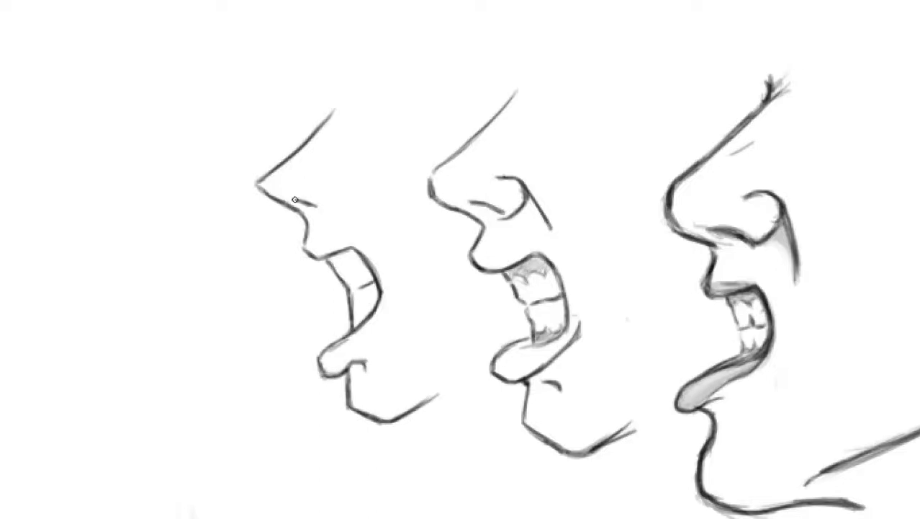
scroll(461, 259, "down", 3)
key("ctrl+t")
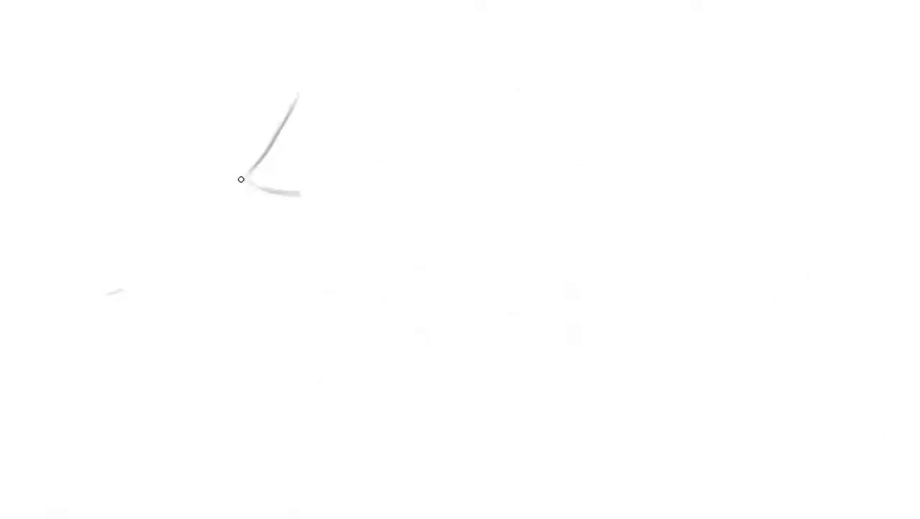
- Draw the new profile's chin and long jaw line, then darken its nose, lips and jaw
mouse_move(333, 290)
left_mouse_down()
mouse_move(476, 273)
mouse_move(531, 170)
left_mouse_up()
left_click_drag(298, 94, 310, 228)
left_click_drag(311, 232, 375, 344)
left_click_drag(410, 317, 520, 238)
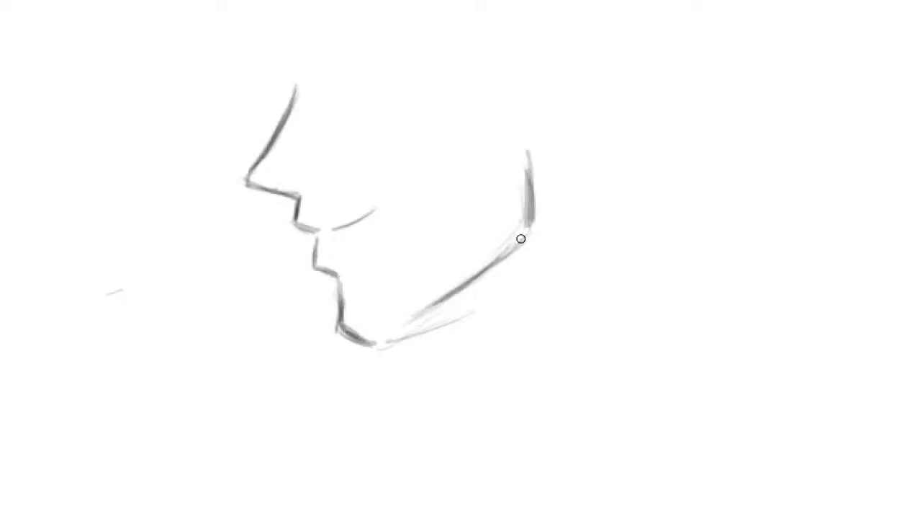
left_click_drag(361, 340, 482, 310)
left_click_drag(332, 229, 366, 213)
- Sketch a second angular face profile on the right with jaw, chin and a small open mouth
mouse_move(690, 65)
left_mouse_down()
mouse_move(636, 148)
mouse_move(705, 234)
mouse_move(824, 310)
left_mouse_up()
left_click_drag(670, 306, 777, 218)
left_click_drag(780, 178, 671, 306)
left_click_drag(659, 340, 704, 344)
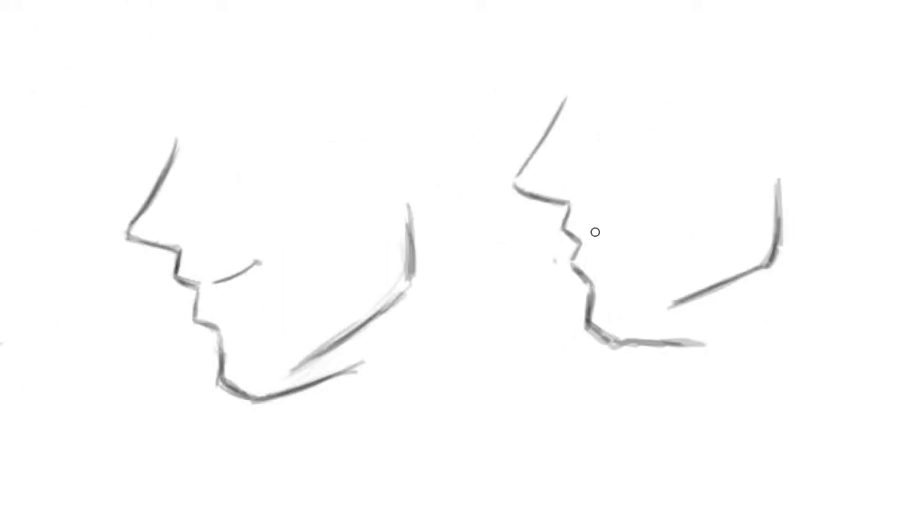
mouse_move(596, 232)
left_mouse_down()
mouse_move(649, 202)
mouse_move(620, 229)
left_mouse_up()
- Rough out another angular profile below with lips, chin and jaw
left_click_drag(414, 281, 421, 369)
left_click_drag(393, 316, 406, 357)
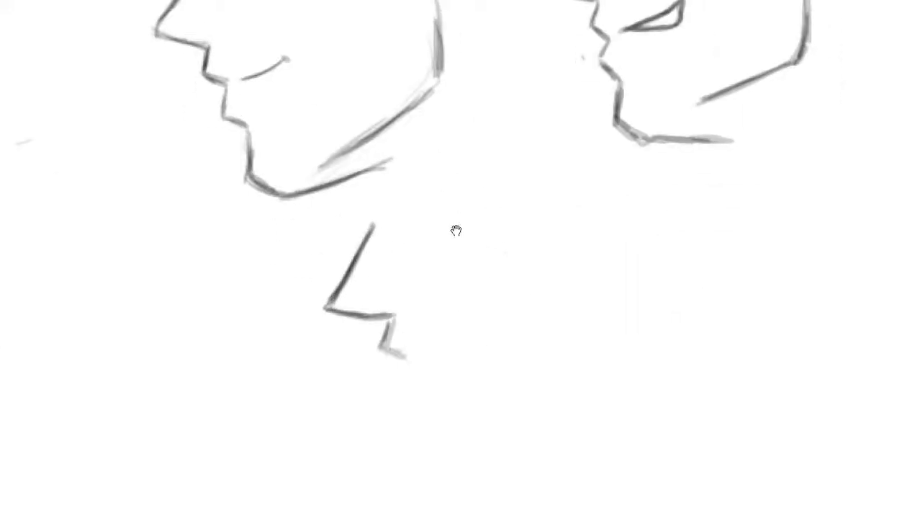
left_click_drag(456, 230, 388, 147)
mouse_move(335, 272)
left_mouse_down()
mouse_move(345, 376)
mouse_move(461, 392)
mouse_move(569, 252)
left_mouse_up()
left_click_drag(468, 393, 524, 430)
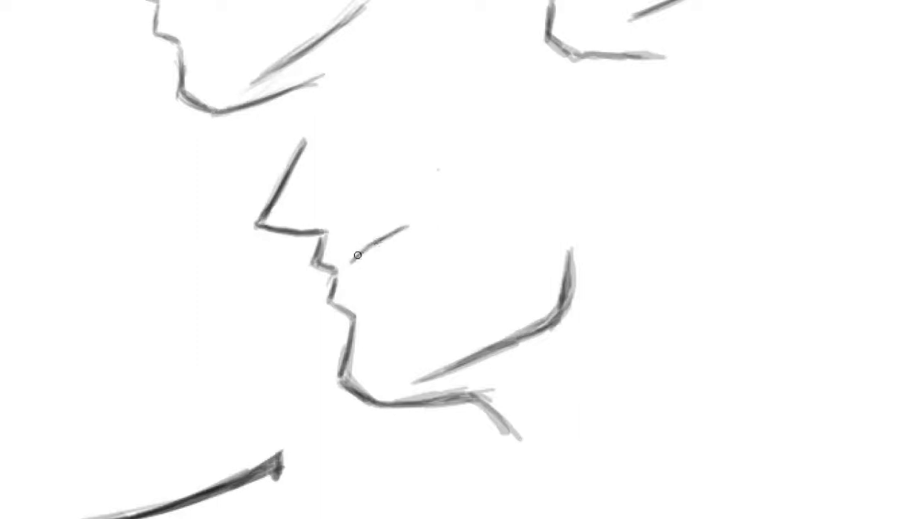
- Draw an angular profile with nose, lips, long jaw and a half-open mouth shaded grey
mouse_move(418, 74)
left_mouse_down()
mouse_move(385, 148)
mouse_move(454, 230)
mouse_move(513, 339)
mouse_move(630, 354)
left_mouse_up()
mouse_move(539, 315)
left_mouse_down()
mouse_move(648, 271)
mouse_move(701, 169)
mouse_move(540, 314)
left_mouse_up()
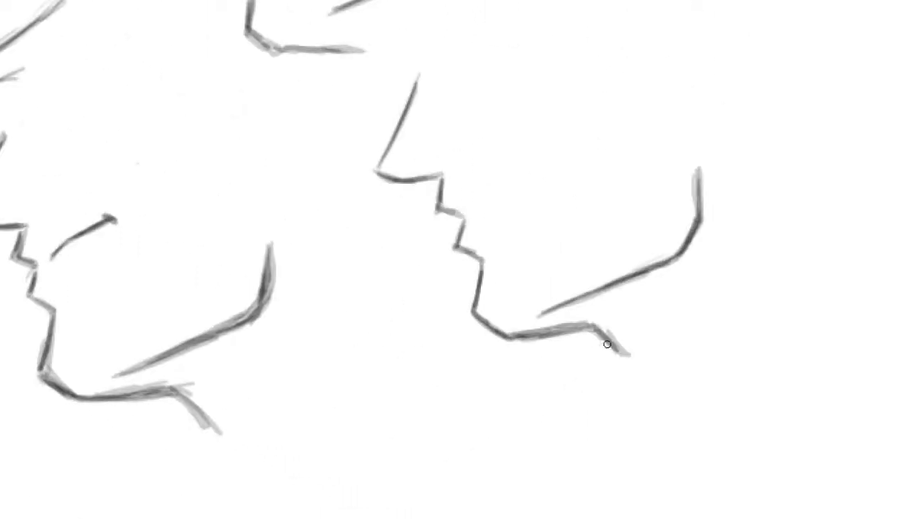
left_click_drag(620, 351, 423, 180)
left_click_drag(513, 171, 582, 212)
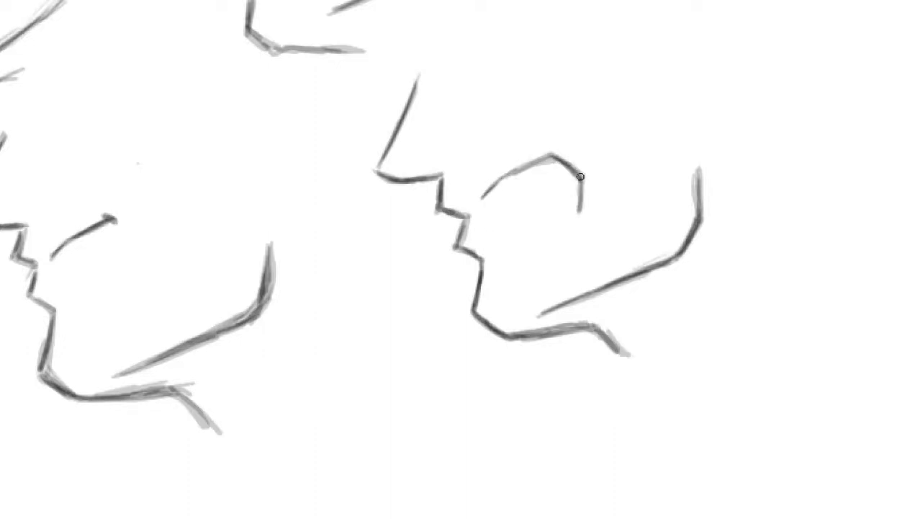
left_click_drag(482, 196, 497, 233)
mouse_move(582, 193)
left_mouse_down()
mouse_move(495, 237)
mouse_move(555, 155)
left_mouse_up()
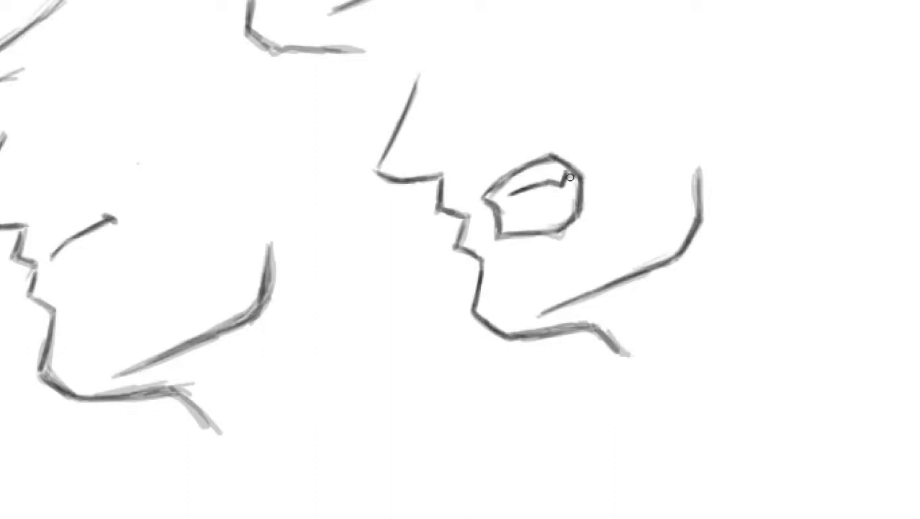
left_click_drag(572, 193, 504, 229)
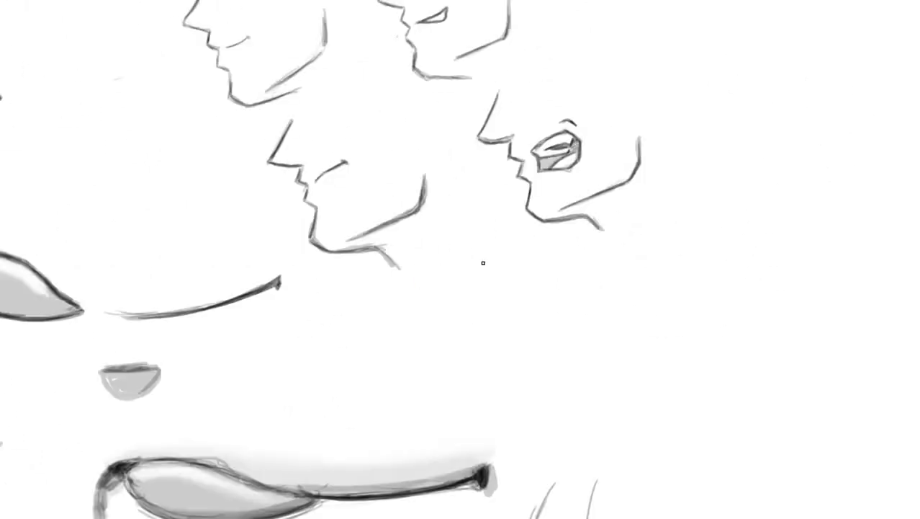
- Add a jawline, lower lip and chin under a shouting mouth, shading its interior grey
mouse_move(463, 245)
left_mouse_down()
mouse_move(453, 361)
mouse_move(549, 384)
mouse_move(526, 197)
mouse_move(542, 295)
mouse_move(563, 298)
mouse_move(520, 304)
mouse_move(489, 243)
mouse_move(496, 342)
left_mouse_up()
left_click_drag(425, 288, 432, 325)
left_click_drag(432, 325, 580, 242)
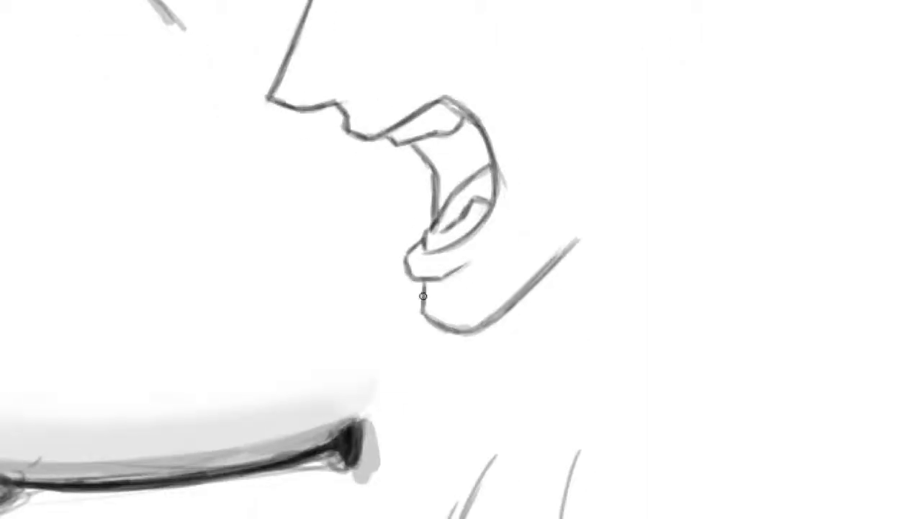
left_click_drag(497, 245, 479, 317)
scroll(461, 260, "down", 3)
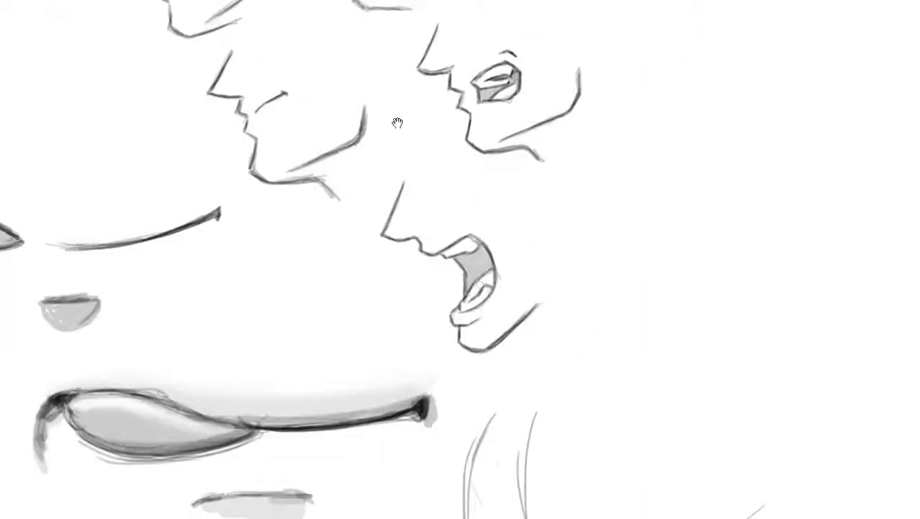
scroll(387, 155, "up", 3)
- Sketch another profile's nose line, short lip strokes, open mouth and chin
left_click_drag(387, 156, 375, 217)
mouse_move(412, 70)
left_mouse_down()
mouse_move(470, 225)
mouse_move(517, 308)
left_mouse_up()
left_click_drag(487, 229, 524, 235)
mouse_move(472, 225)
left_mouse_down()
mouse_move(514, 281)
mouse_move(530, 248)
left_mouse_up()
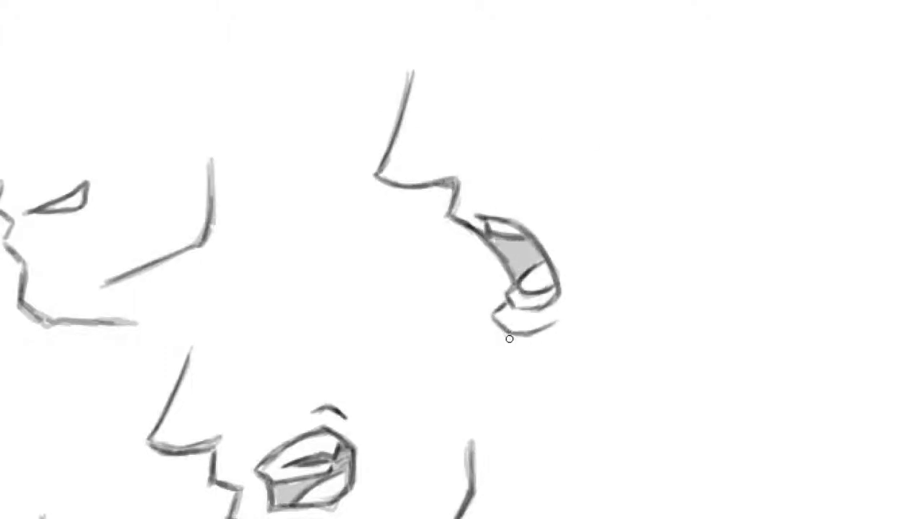
left_click_drag(509, 339, 621, 348)
left_click_drag(572, 306, 585, 290)
mouse_move(522, 379)
left_mouse_down()
mouse_move(638, 336)
mouse_move(497, 335)
left_mouse_up()
left_click_drag(514, 303, 475, 231)
- Start a new nose profile in an empty area of the canvas
scroll(340, 209, "down", 5)
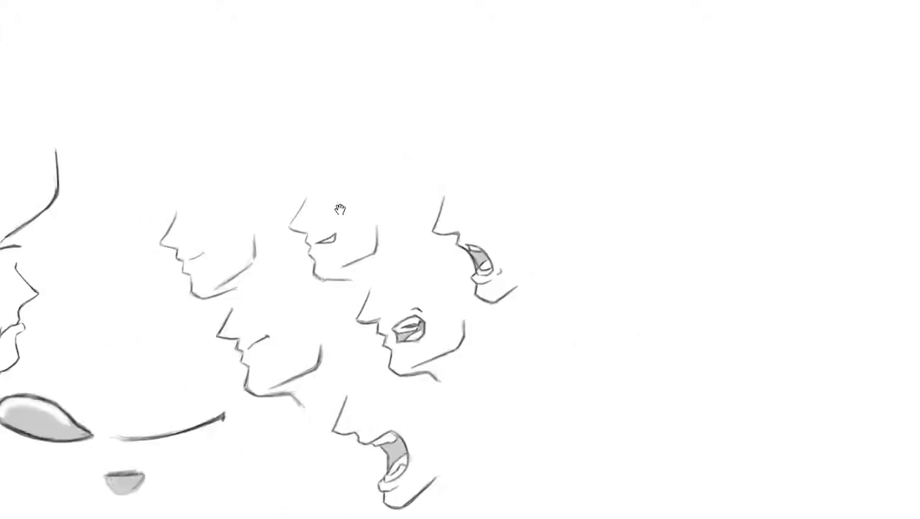
left_click_drag(340, 209, 444, 135)
mouse_move(489, 188)
left_mouse_down()
mouse_move(429, 97)
mouse_move(502, 301)
left_mouse_up()
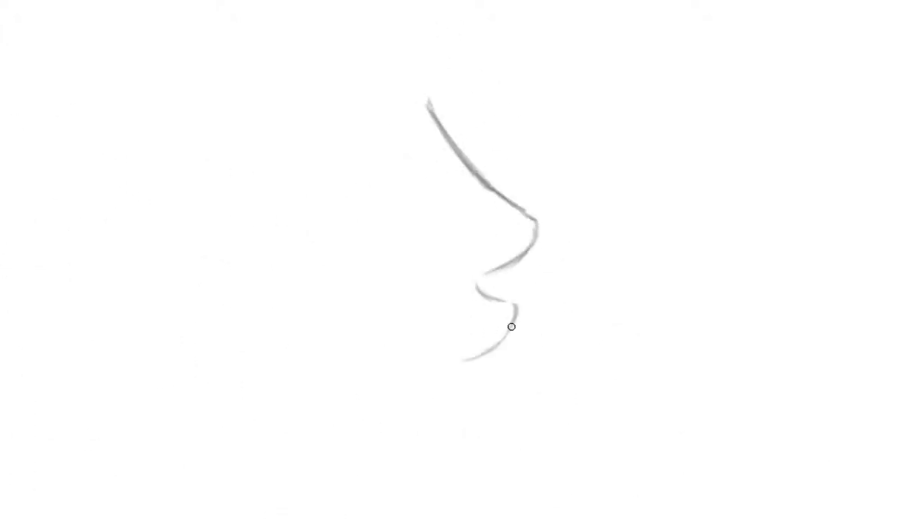
- Draw the chin and jawline beneath the closed lips
left_click_drag(508, 398, 477, 404)
left_click_drag(474, 422, 496, 461)
scroll(425, 231, "down", 2)
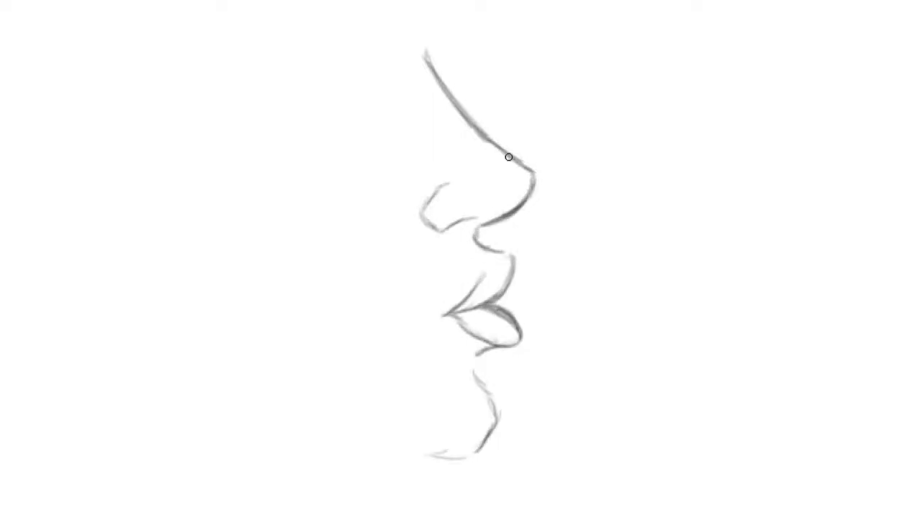
left_click_drag(477, 359, 468, 452)
mouse_move(468, 450)
left_mouse_down()
mouse_move(364, 454)
mouse_move(333, 439)
left_mouse_up()
left_click_drag(461, 456, 358, 464)
- Darken a line on the faint right profile and ink its chin below the lower lip
scroll(598, 216, "right", 2)
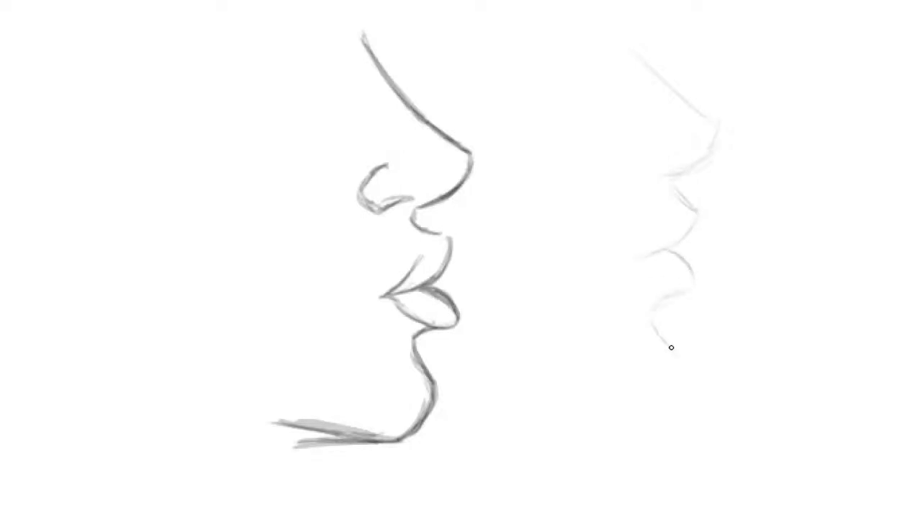
scroll(671, 347, "right", 3)
left_click_drag(589, 246, 568, 222)
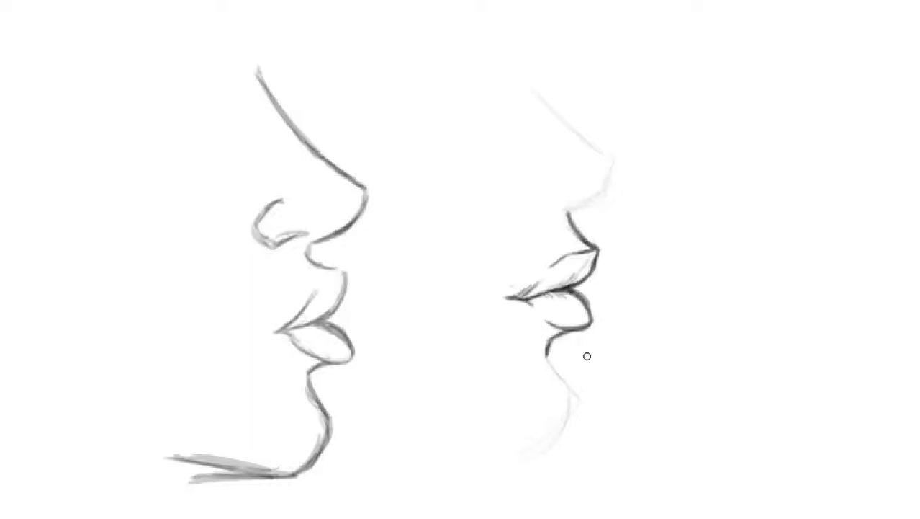
mouse_move(549, 335)
left_mouse_down()
mouse_move(553, 427)
mouse_move(492, 451)
left_mouse_up()
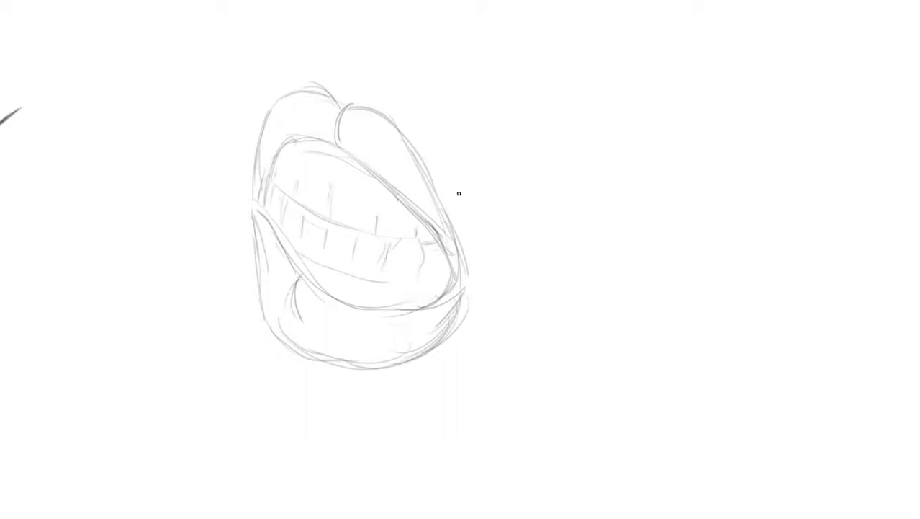
- Ink the grin's upper and lower lip outlines and add two more lower teeth
left_click_drag(389, 187, 309, 147)
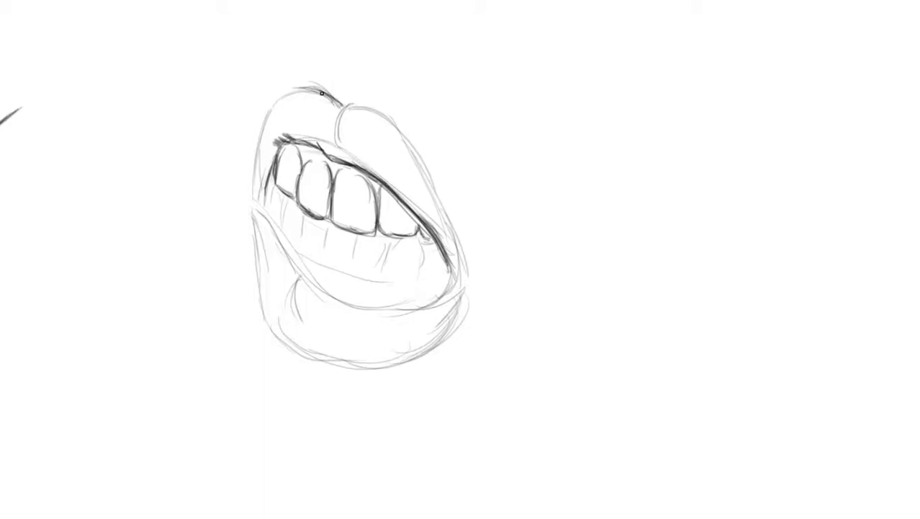
left_click_drag(322, 93, 252, 202)
left_click_drag(274, 87, 461, 280)
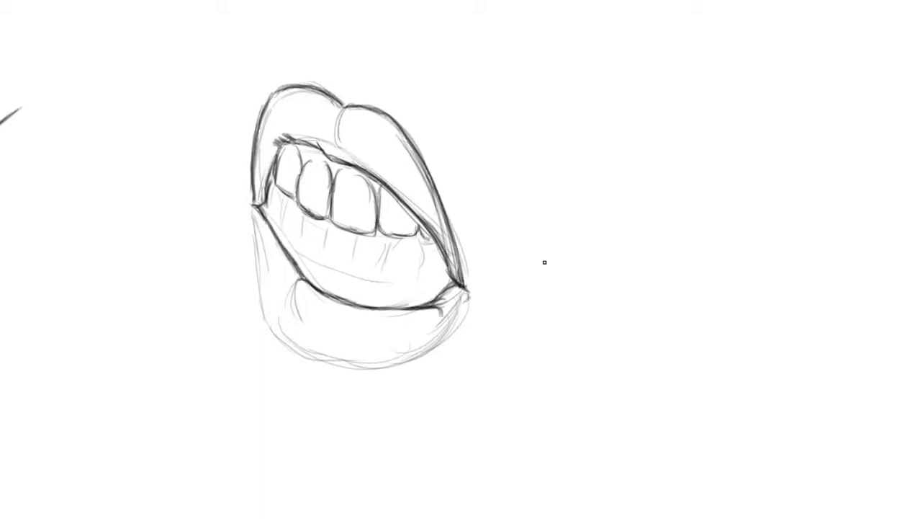
left_click_drag(417, 355, 459, 297)
mouse_move(252, 209)
left_mouse_down()
mouse_move(265, 317)
mouse_move(441, 345)
left_mouse_up()
left_click_drag(300, 369, 448, 334)
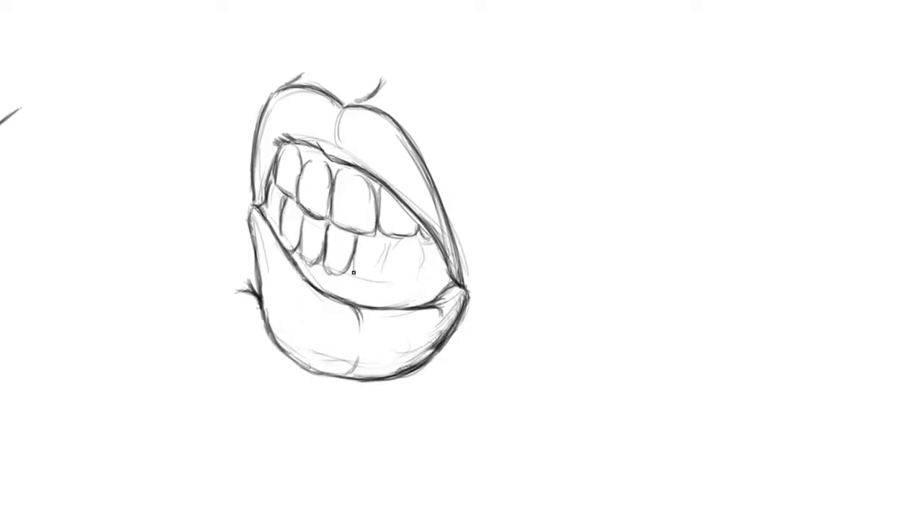
left_click_drag(358, 241, 395, 244)
left_click_drag(392, 239, 421, 282)
- Brush grey tone over both lips, darken the gums and shade around the teeth
left_click_drag(437, 240, 404, 144)
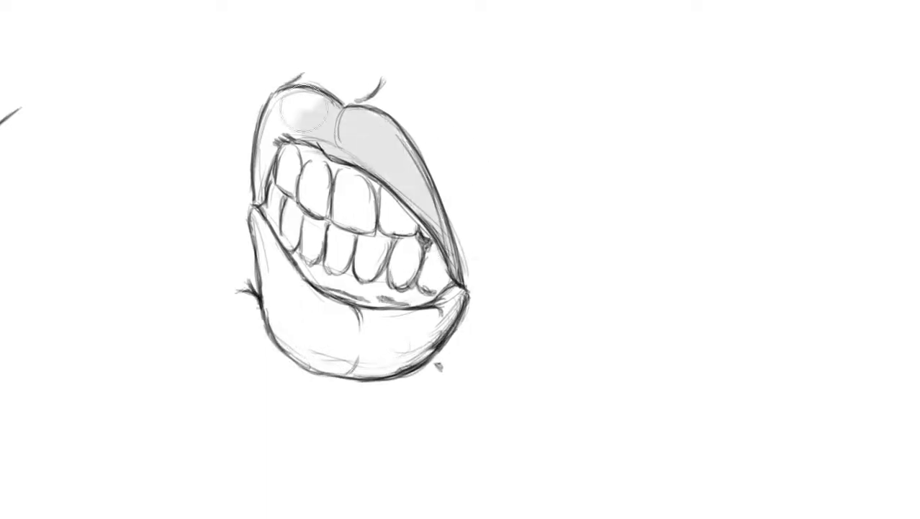
left_click_drag(274, 237, 323, 343)
left_click_drag(411, 266, 360, 180)
mouse_move(303, 165)
left_mouse_down()
mouse_move(398, 298)
mouse_move(302, 277)
left_mouse_up()
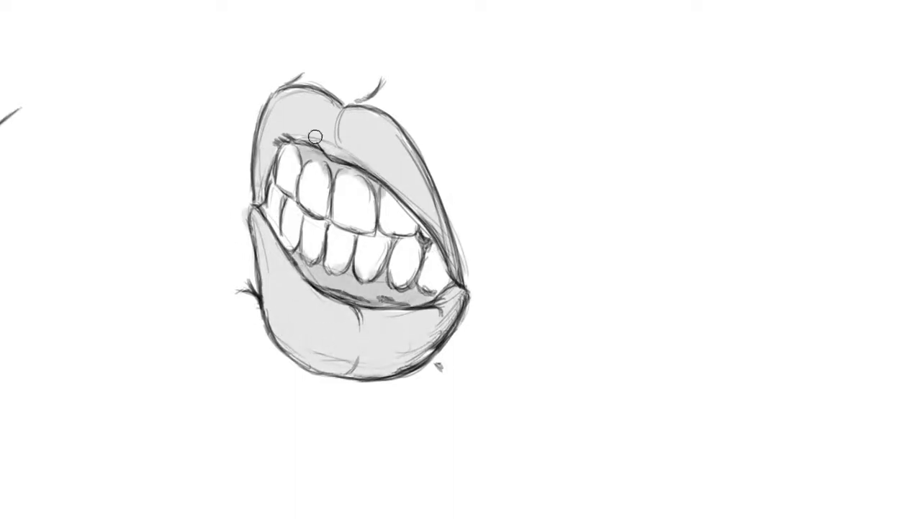
left_click_drag(274, 148, 395, 214)
left_click_drag(324, 296, 455, 270)
mouse_move(375, 173)
left_mouse_down()
mouse_move(444, 323)
mouse_move(357, 313)
mouse_move(354, 374)
left_mouse_up()
mouse_move(274, 324)
left_mouse_down()
mouse_move(312, 249)
mouse_move(385, 332)
left_mouse_up()
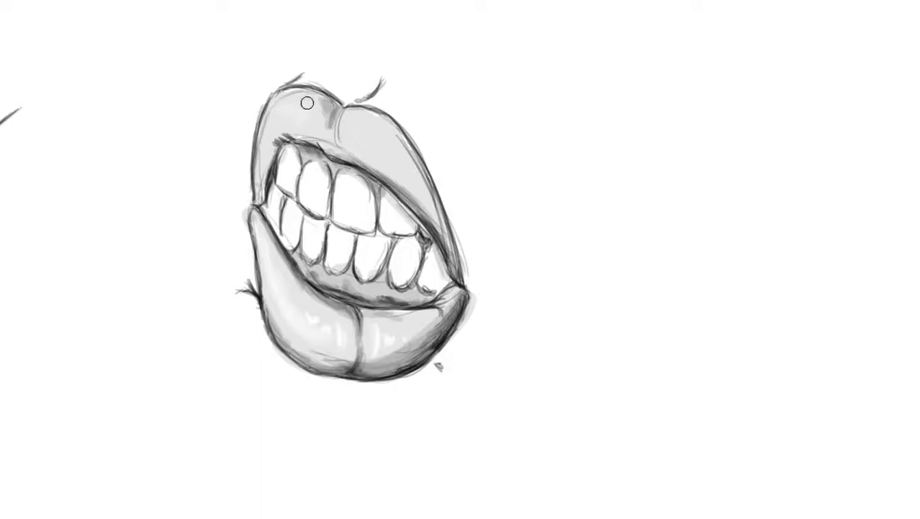
- Rough in a light outline for a new grinning mouth to the right
left_click_drag(643, 329, 500, 203)
left_click_drag(438, 298, 651, 349)
left_click_drag(461, 209, 602, 271)
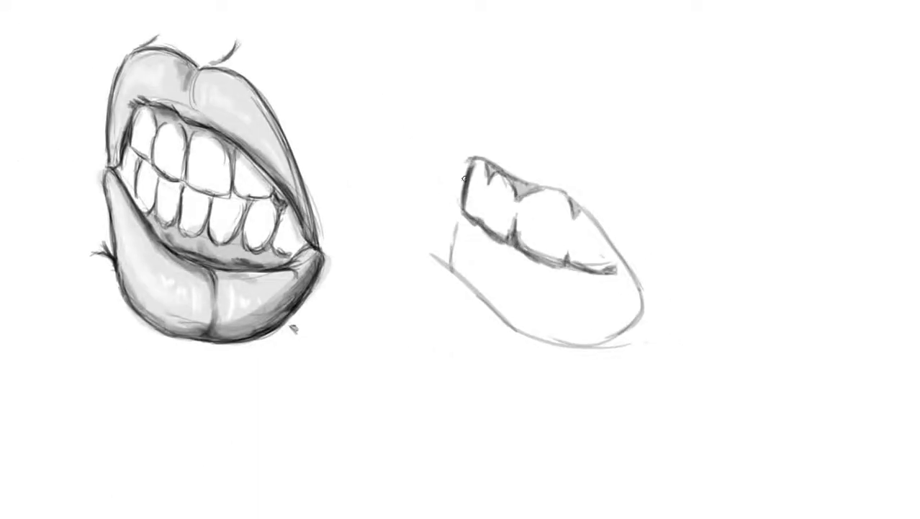
- Darken the second grin's outline and upper lip, and redraw its lower lip larger
left_click_drag(564, 190, 641, 310)
left_click_drag(493, 165, 569, 198)
mouse_move(504, 74)
left_mouse_down()
mouse_move(447, 230)
mouse_move(492, 85)
left_mouse_up()
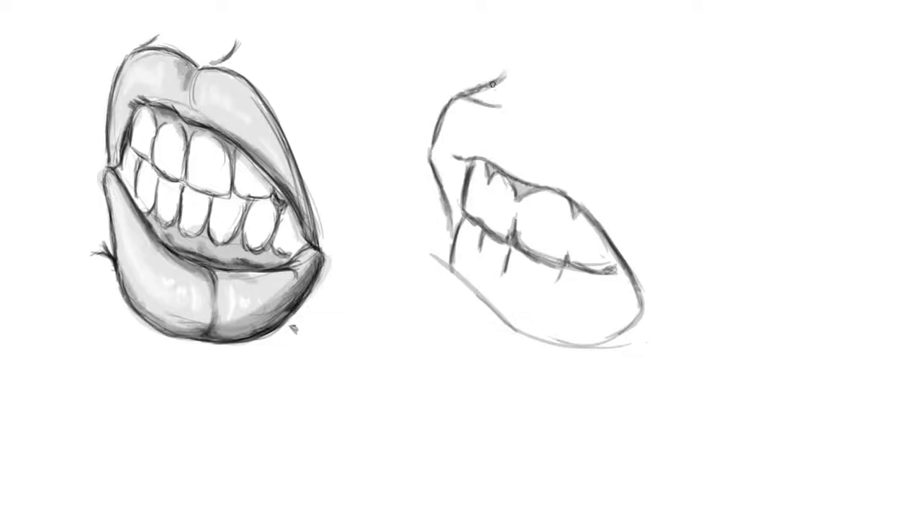
mouse_move(453, 270)
left_mouse_down()
mouse_move(518, 331)
mouse_move(641, 335)
mouse_move(505, 410)
left_mouse_up()
left_click_drag(436, 296, 540, 410)
left_click_drag(438, 245, 436, 310)
left_click_drag(454, 268, 522, 328)
- Ink the lower lip and scalloped lower teeth, then add a nose stroke and right cheek line
left_click_drag(642, 339, 468, 407)
left_click_drag(504, 295, 641, 324)
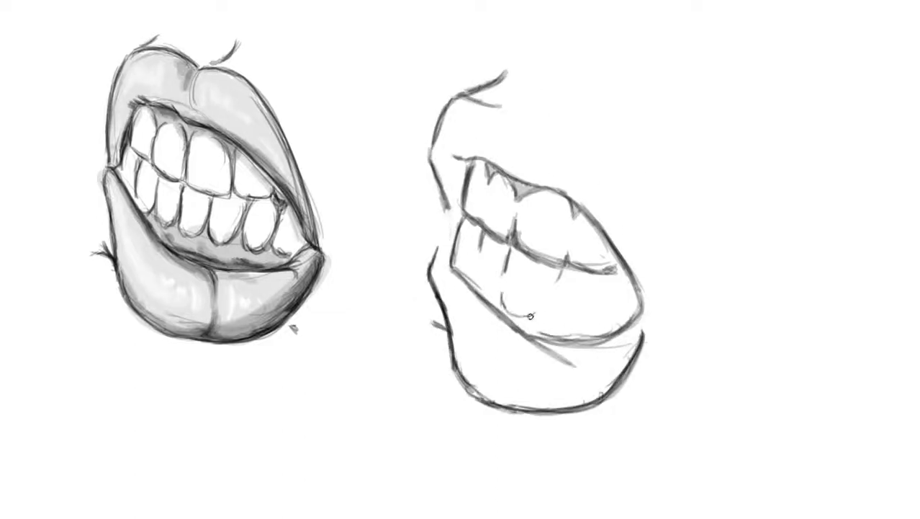
mouse_move(461, 266)
left_mouse_down()
mouse_move(536, 316)
mouse_move(599, 333)
mouse_move(625, 274)
left_mouse_up()
left_click_drag(641, 334, 526, 367)
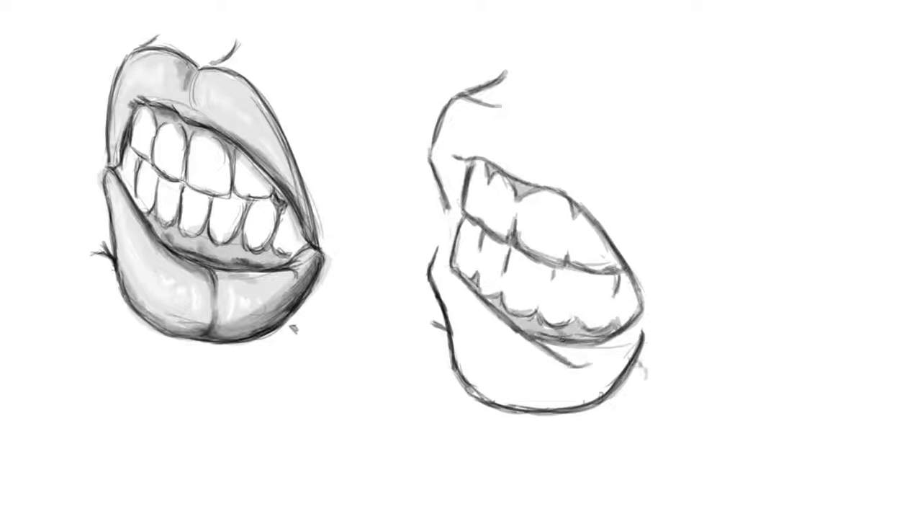
left_click_drag(504, 104, 569, 126)
left_click_drag(619, 147, 651, 205)
- Outline a third mouth at the right, darkening it and adding the left face contour
mouse_move(700, 245)
left_mouse_down()
mouse_move(776, 371)
mouse_move(677, 255)
mouse_move(703, 241)
left_mouse_up()
scroll(752, 263, "up", 1)
left_click_drag(756, 281, 781, 393)
left_click_drag(779, 396, 661, 353)
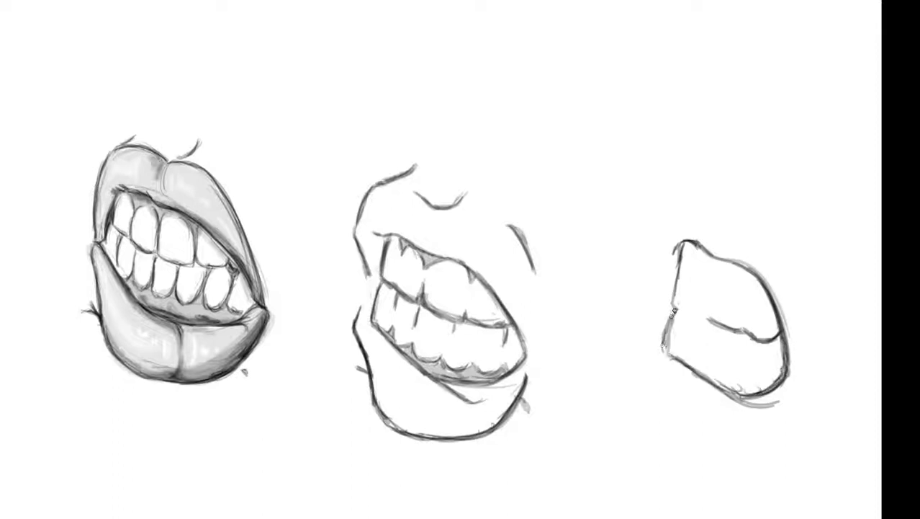
left_click_drag(685, 243, 661, 353)
left_click_drag(677, 200, 659, 288)
left_click_drag(648, 216, 674, 313)
left_click_drag(794, 231, 810, 272)
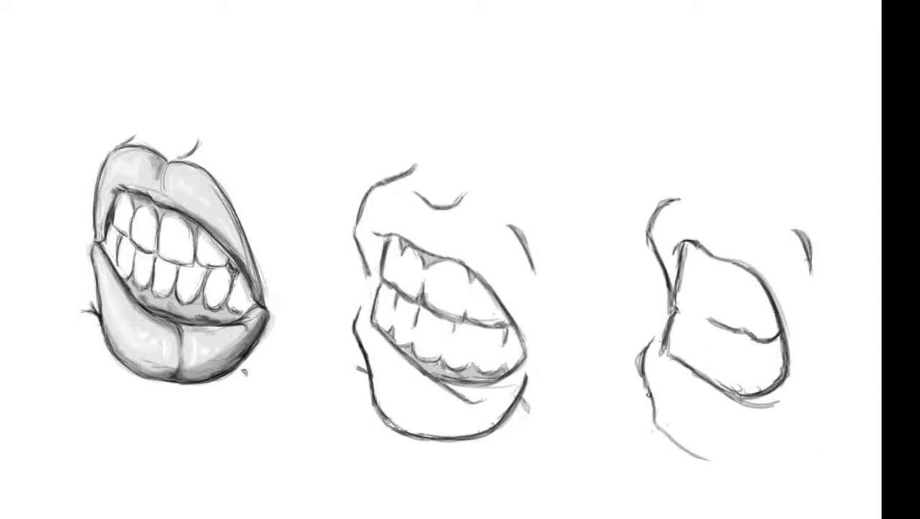
- Give the third mouth a chin curve, lower lip and shaded scalloped lower teeth
mouse_move(803, 378)
left_mouse_down()
mouse_move(649, 393)
mouse_move(673, 432)
left_mouse_up()
left_click_drag(720, 363, 781, 382)
left_click_drag(683, 357, 741, 383)
left_click_drag(717, 374, 770, 393)
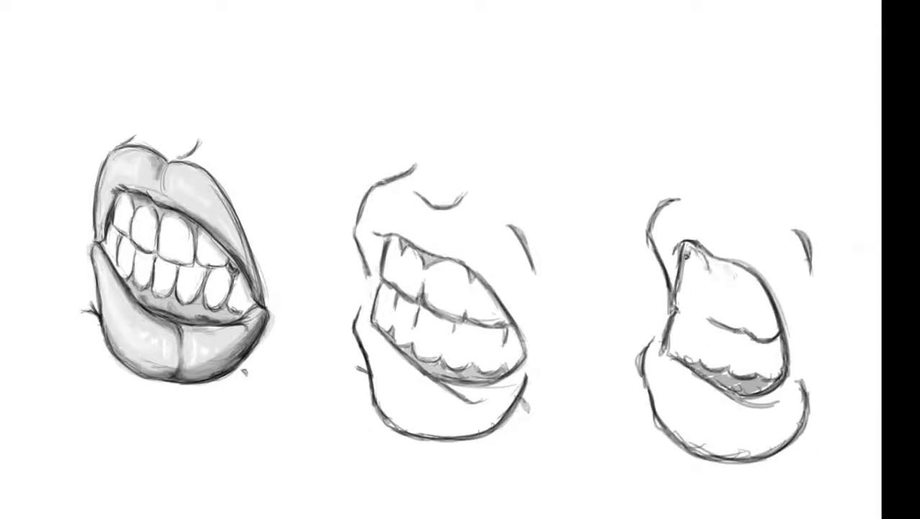
key("ctrl+z")
left_click_drag(681, 356, 778, 383)
left_click_drag(646, 358, 657, 433)
left_click_drag(691, 364, 749, 422)
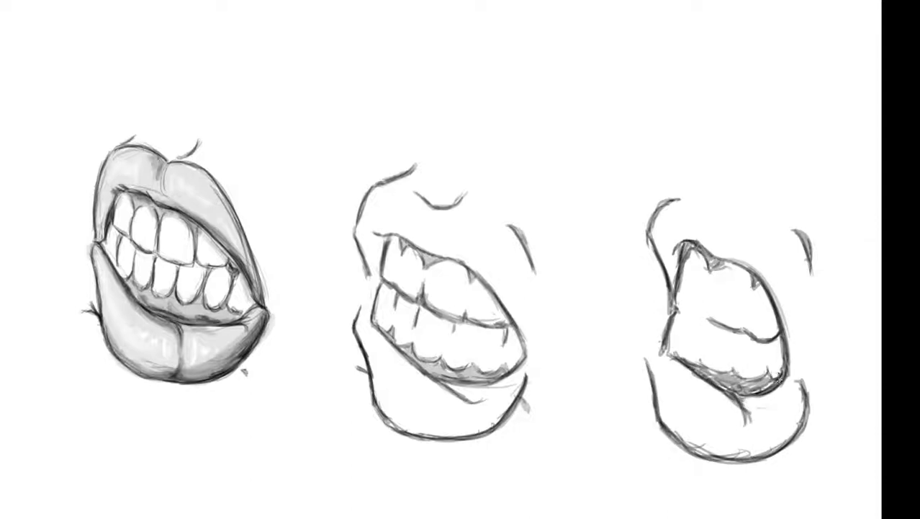
left_click_drag(728, 382, 776, 421)
left_click_drag(795, 347, 806, 397)
- Rough in a boxy shouting mouth and trace it into a bold rounded outline
left_click_drag(412, 138, 482, 144)
left_click_drag(392, 143, 351, 204)
mouse_move(389, 167)
left_mouse_down()
mouse_move(481, 173)
mouse_move(438, 215)
left_mouse_up()
left_click_drag(356, 238, 475, 234)
left_click_drag(407, 261, 472, 263)
mouse_move(389, 141)
left_mouse_down()
mouse_move(468, 277)
mouse_move(479, 137)
mouse_move(475, 273)
left_mouse_up()
left_click_drag(374, 229, 454, 234)
mouse_move(461, 259)
left_mouse_down()
mouse_move(413, 255)
mouse_move(460, 267)
left_mouse_up()
- Shade the first open mouth's teeth bands and tongue, and fill its interior dark grey
left_click_drag(379, 230, 471, 238)
left_click_drag(389, 169, 472, 162)
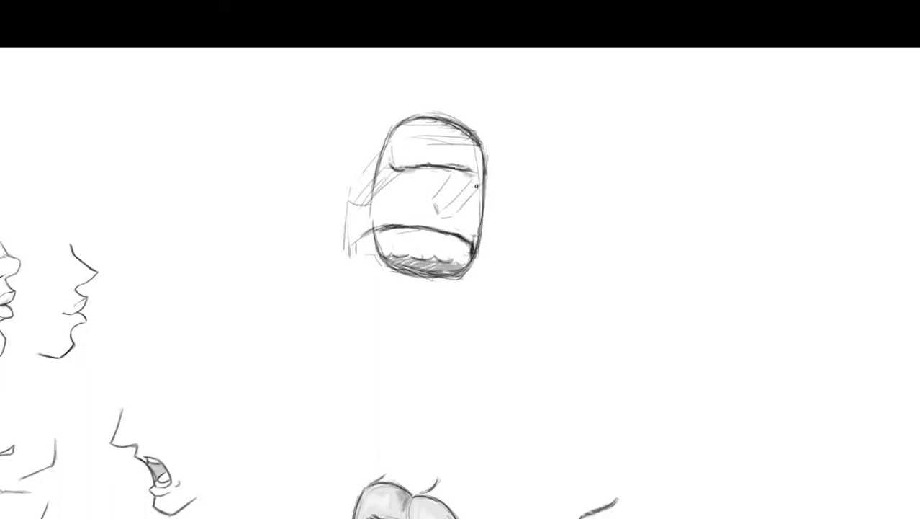
left_click_drag(436, 205, 479, 187)
left_click_drag(400, 130, 468, 126)
left_click_drag(353, 166, 376, 228)
left_click_drag(397, 311, 438, 319)
left_click_drag(382, 180, 479, 230)
mouse_move(432, 195)
left_mouse_down()
mouse_move(479, 238)
mouse_move(548, 256)
left_mouse_up()
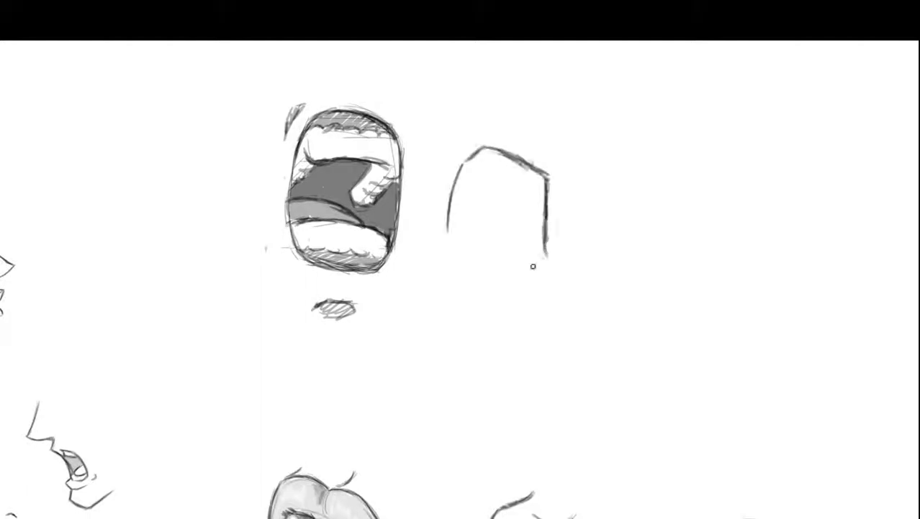
- Sketch a second boxy shouting mouth to the right, with a dark grey interior and tongue
left_click_drag(446, 237, 547, 270)
mouse_move(461, 173)
left_mouse_down()
mouse_move(533, 187)
mouse_move(540, 216)
left_mouse_up()
left_click_drag(452, 252, 531, 263)
left_click_drag(453, 187, 540, 259)
left_click_drag(450, 148, 478, 127)
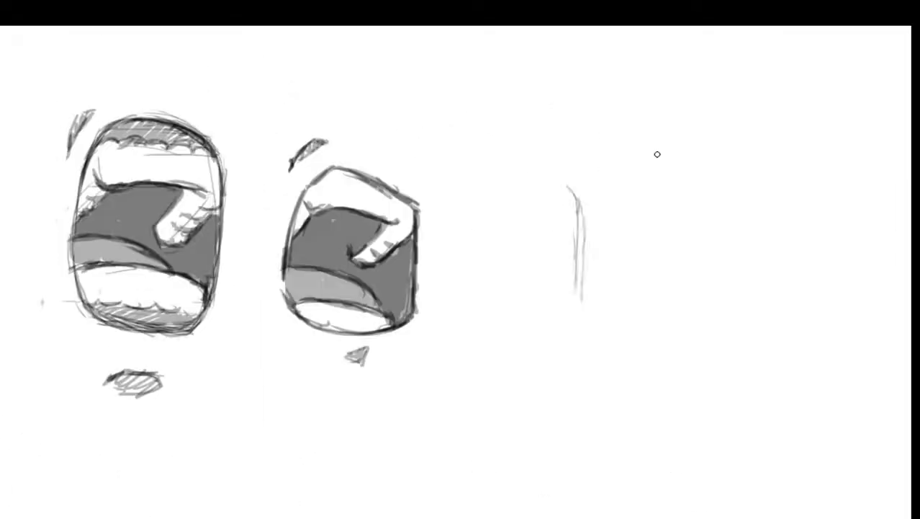
- Sketch a third rounded mouth with a dark inner oval, upper and lower teeth, and tongue
mouse_move(563, 195)
left_mouse_down()
mouse_move(485, 214)
mouse_move(548, 261)
mouse_move(491, 171)
mouse_move(587, 267)
left_mouse_up()
left_click_drag(459, 202, 472, 153)
left_click_drag(594, 214, 581, 176)
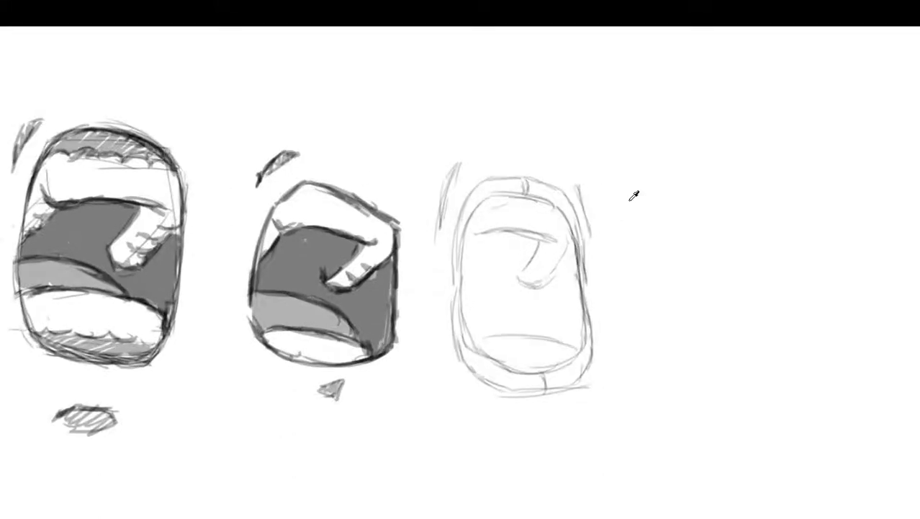
mouse_move(661, 263)
left_mouse_down()
mouse_move(596, 195)
mouse_move(542, 333)
left_mouse_up()
mouse_move(658, 252)
left_mouse_down()
mouse_move(670, 311)
mouse_move(541, 245)
left_mouse_up()
mouse_move(540, 339)
left_mouse_down()
mouse_move(569, 202)
mouse_move(618, 226)
mouse_move(557, 239)
left_mouse_up()
left_click_drag(609, 209, 582, 204)
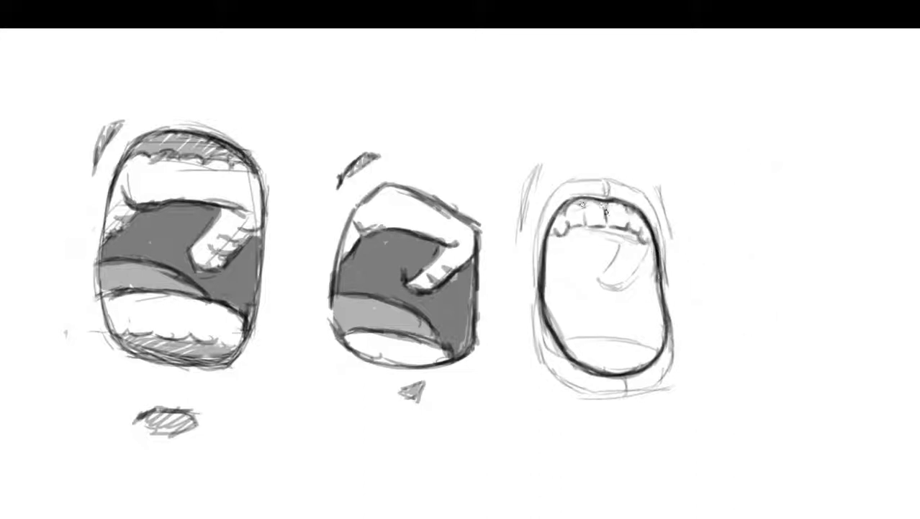
left_click_drag(659, 340, 562, 335)
mouse_move(633, 328)
left_mouse_down()
mouse_move(602, 349)
mouse_move(616, 325)
left_mouse_up()
mouse_move(554, 317)
left_mouse_down()
mouse_move(659, 335)
mouse_move(663, 378)
mouse_move(581, 384)
mouse_move(535, 295)
left_mouse_up()
- Darken the third mouth's outer lips, add motion strokes and shadow, and shade its interior grey
left_click_drag(662, 210, 660, 281)
left_click_drag(539, 360, 613, 184)
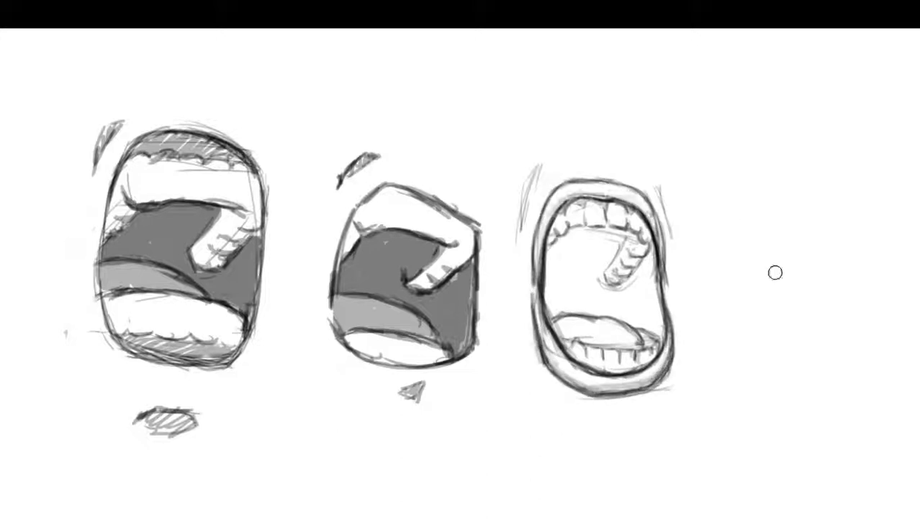
left_click_drag(548, 153, 520, 280)
left_click_drag(647, 167, 671, 238)
left_click_drag(648, 404, 569, 414)
mouse_move(555, 237)
left_mouse_down()
mouse_move(634, 338)
mouse_move(579, 314)
mouse_move(648, 335)
left_mouse_up()
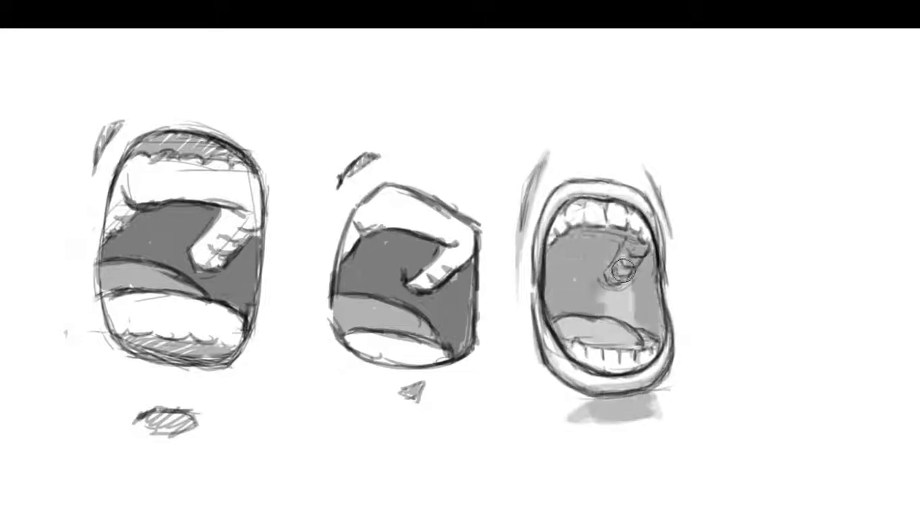
left_click_drag(605, 260, 659, 339)
- Draw a fourth oval open mouth at left with teeth lines and a lower jaw line
mouse_move(250, 173)
left_mouse_down()
mouse_move(108, 214)
mouse_move(209, 320)
left_mouse_up()
left_click_drag(250, 173, 216, 320)
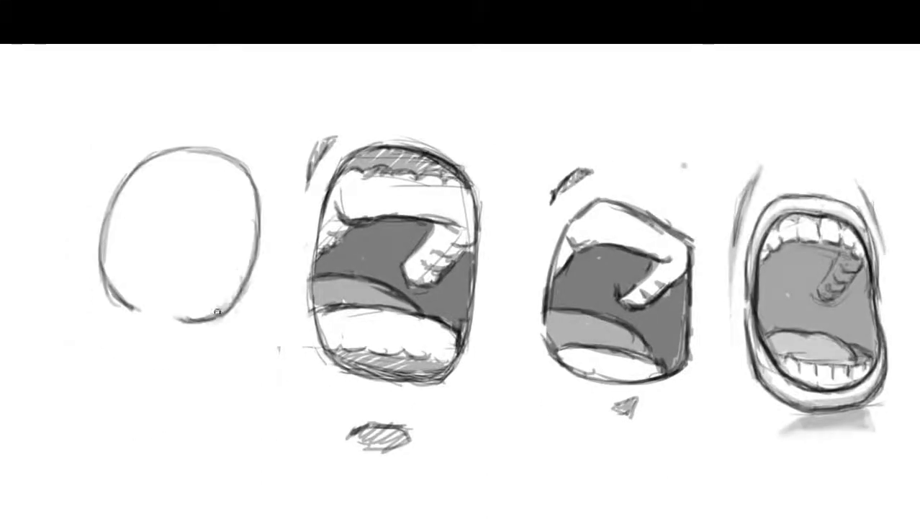
left_click_drag(148, 349, 180, 353)
mouse_move(115, 284)
left_mouse_down()
mouse_move(219, 193)
mouse_move(127, 188)
left_mouse_up()
left_click_drag(107, 248, 208, 282)
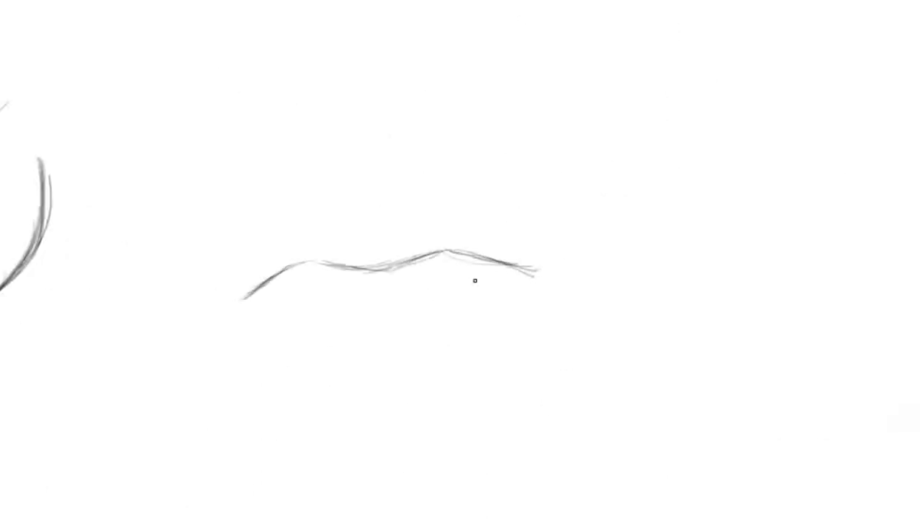
- Sketch a new pair of closed lips with corner hatching and a chin curve
mouse_move(537, 270)
left_mouse_down()
mouse_move(244, 302)
mouse_move(565, 263)
left_mouse_up()
left_click_drag(223, 296, 288, 234)
mouse_move(507, 387)
left_mouse_down()
mouse_move(543, 303)
mouse_move(212, 310)
left_mouse_up()
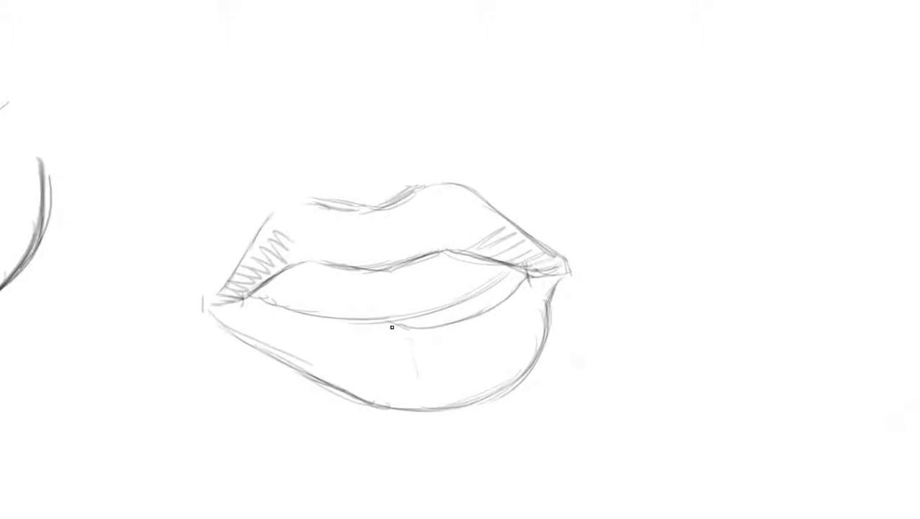
- Ink the lip outlines and draw teeth with vertical dividers biting the lower lip
left_click_drag(317, 268, 510, 250)
left_click_drag(216, 302, 565, 266)
mouse_move(569, 268)
left_mouse_down()
mouse_move(382, 189)
mouse_move(209, 302)
left_mouse_up()
mouse_move(393, 288)
left_mouse_down()
mouse_move(333, 315)
mouse_move(504, 277)
left_mouse_up()
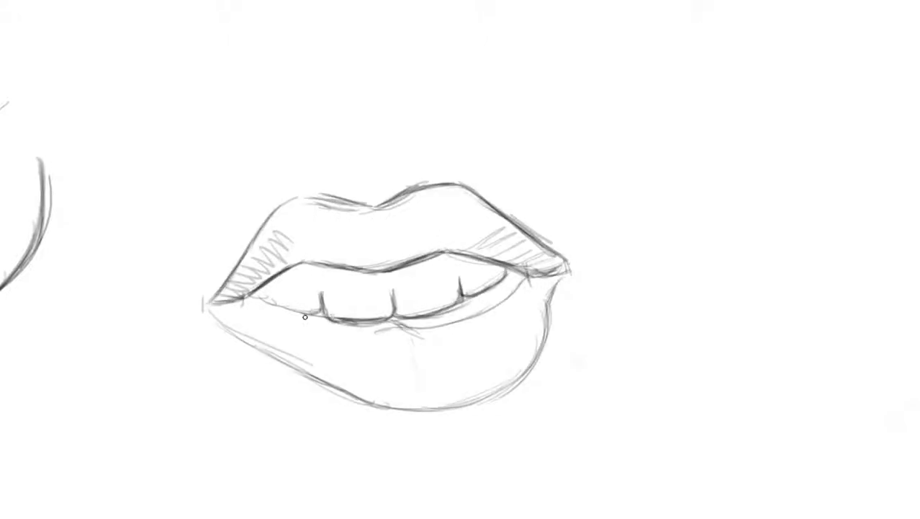
left_click_drag(267, 288, 533, 288)
mouse_move(404, 316)
left_mouse_down()
mouse_move(540, 314)
mouse_move(405, 396)
mouse_move(230, 331)
left_mouse_up()
- Redo the lower lip contour bolder, darken the gap under the teeth, and brush grey tone over both lips
key("ctrl+z")
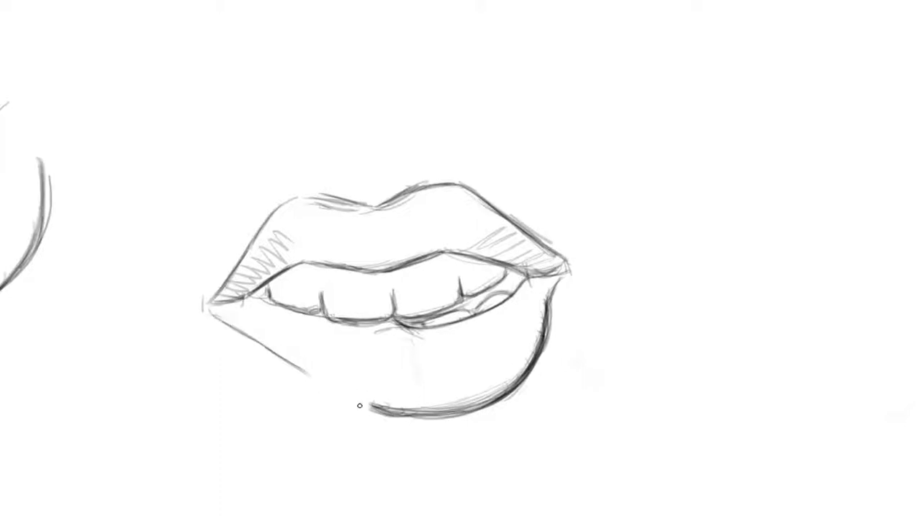
left_click_drag(414, 412, 209, 306)
left_click_drag(403, 319, 522, 275)
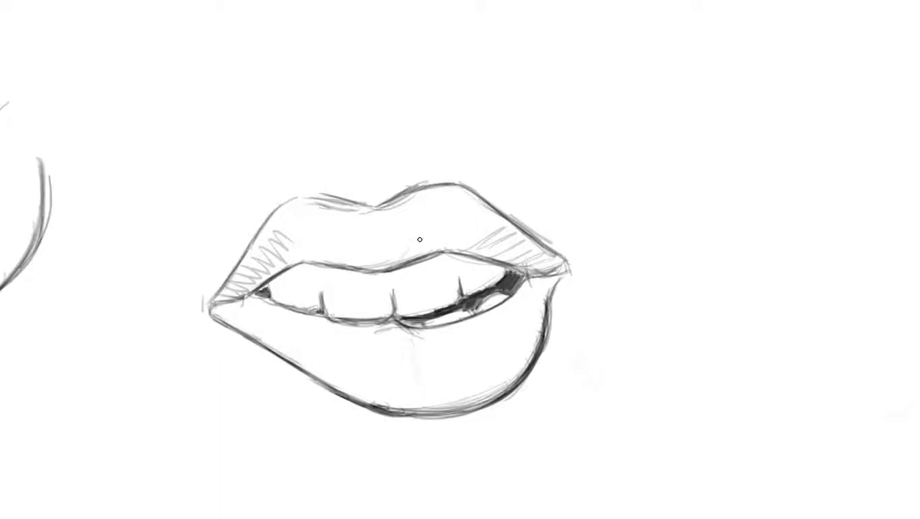
left_click_drag(331, 327, 344, 350)
left_click_drag(415, 330, 418, 396)
left_click_drag(285, 407, 317, 395)
mouse_move(216, 274)
left_mouse_down()
mouse_move(269, 238)
mouse_move(476, 216)
left_mouse_up()
left_click_drag(375, 339, 459, 350)
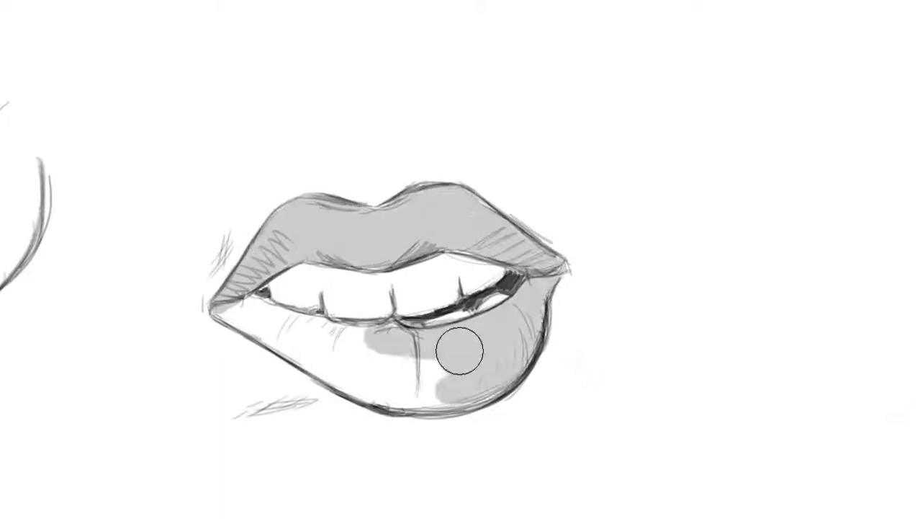
- Sketch a second upper-lip outline to the right with teeth along its edge
mouse_move(538, 260)
left_mouse_down()
mouse_move(735, 201)
mouse_move(836, 265)
left_mouse_up()
mouse_move(605, 270)
left_mouse_down()
mouse_move(755, 277)
mouse_move(811, 256)
left_mouse_up()
left_click_drag(552, 260, 609, 275)
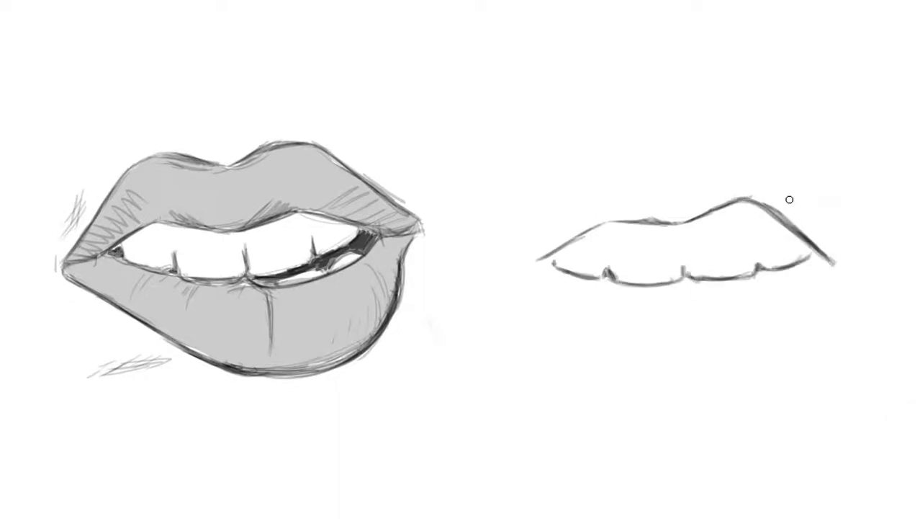
mouse_move(835, 266)
left_mouse_down()
mouse_move(684, 292)
mouse_move(822, 266)
left_mouse_up()
- Add the second mouth's lower-lip curve, hatched shadow beneath, and dark fill inside the gap
left_click_drag(839, 314, 670, 378)
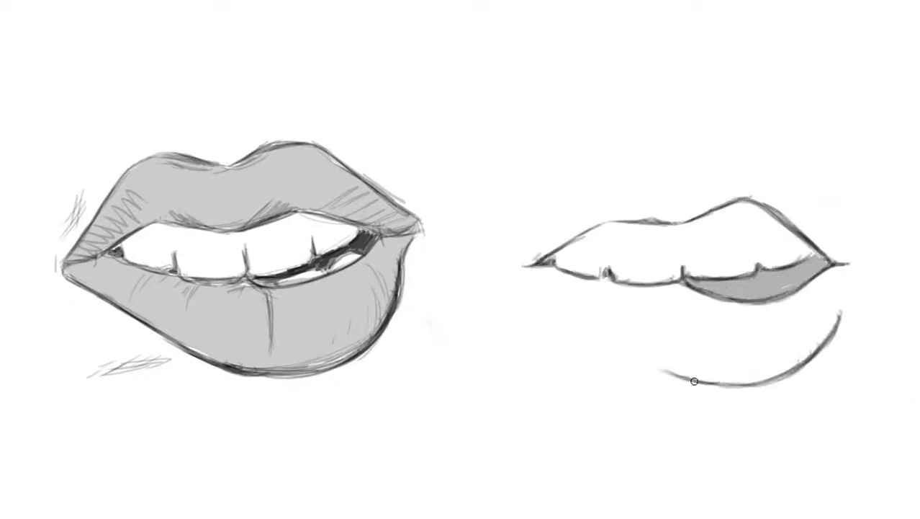
left_click_drag(631, 347, 677, 382)
left_click_drag(594, 389, 663, 418)
left_click_drag(555, 252, 684, 223)
left_click_drag(606, 217, 706, 288)
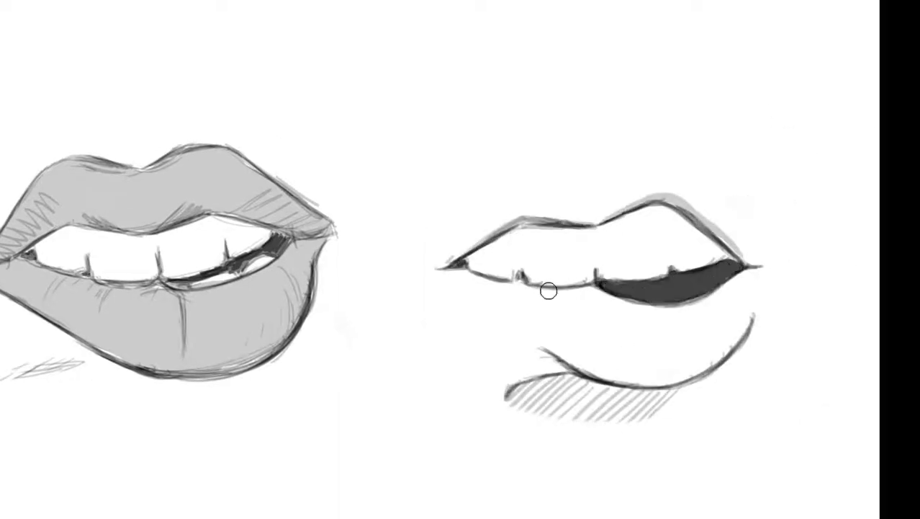
left_click_drag(549, 289, 404, 175)
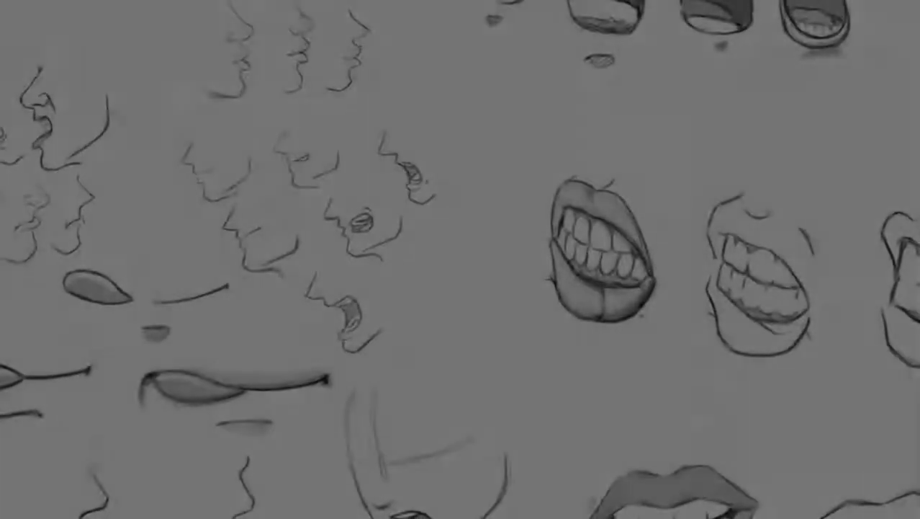